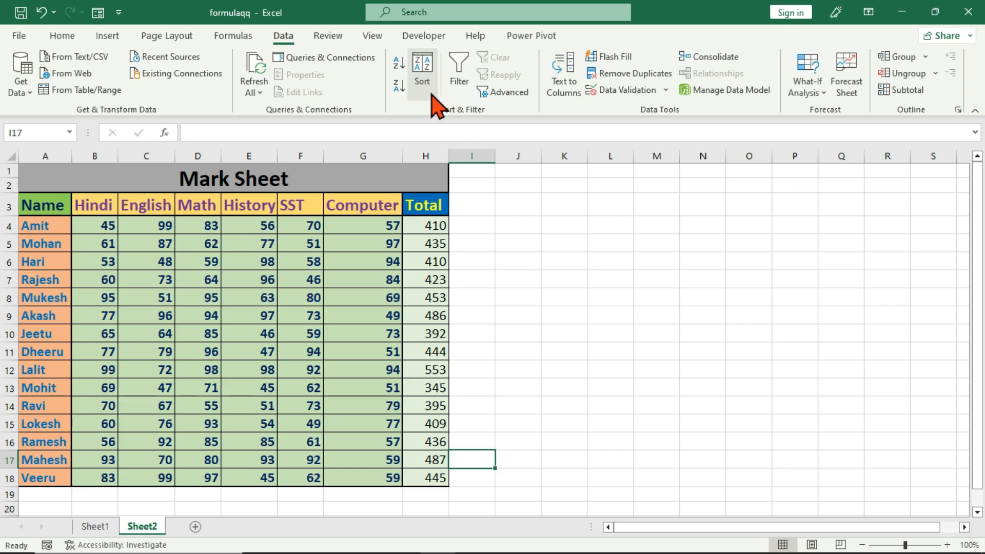
Sort only the Name column, A3:A18, from A to Z, continuing with the current selection
left_click(517, 317)
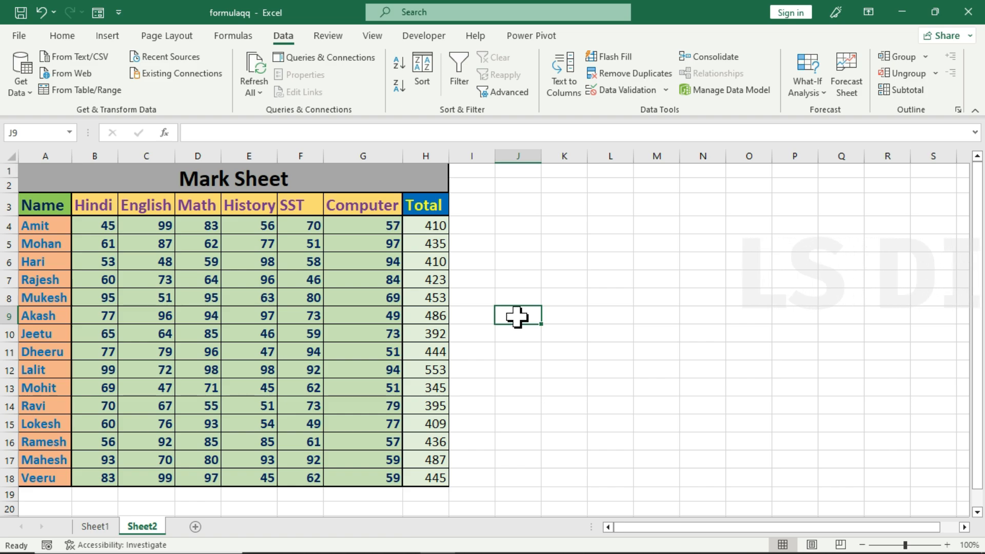
left_click_drag(41, 205, 41, 477)
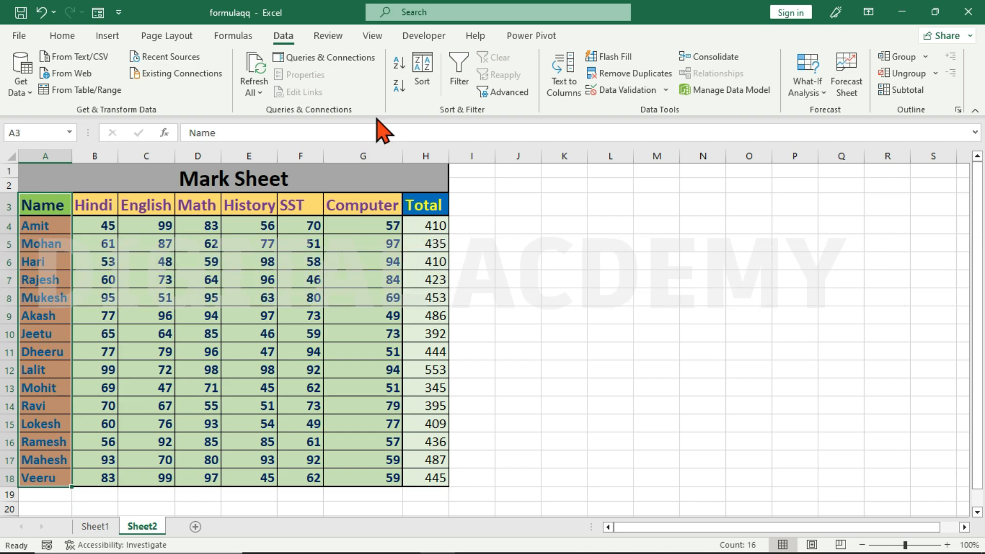
left_click(399, 65)
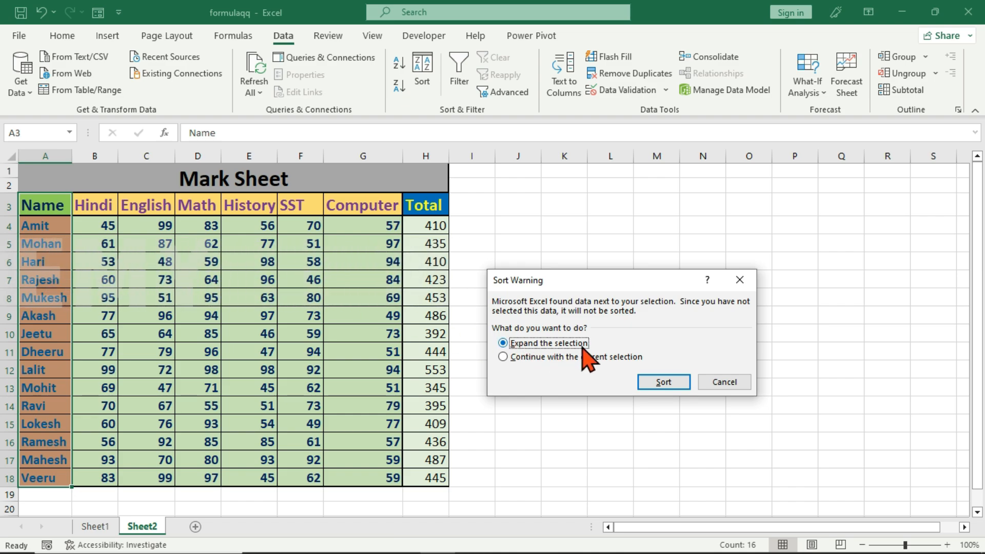
left_click(537, 359)
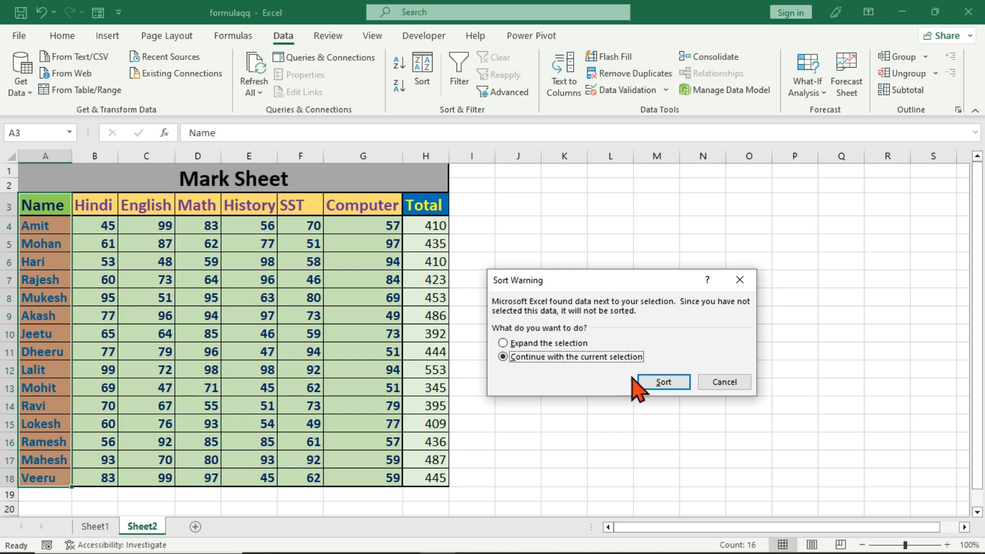
left_click(661, 385)
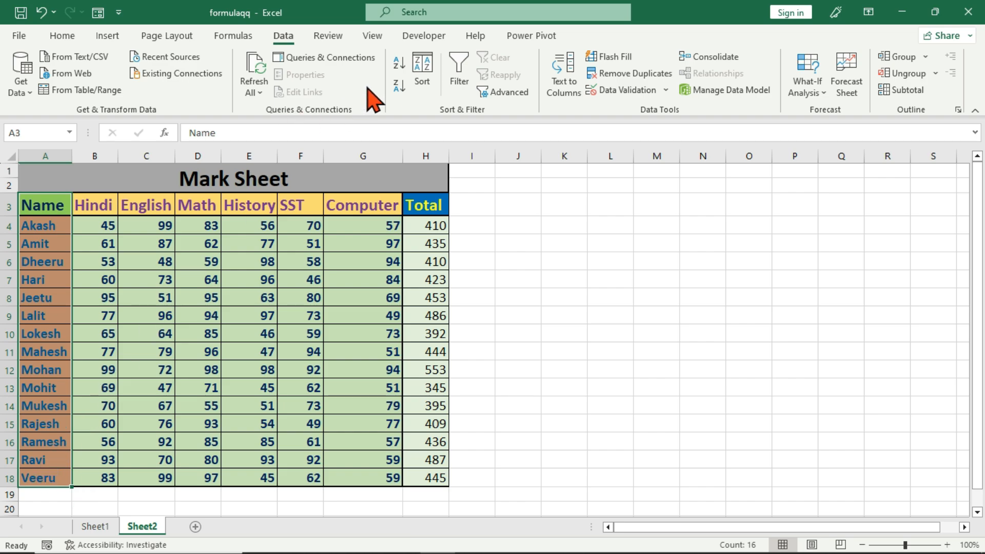
Sort only the Name column from Z to A, continuing with the current selection
left_click(400, 88)
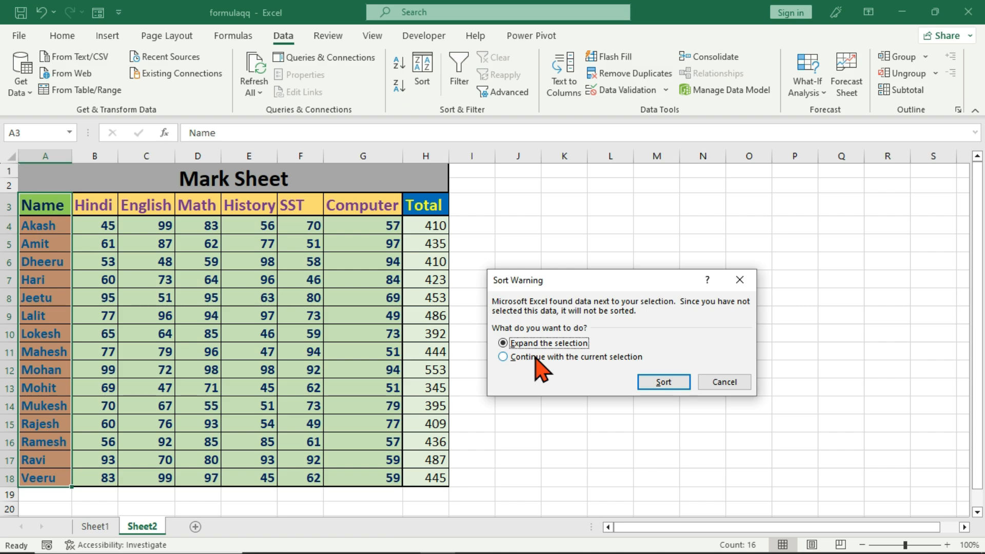
left_click(535, 357)
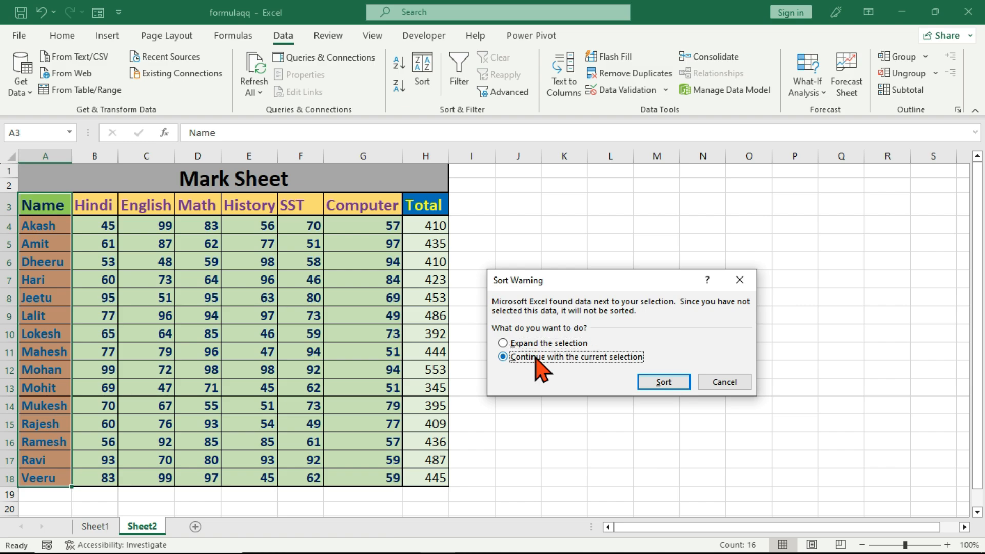
left_click(663, 382)
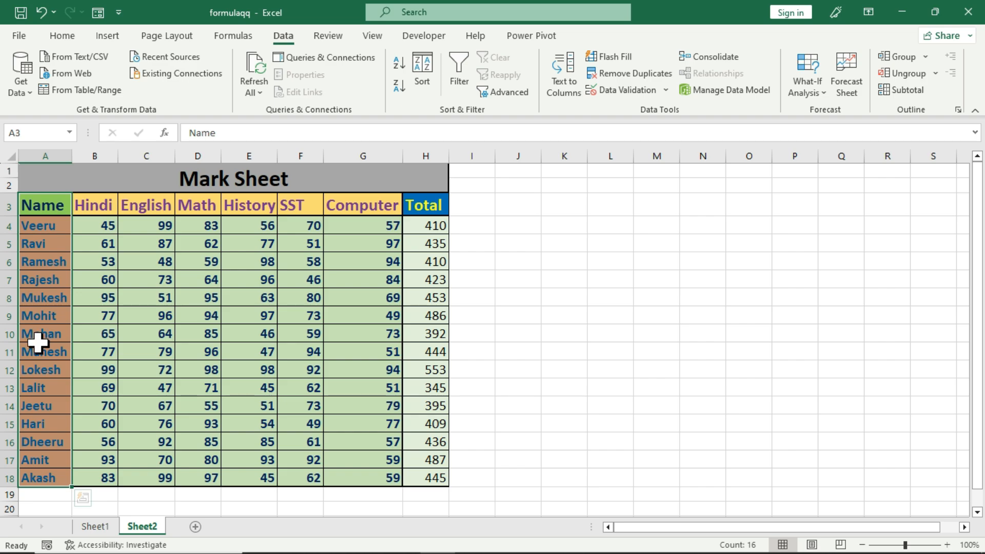
Undo both sorts of the Name column and deselect the range
key("ctrl+z")
key("ctrl+z")
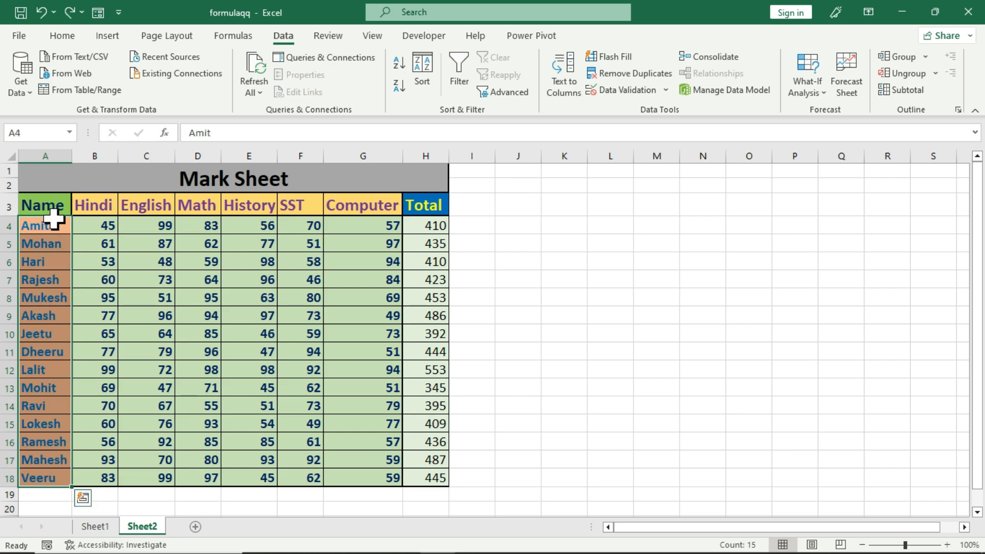
left_click(625, 301)
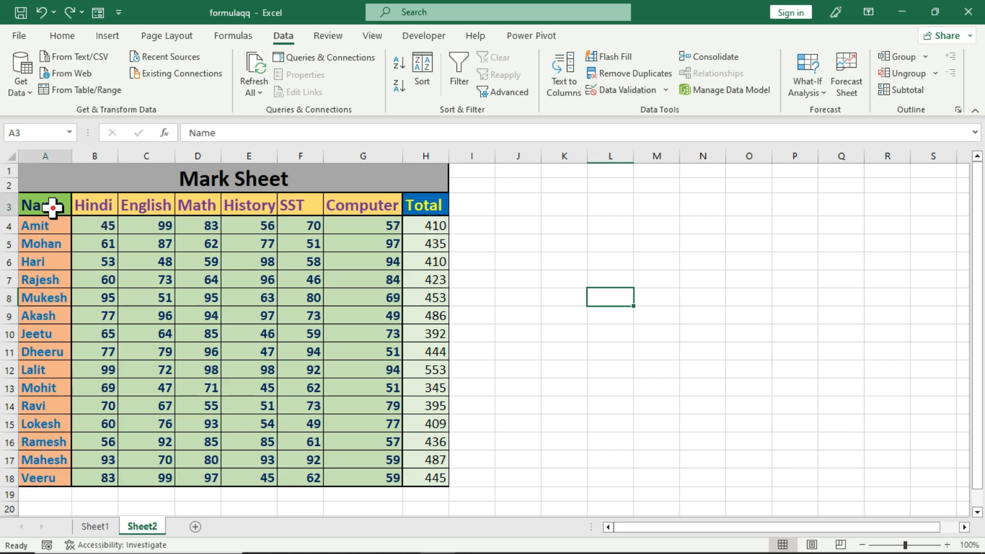
Sort the whole table A3:H18 by the Name column on Cell Values, in A to Z order
left_click_drag(49, 207, 427, 476)
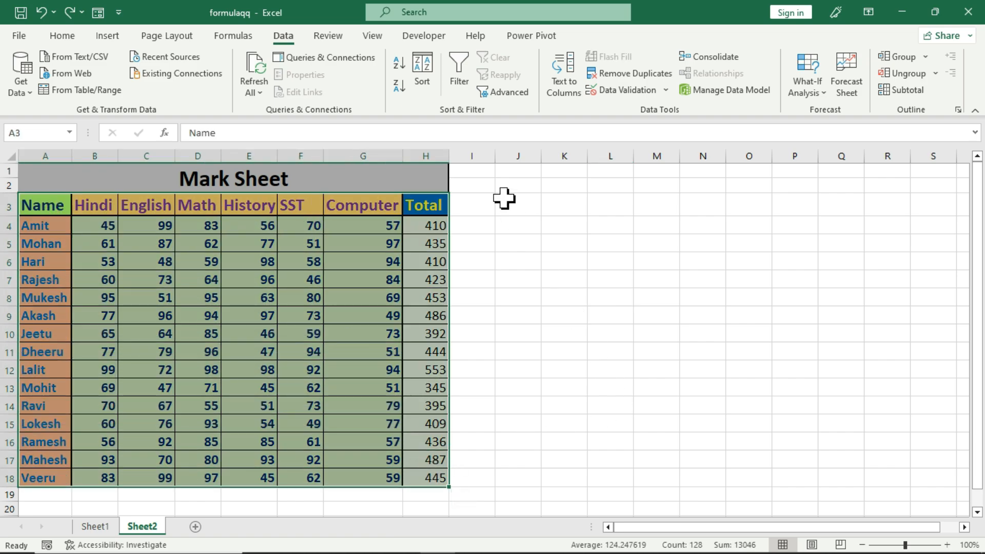
left_click(429, 86)
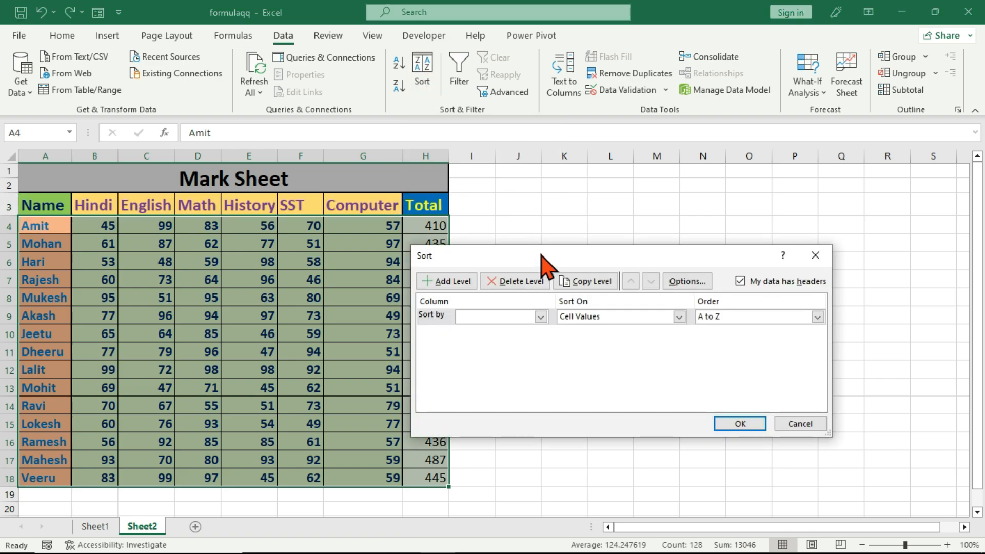
left_click_drag(547, 257, 606, 234)
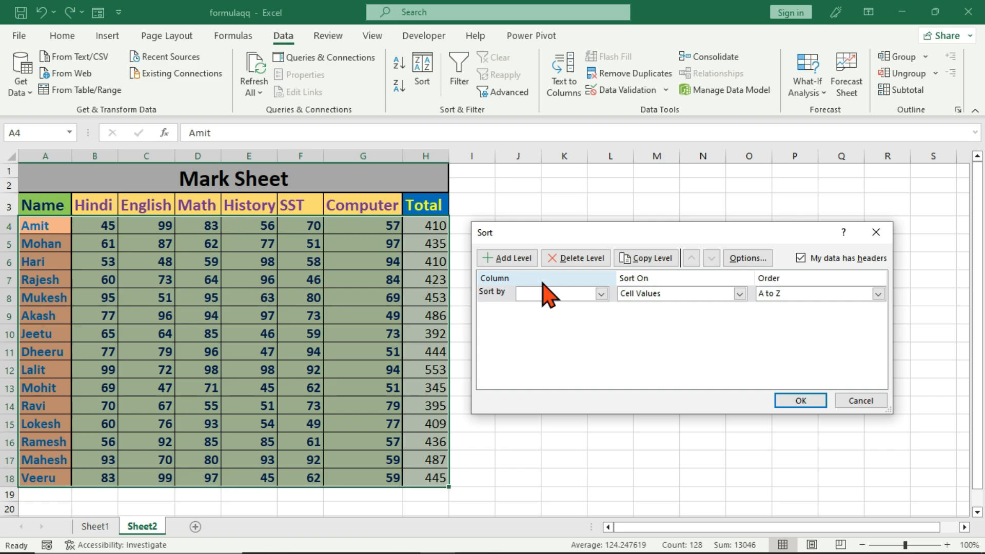
left_click(600, 293)
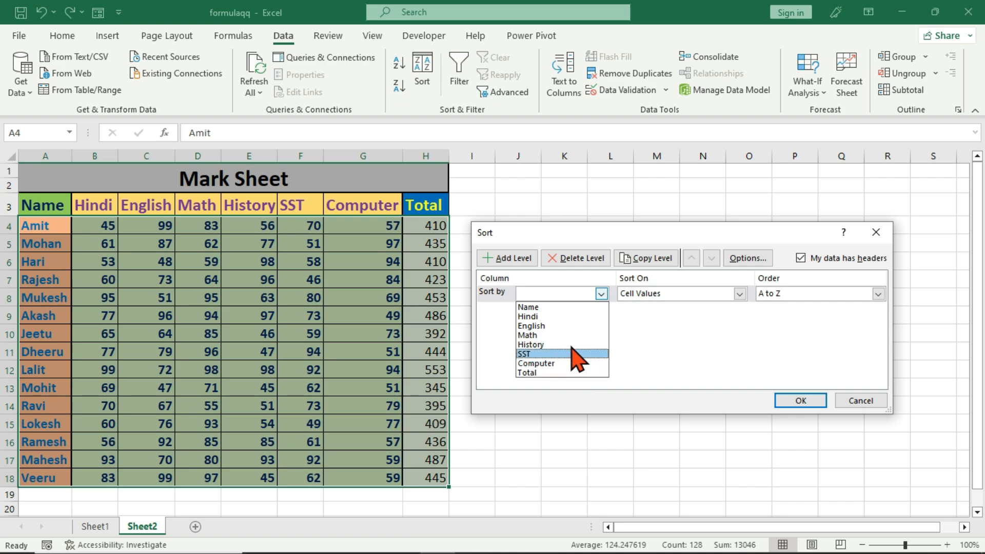
left_click(573, 306)
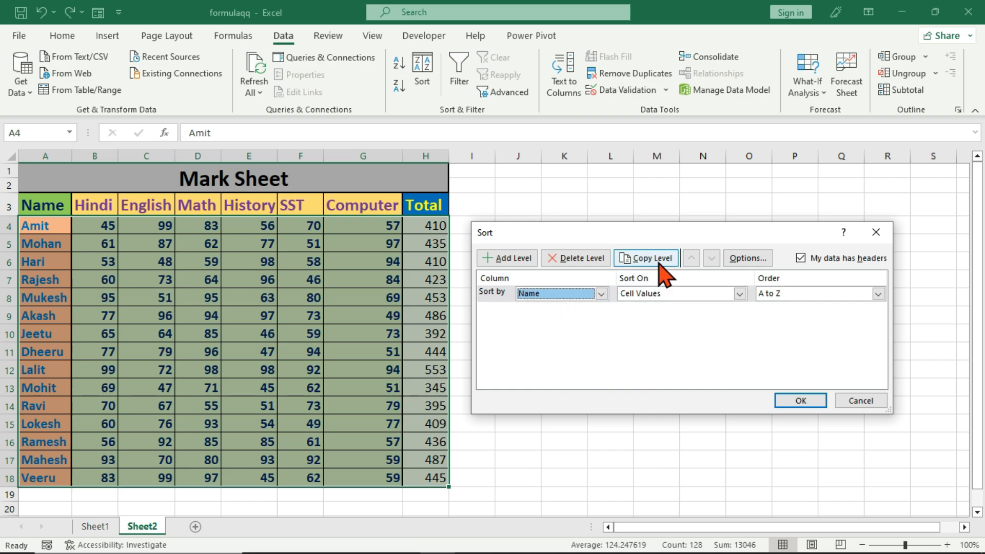
left_click(737, 292)
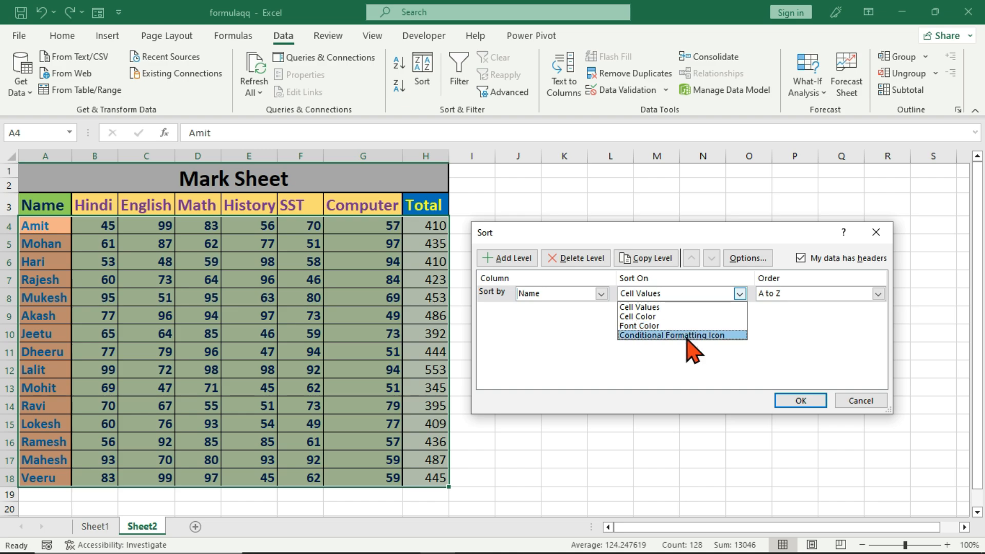
left_click(685, 308)
left_click_drag(662, 237, 595, 260)
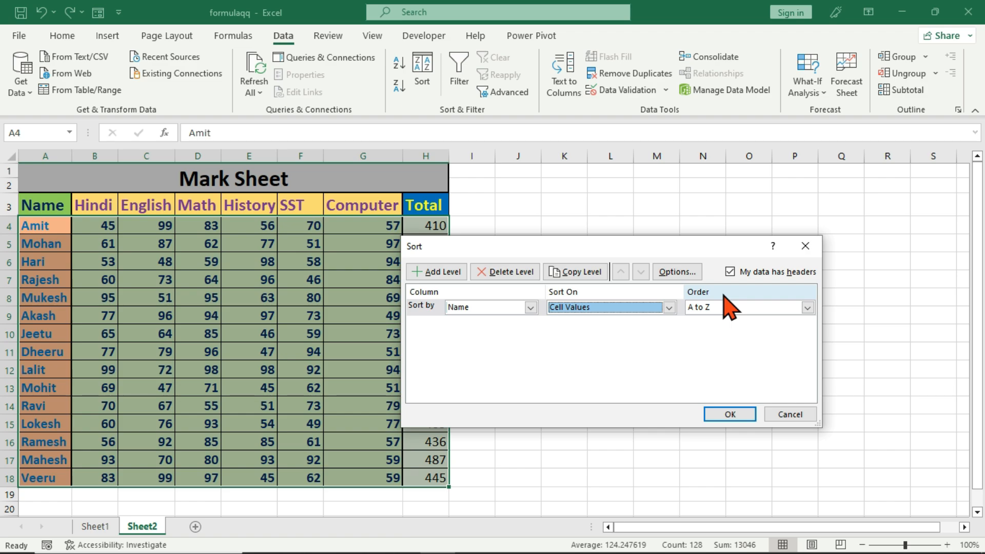
left_click(745, 305)
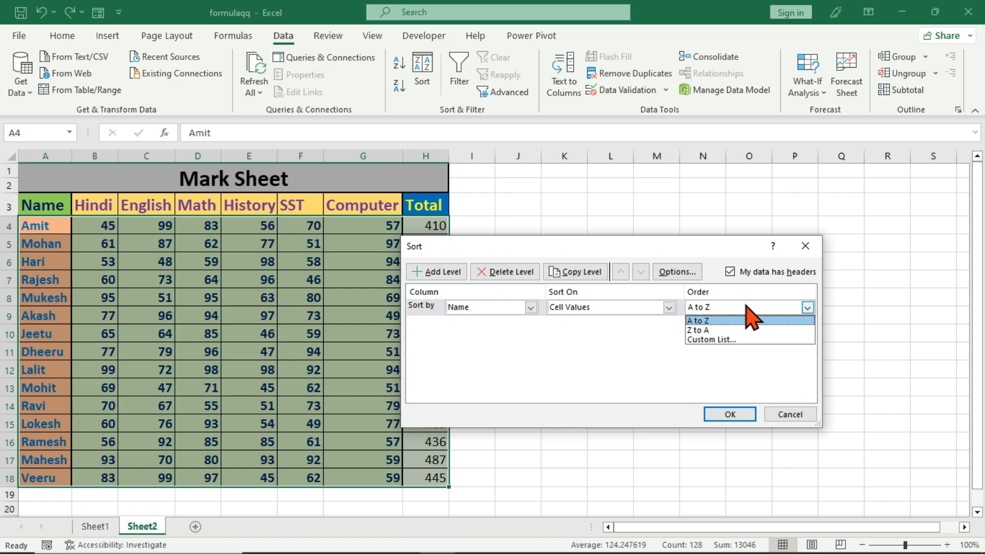
left_click(721, 319)
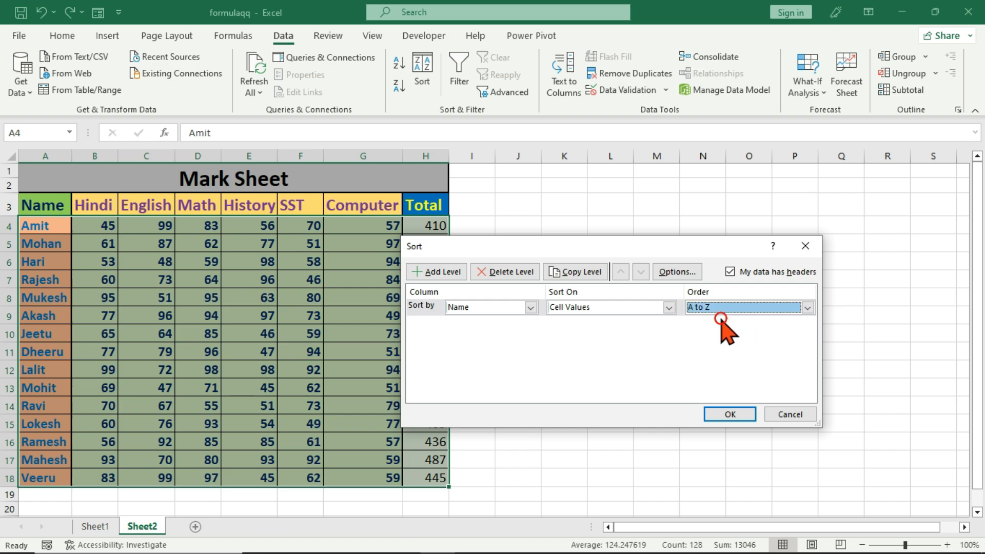
left_click(730, 414)
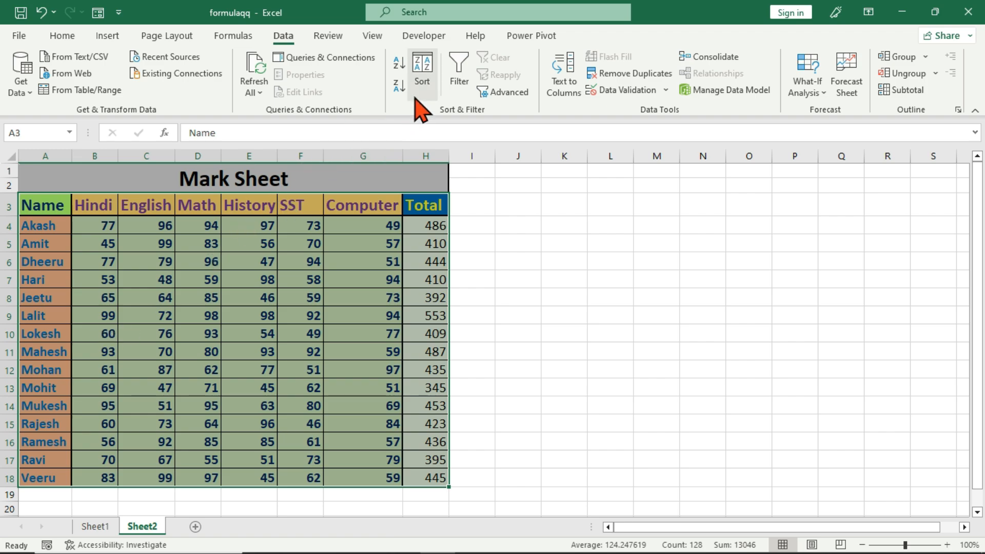
Sort the selected table again by Name, with the order set to Z to A
left_click(430, 78)
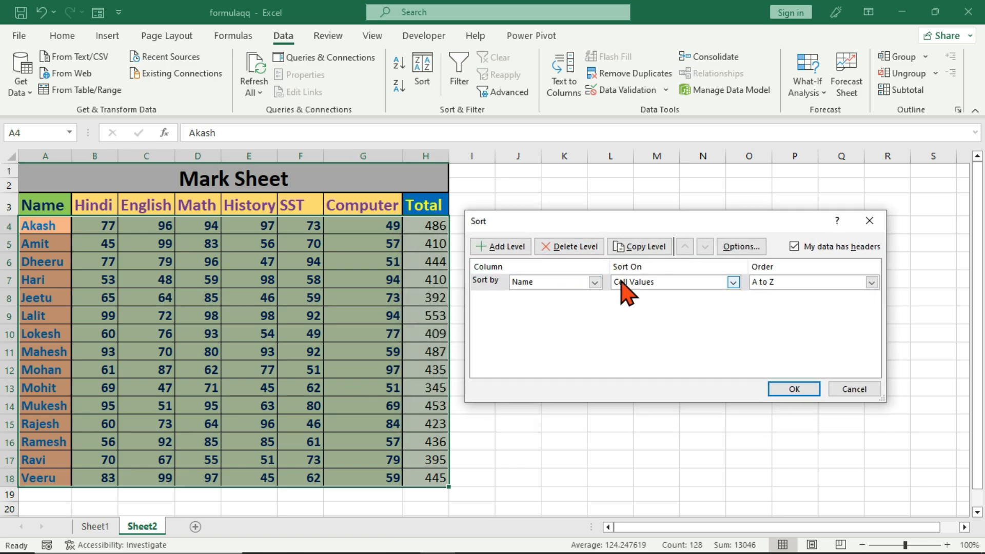
left_click(800, 283)
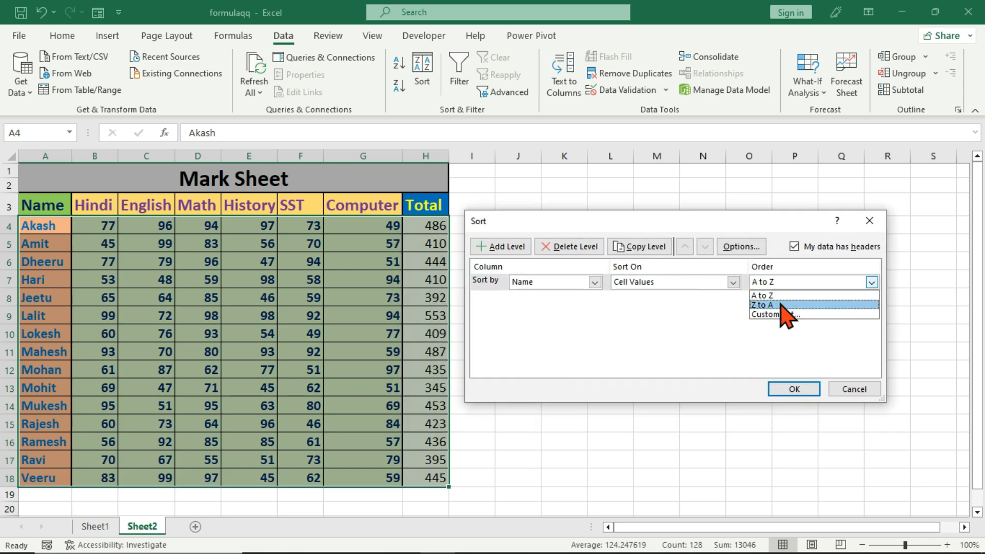
left_click(783, 306)
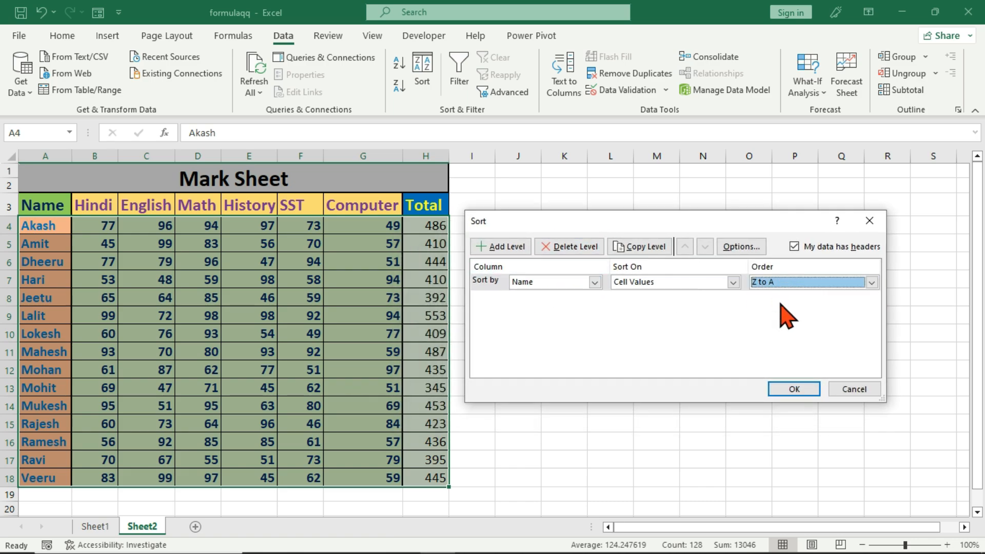
left_click(785, 390)
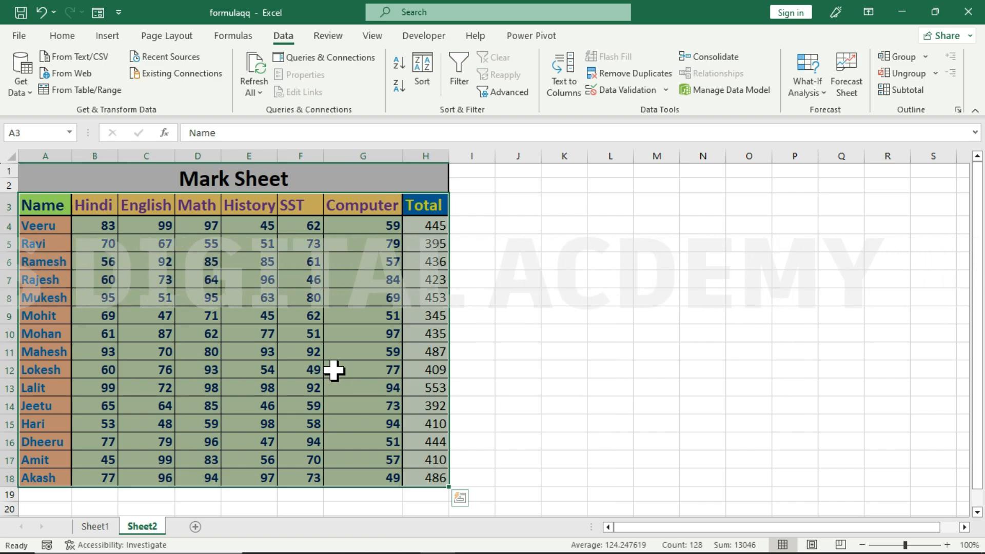
Undo both whole-table sorts by Name and cancel the Sort dialog
key("ctrl+z")
key("ctrl+z")
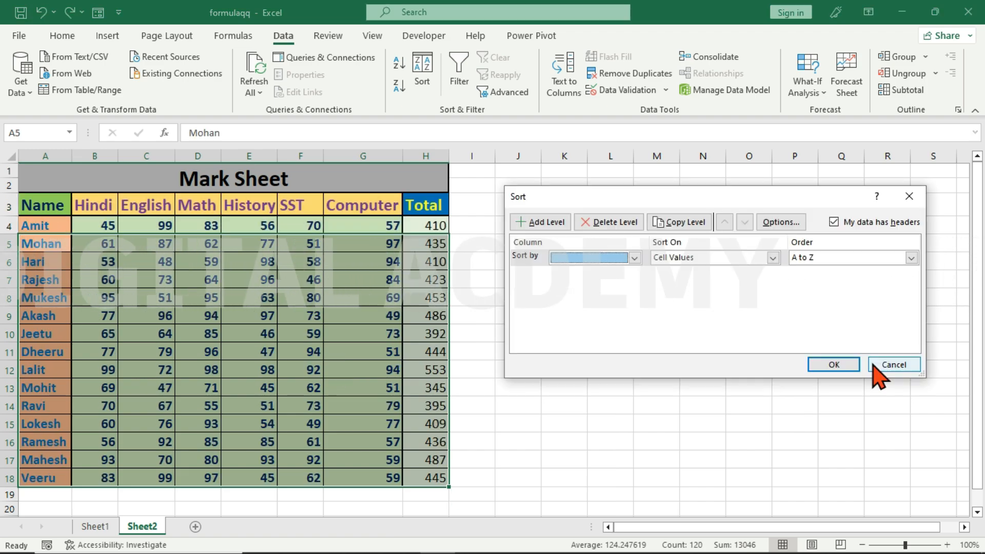
left_click(878, 366)
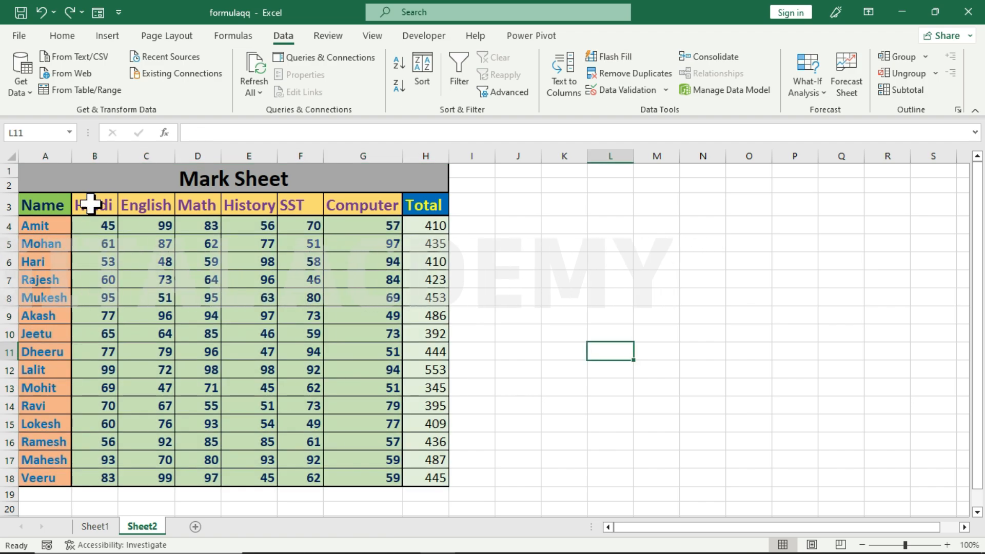
Sort the table A3:H18 by the Total column on Cell Values, in Largest to Smallest order
left_click_drag(41, 205, 424, 478)
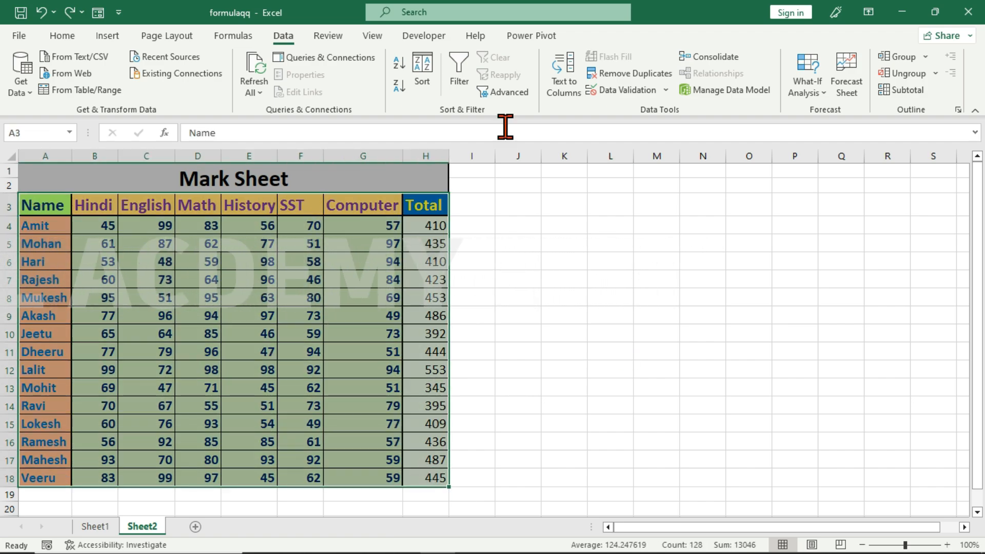
left_click(423, 75)
left_click(634, 257)
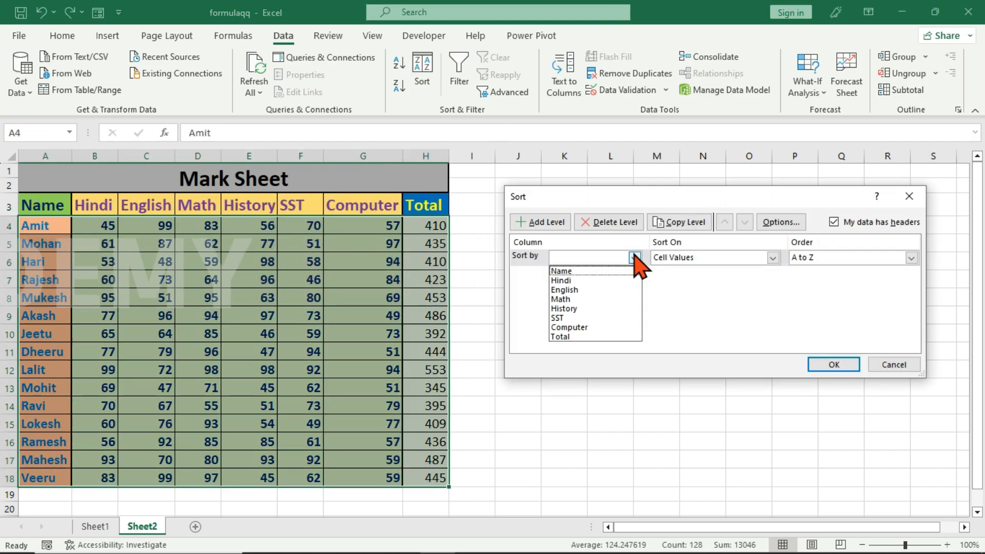
left_click(582, 337)
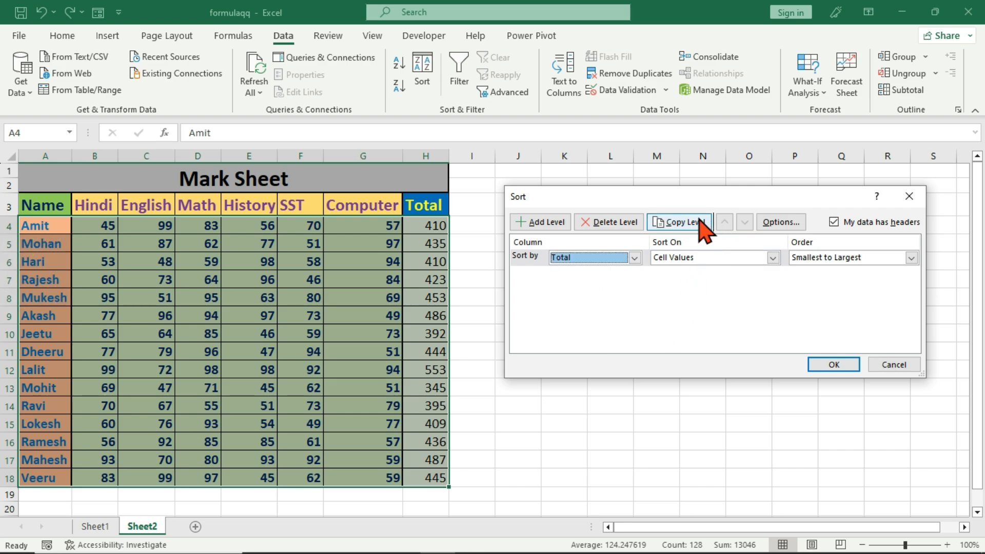
left_click_drag(687, 201, 611, 210)
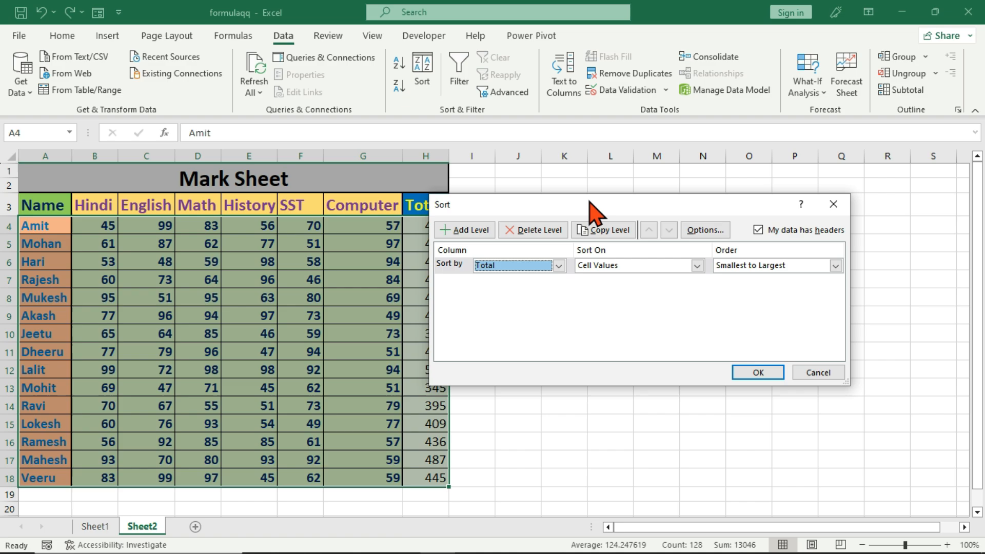
left_click(754, 266)
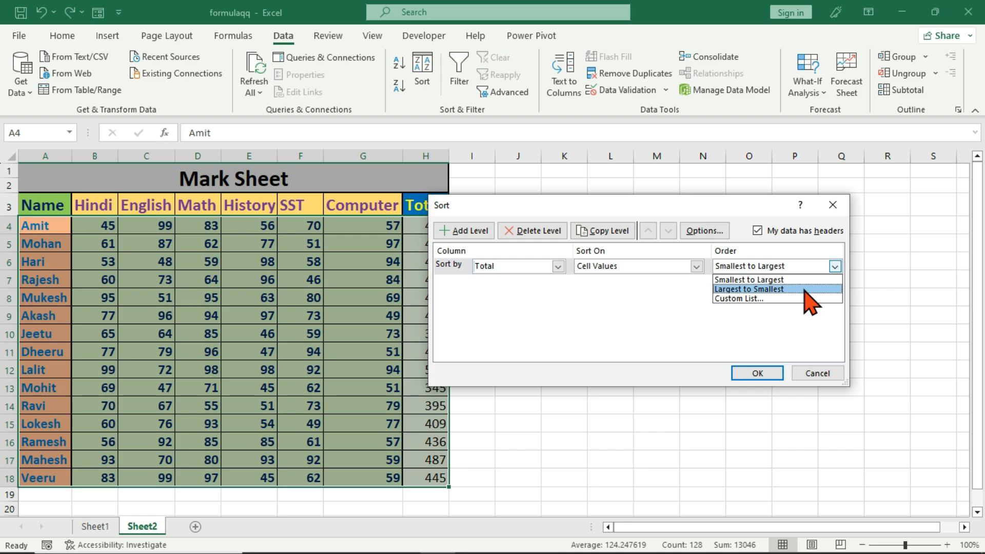
left_click(669, 204)
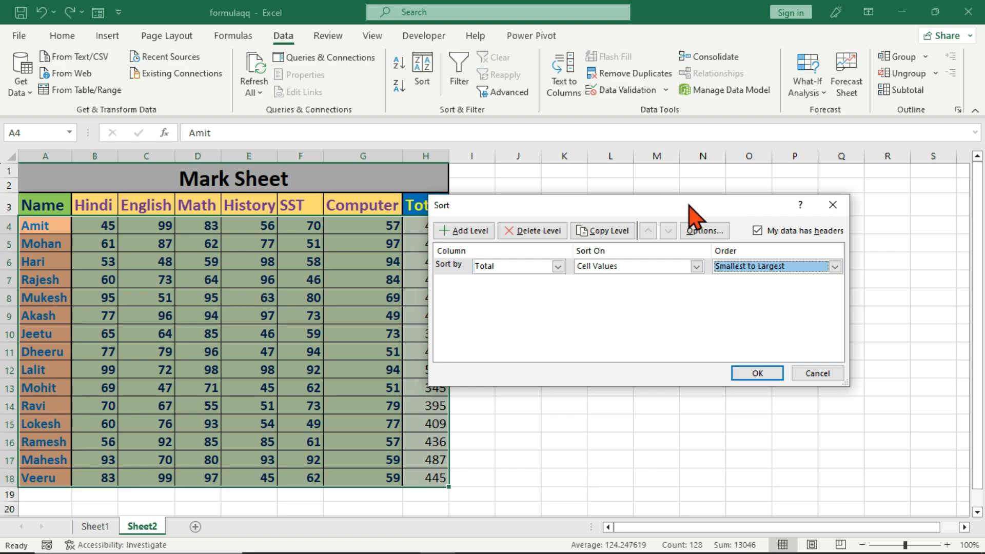
left_click_drag(689, 205, 751, 226)
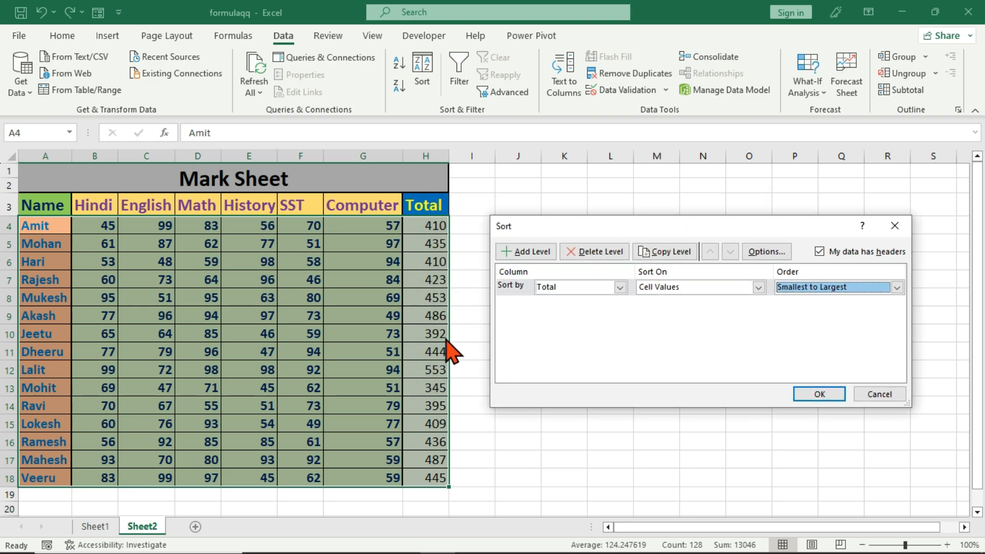
left_click(821, 288)
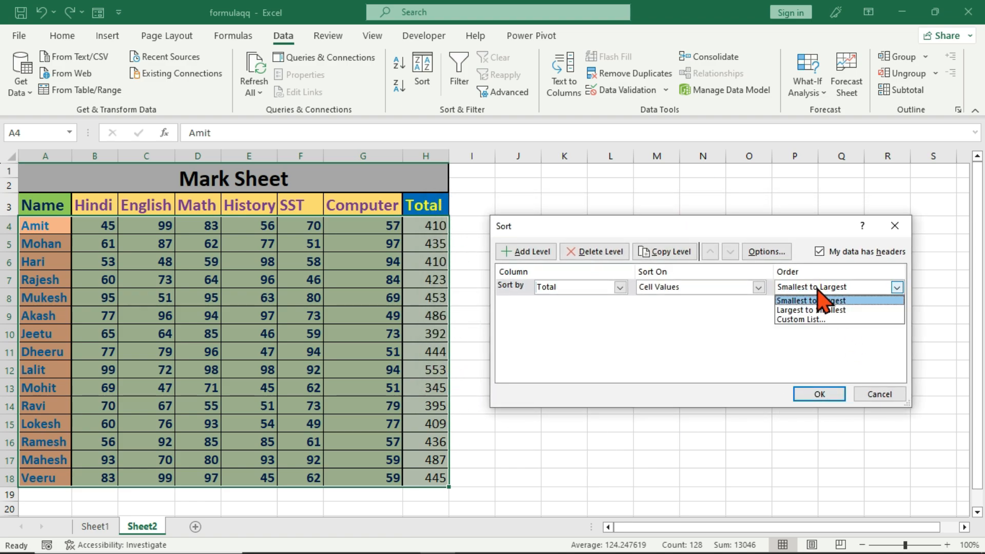
left_click(815, 310)
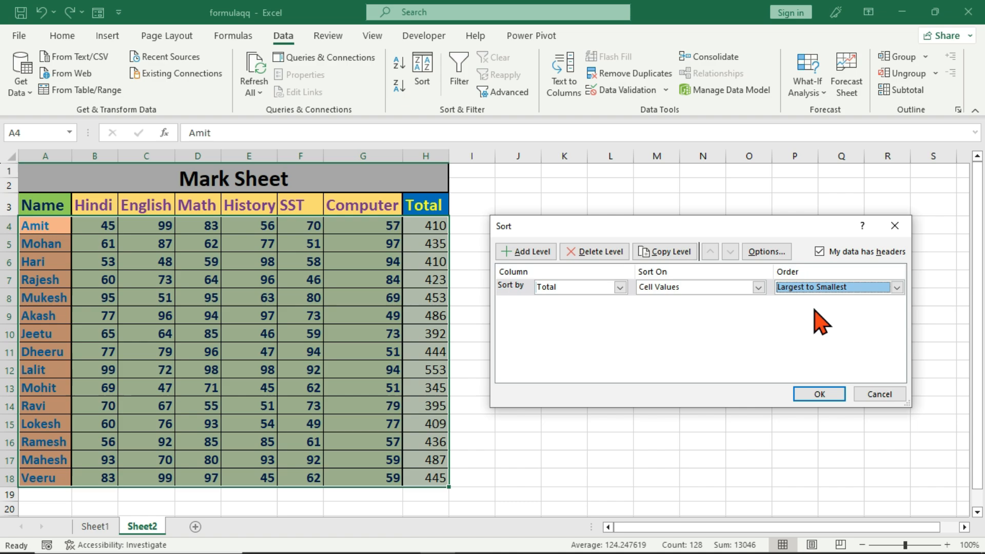
left_click(819, 394)
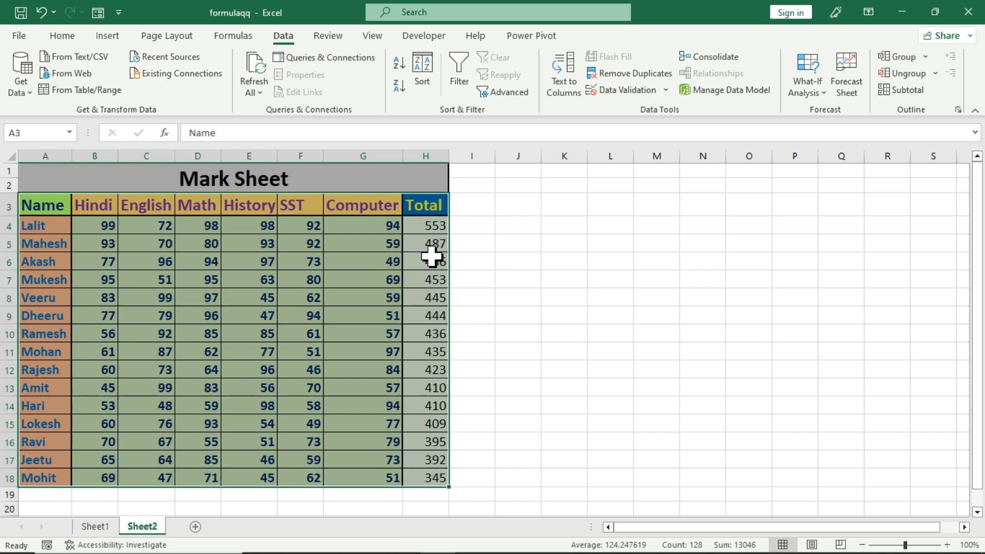
Sort the selected table again by Total, with the order set to Smallest to Largest
left_click(422, 72)
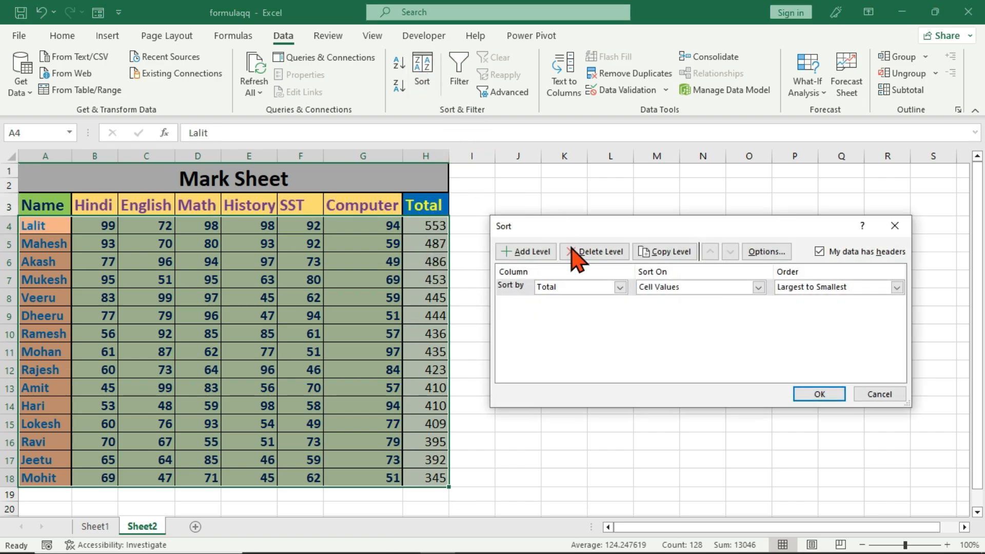
left_click(796, 288)
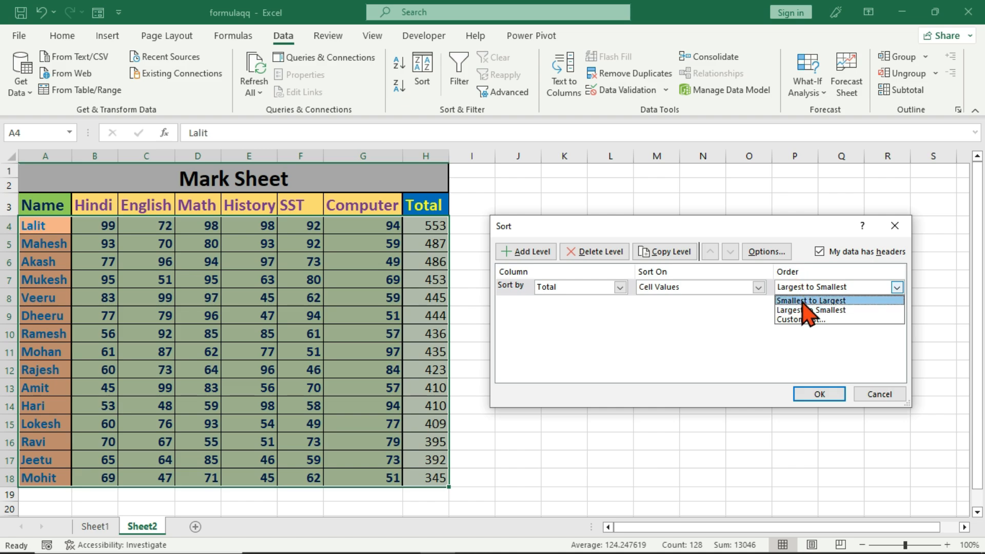
left_click(803, 302)
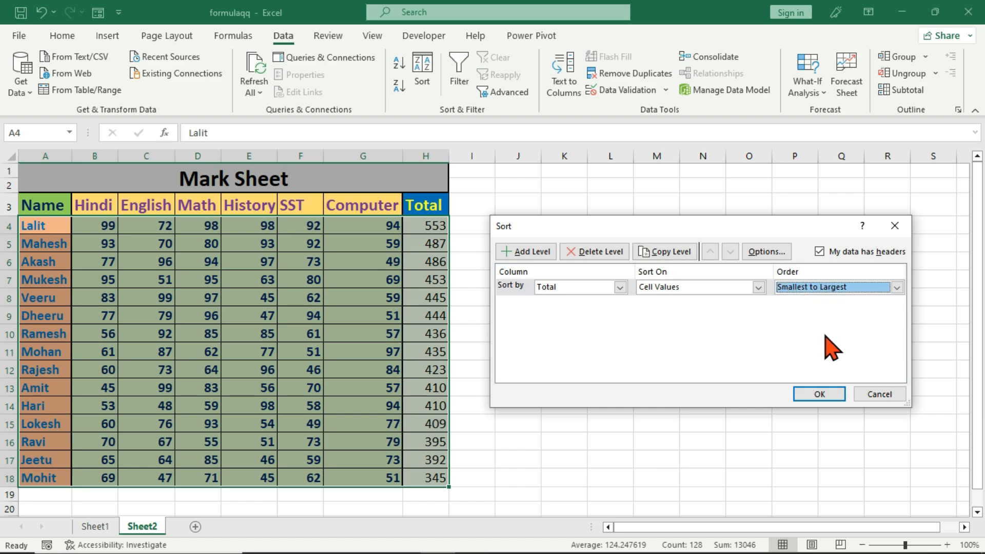
left_click(826, 394)
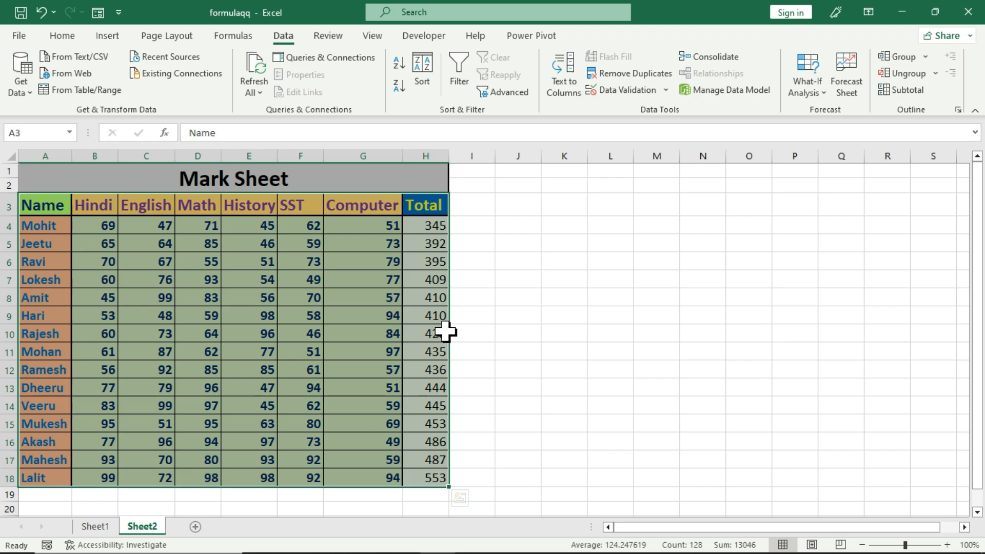
left_click(422, 67)
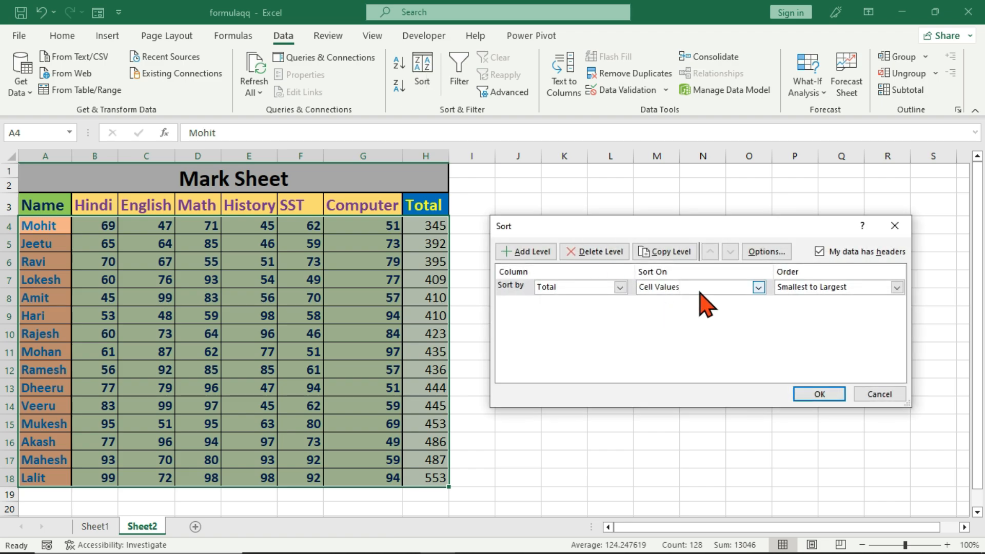
left_click(703, 287)
left_click(710, 310)
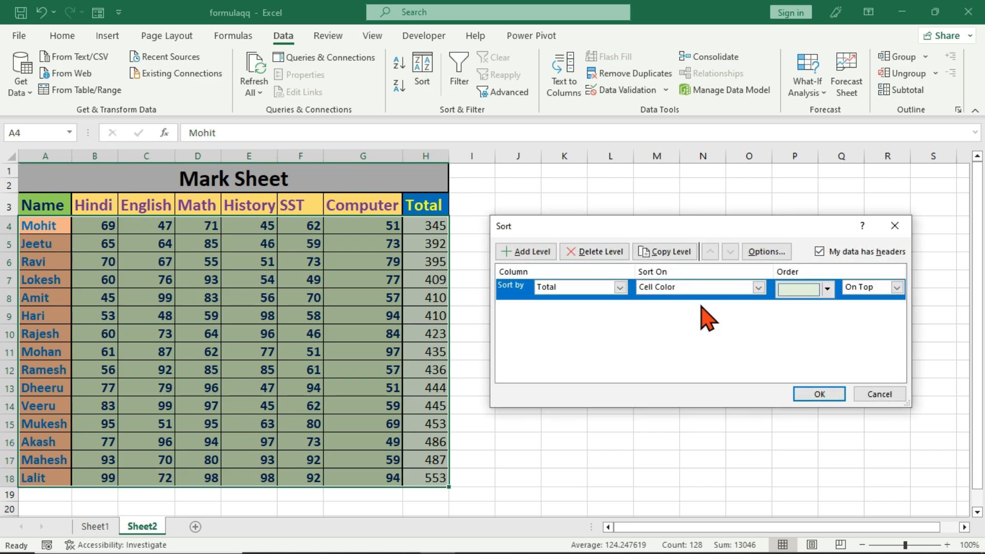
left_click(818, 288)
left_click(824, 288)
left_click(824, 288)
left_click(824, 288)
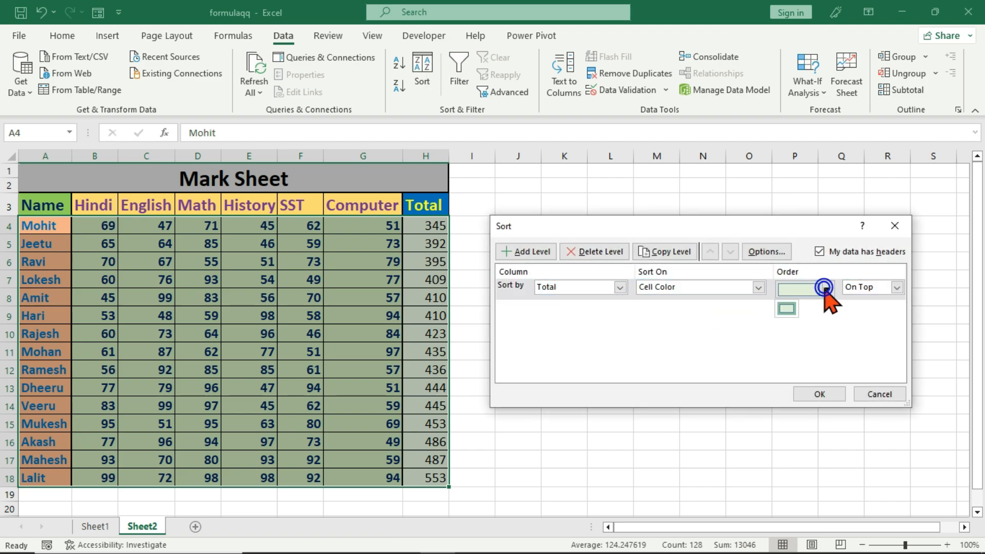
left_click(873, 398)
left_click(518, 334)
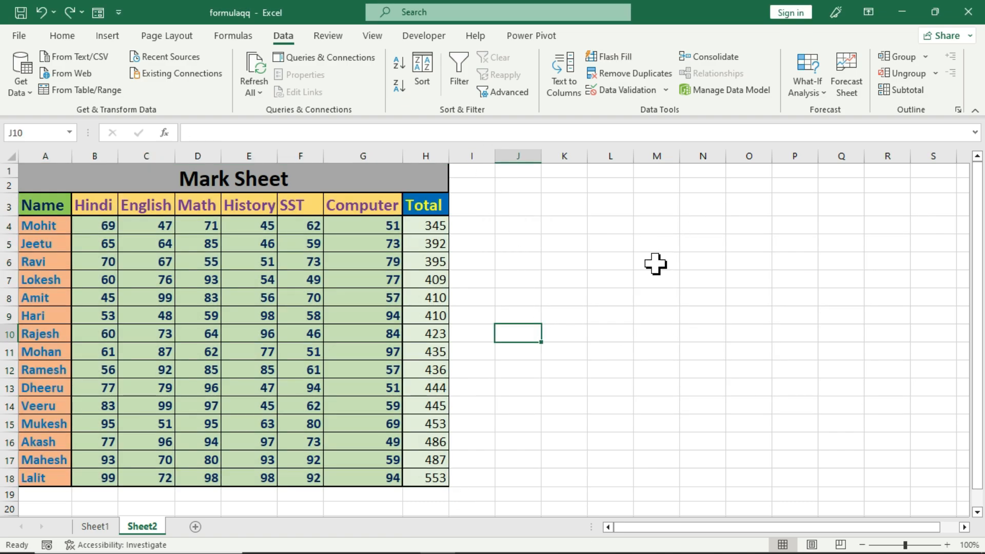
left_click(655, 260)
Fill columns A to H of rows 4, 7, 11, 15 and 18 with the gold fill color
left_click_drag(30, 226, 412, 226)
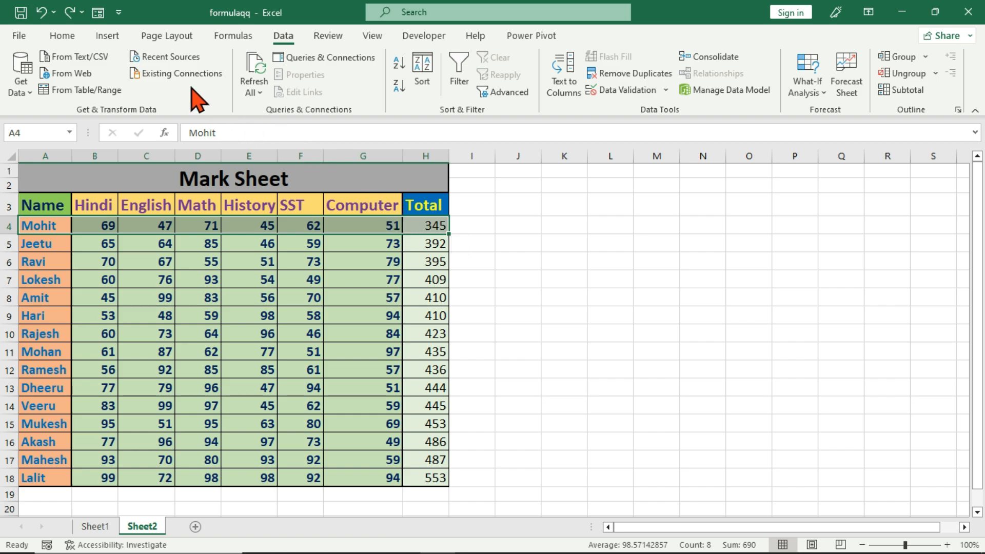
left_click(62, 35)
left_click(183, 86)
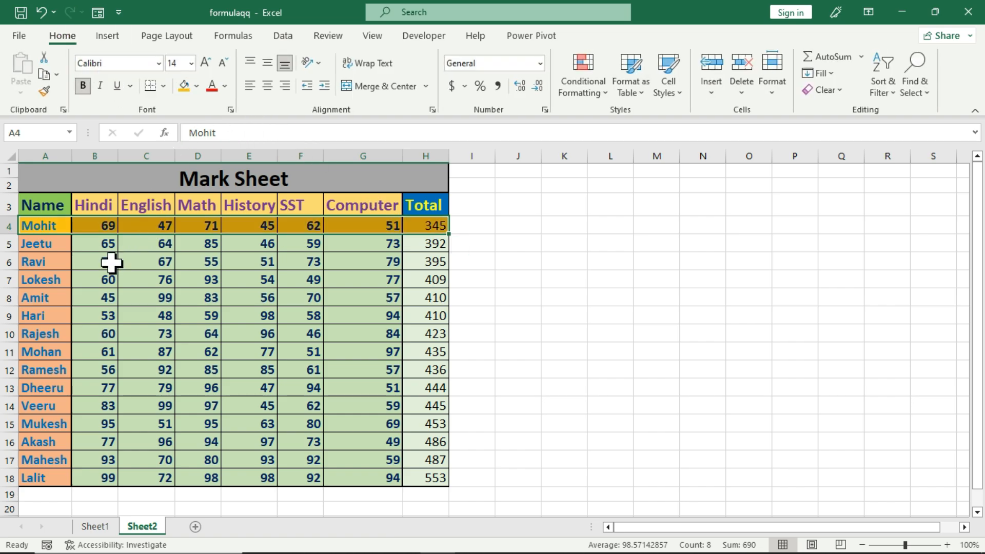
left_click_drag(41, 282, 431, 280)
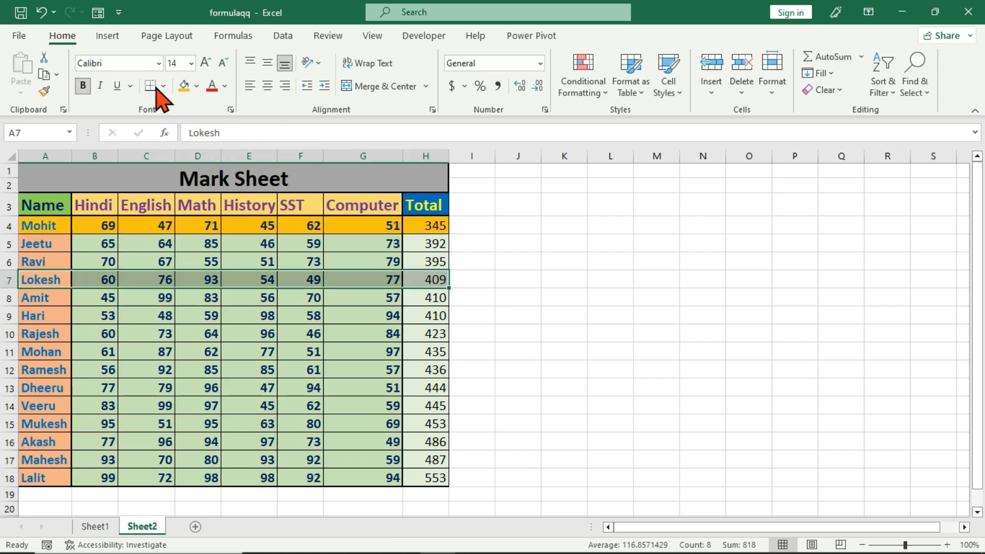
left_click(186, 87)
left_click_drag(40, 351, 417, 351)
left_click(181, 83)
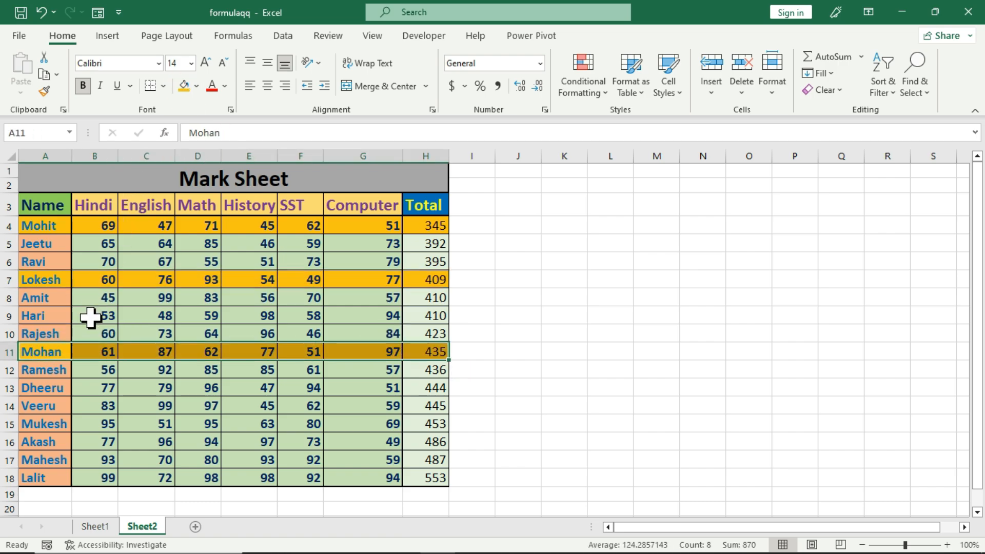
left_click_drag(44, 423, 430, 420)
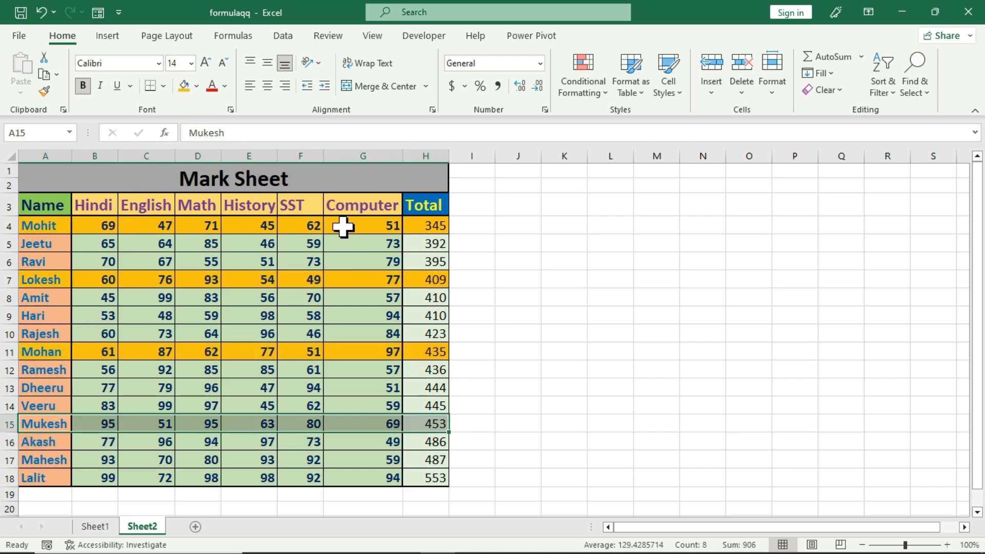
left_click(183, 86)
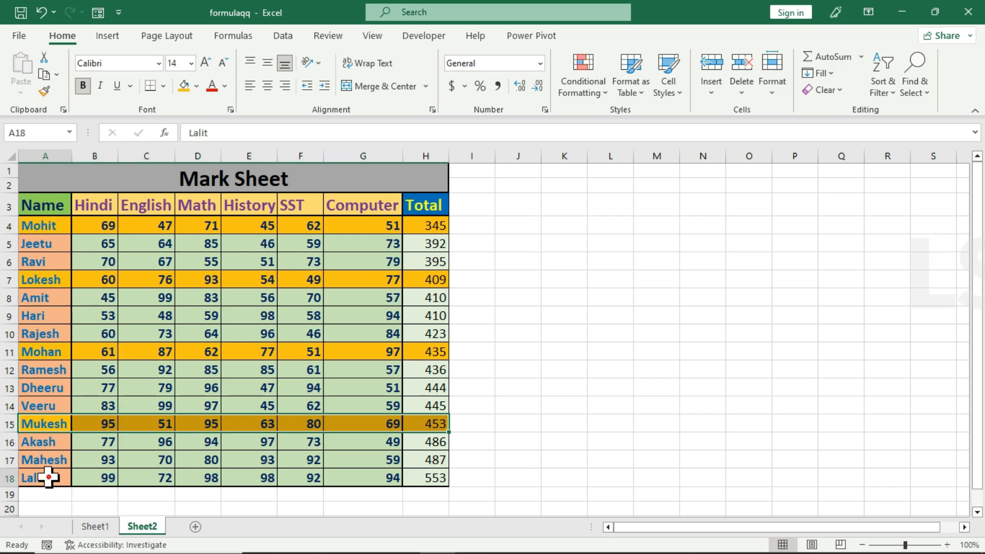
left_click_drag(48, 477, 428, 476)
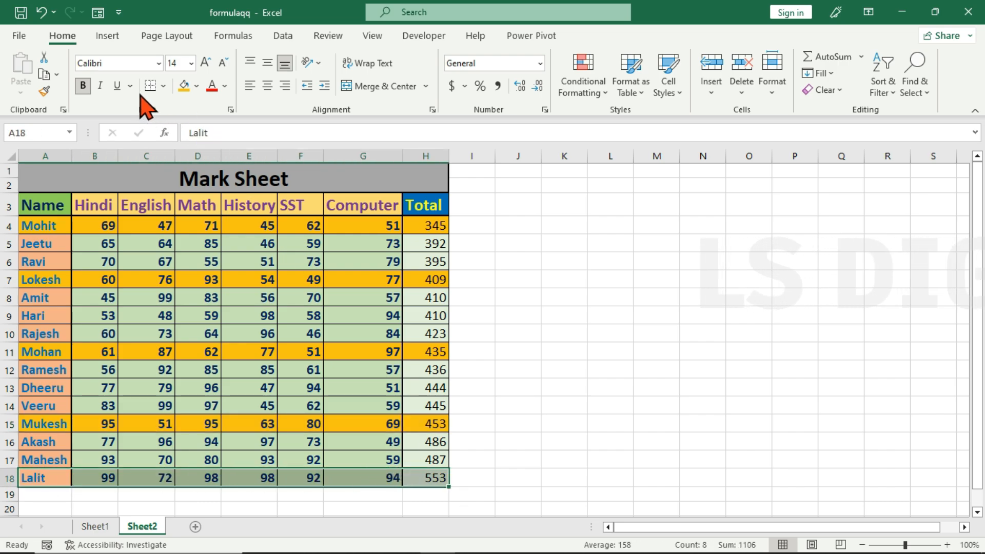
left_click(184, 85)
left_click(180, 225)
Sort the table A3:H18 by Total on Cell Color with gold On Top, and undo that sort
left_click_drag(48, 205, 428, 473)
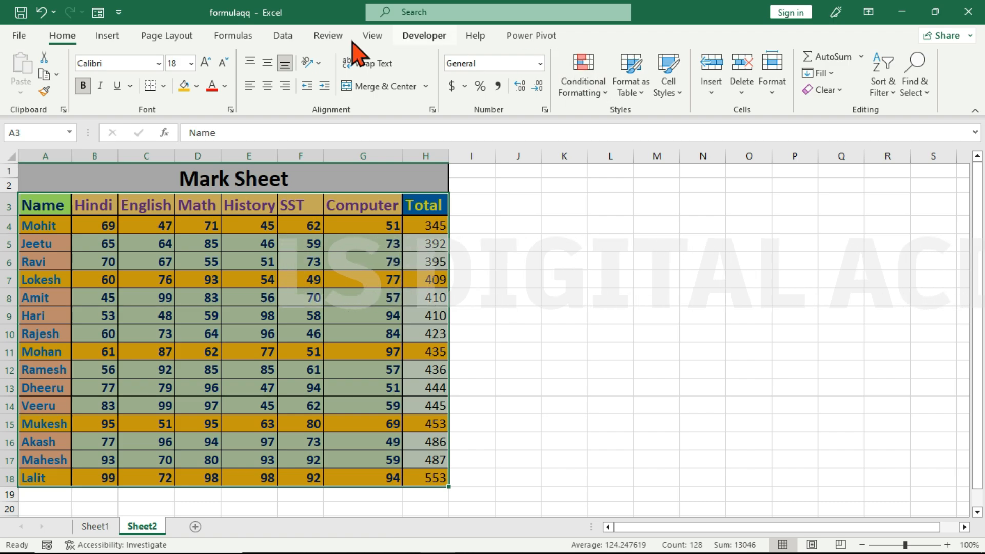
left_click(282, 35)
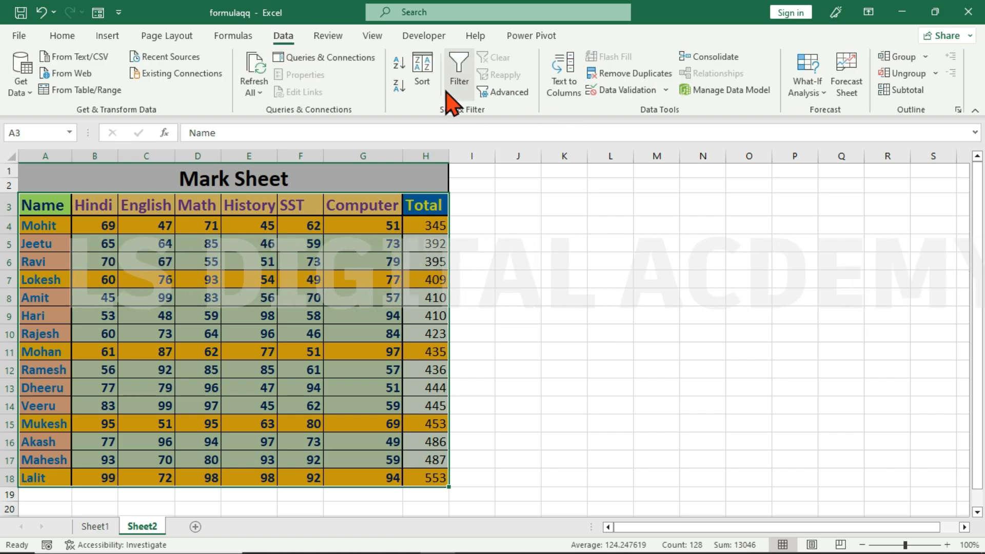
left_click(422, 70)
left_click(664, 286)
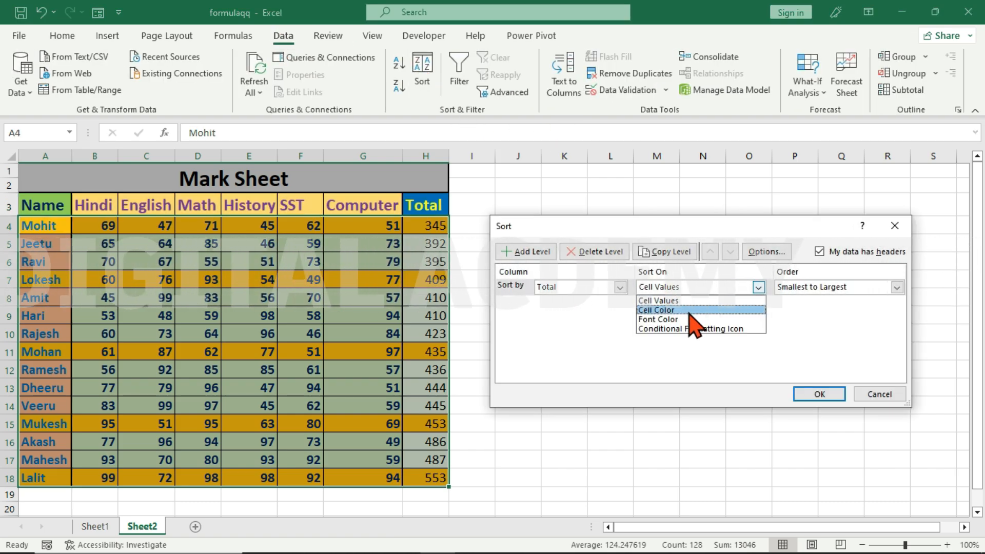
left_click(685, 309)
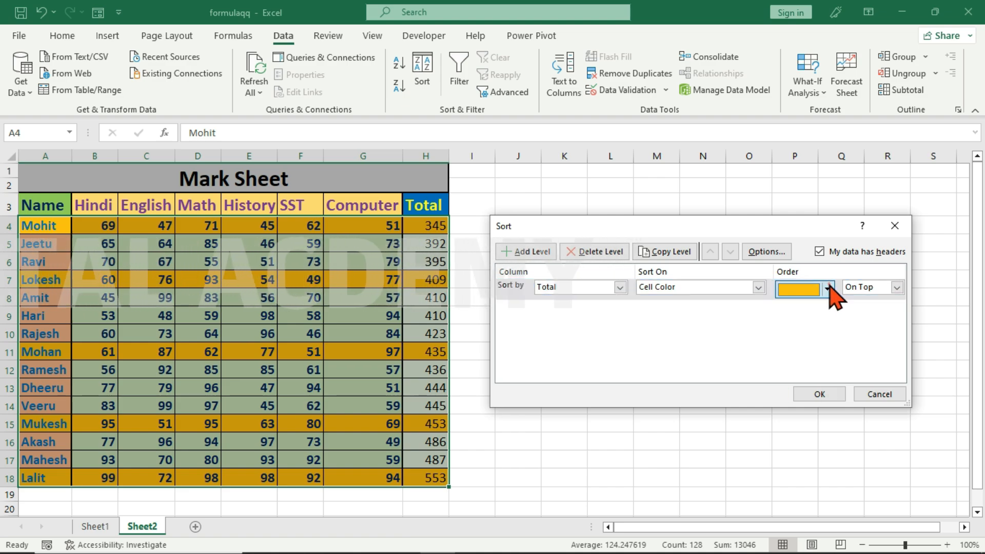
left_click(827, 288)
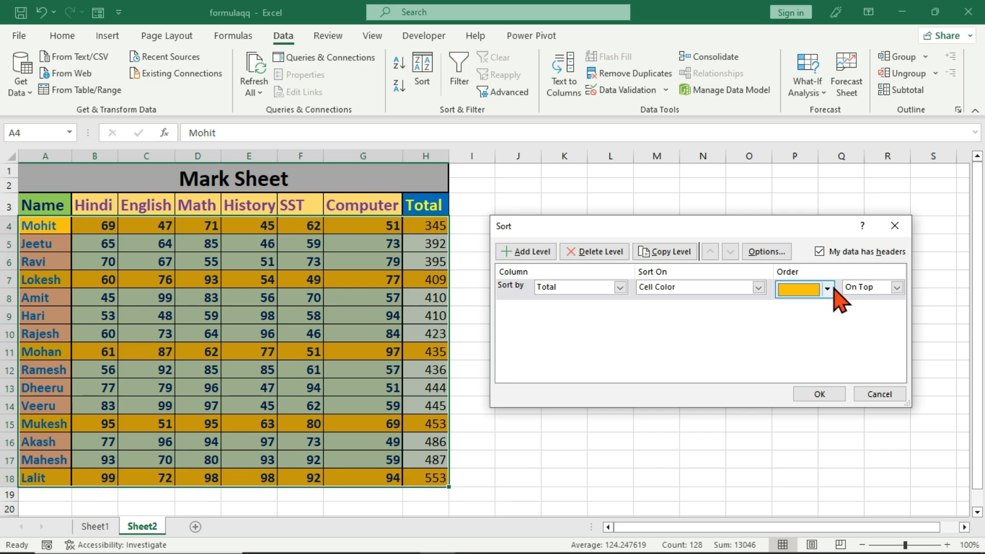
left_click(819, 396)
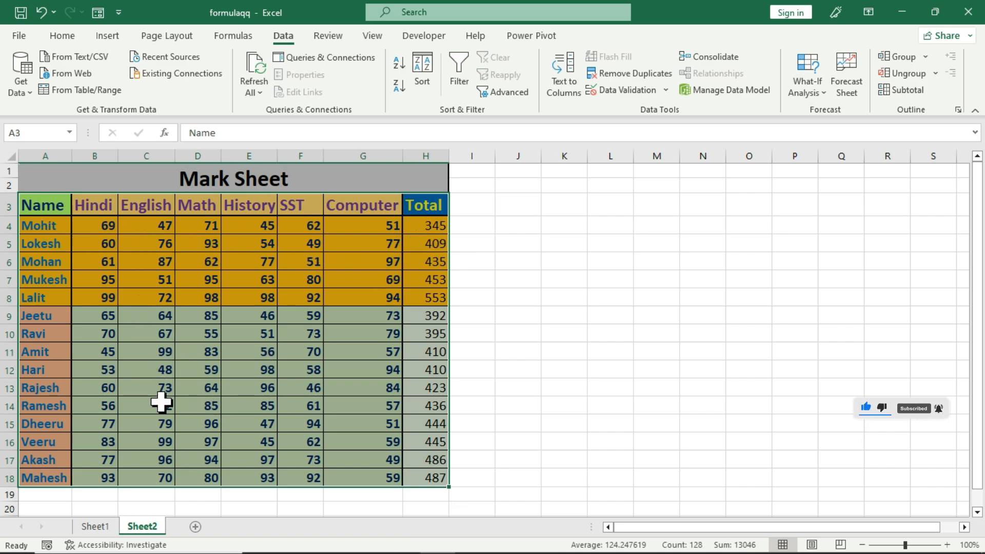
key("ctrl+z")
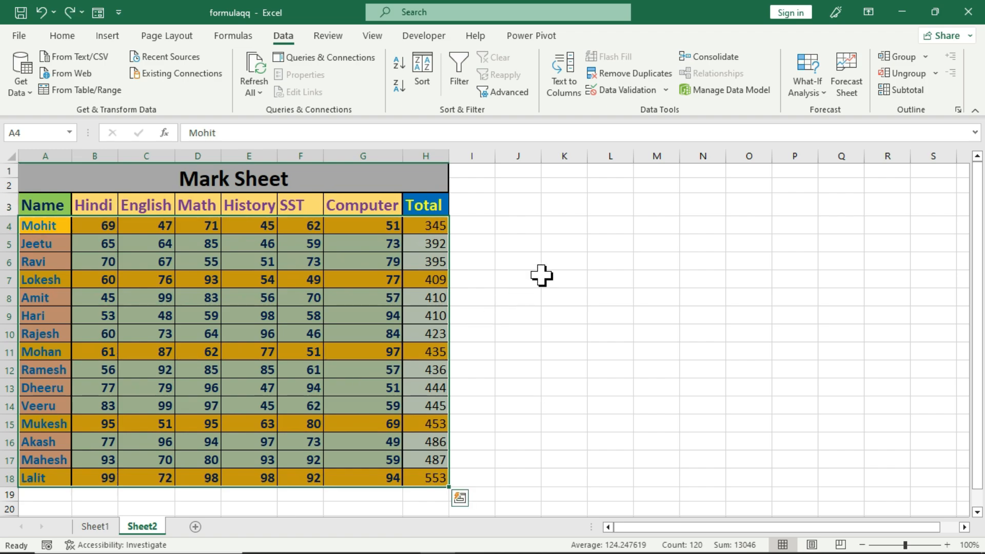
Sort the selected table by Total on Cell Color, with light green as the color placed On Top
left_click(421, 72)
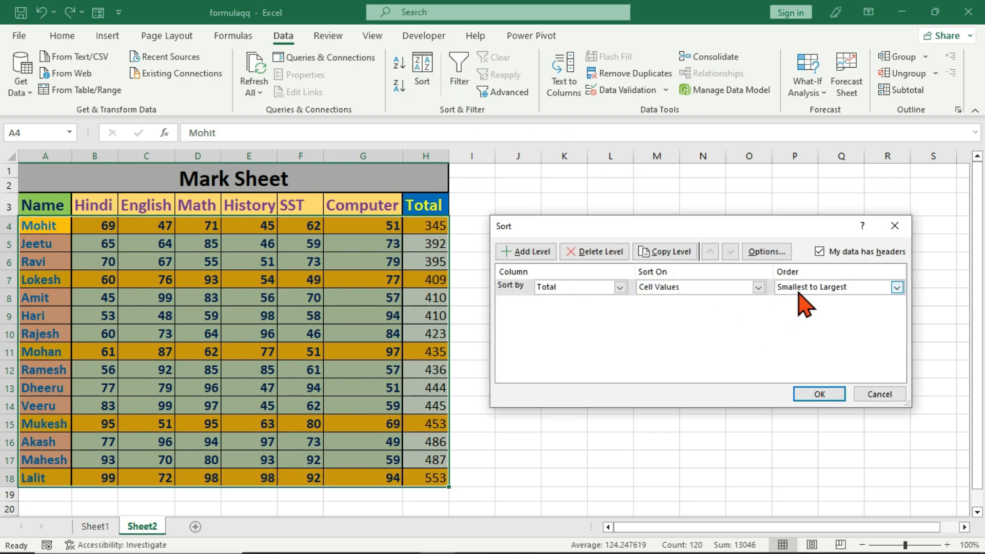
left_click(729, 287)
left_click(713, 308)
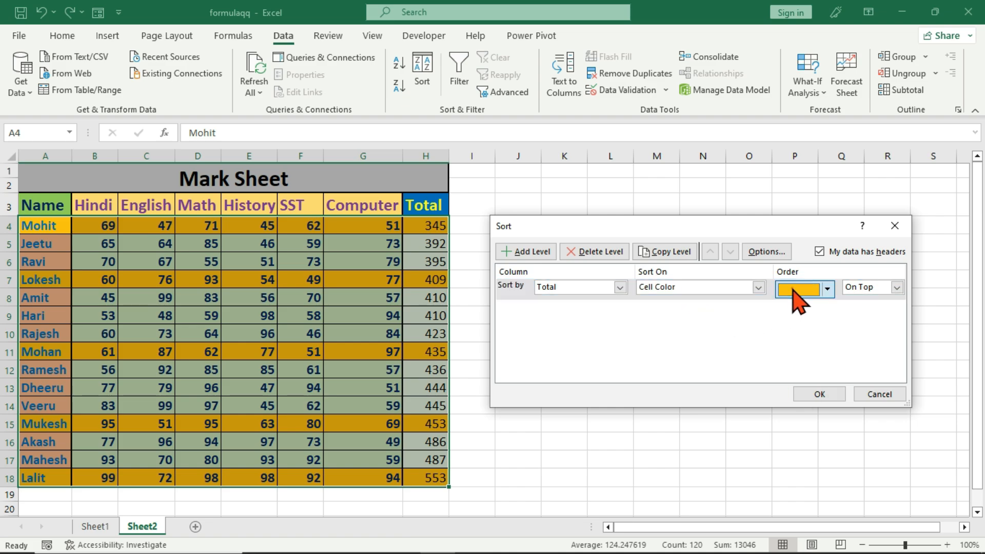
left_click(827, 289)
left_click(805, 308)
left_click(822, 395)
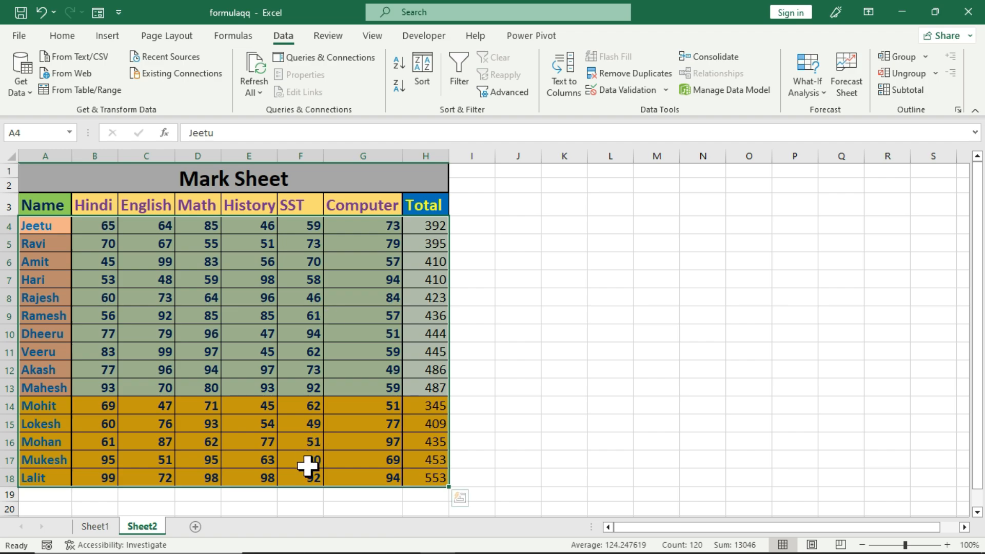
Undo the last cell color sort and turn on filtering for the table A3:H18
key("ctrl+z")
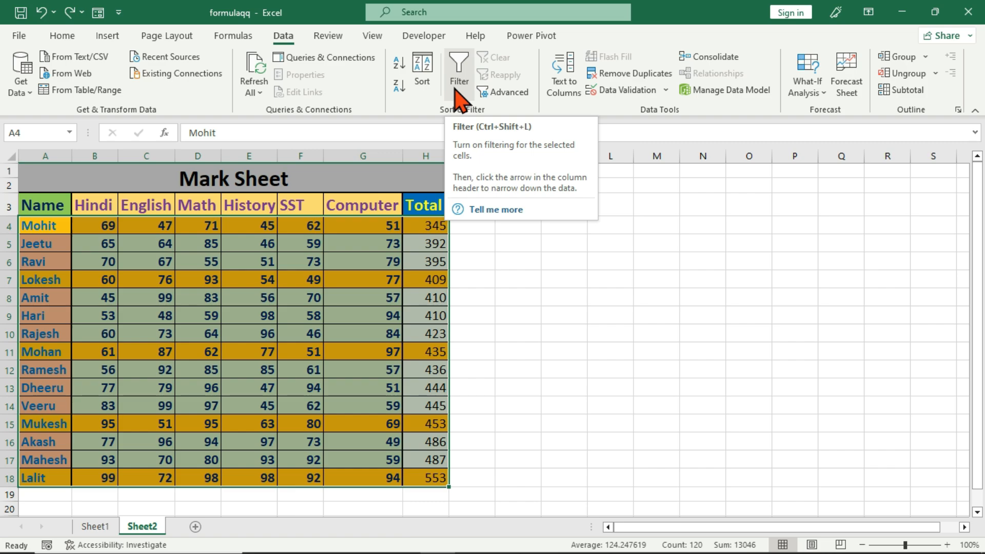
left_click(555, 299)
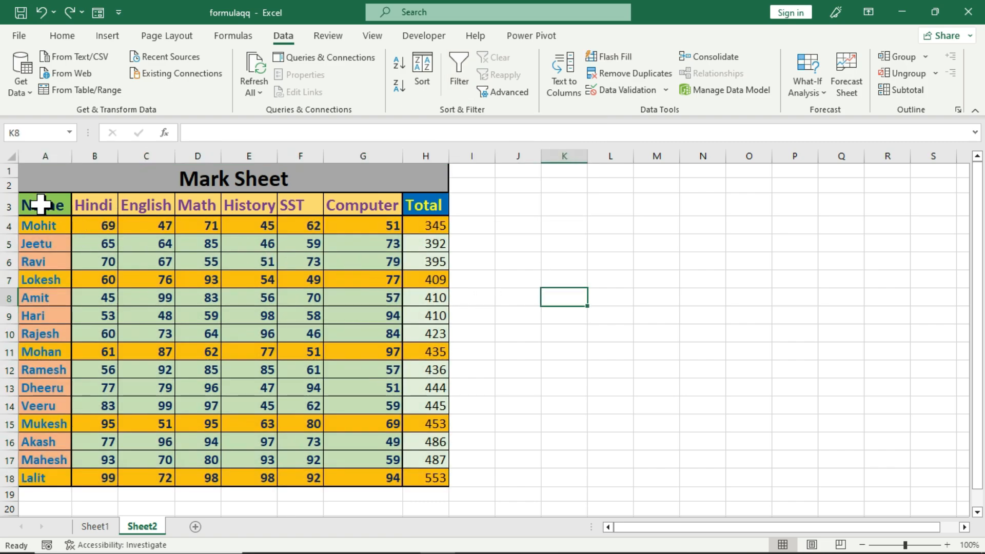
left_click_drag(40, 205, 417, 473)
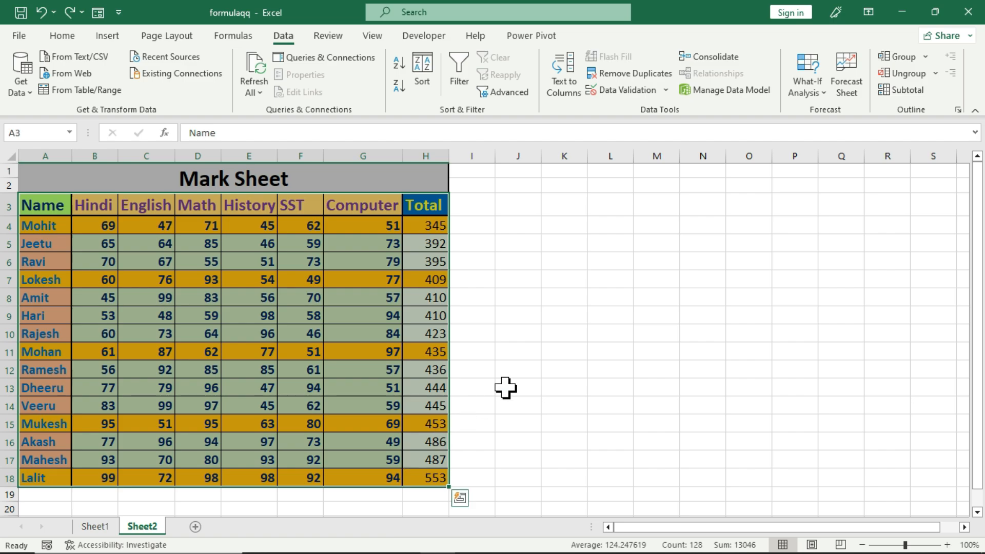
left_click(455, 74)
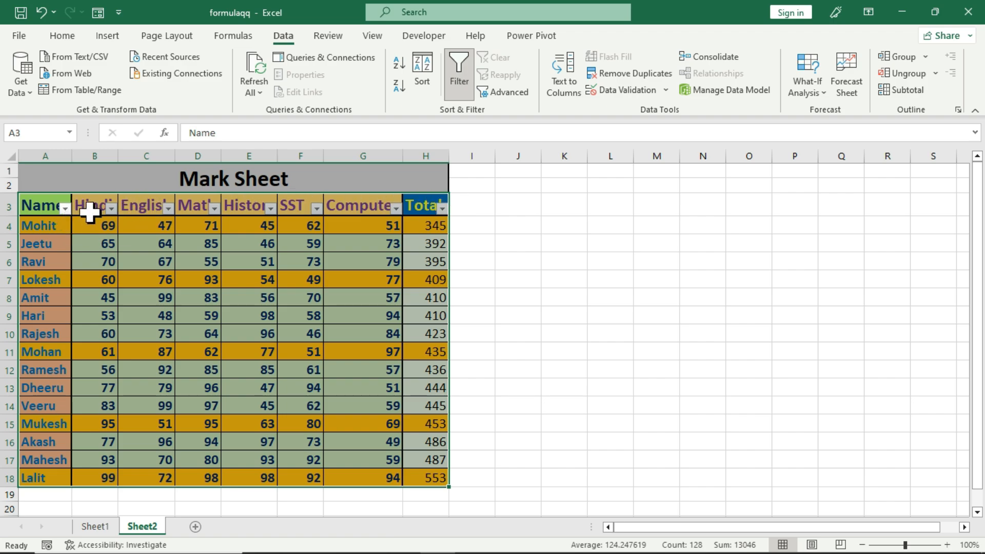
Sort the table by the Name column from A to Z, and again from Z to A
left_click(65, 208)
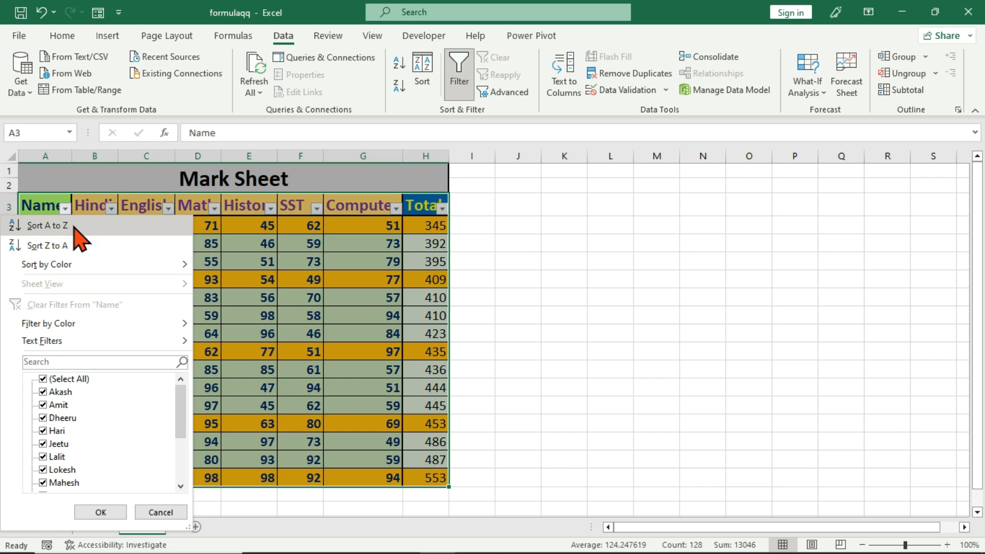
left_click(75, 226)
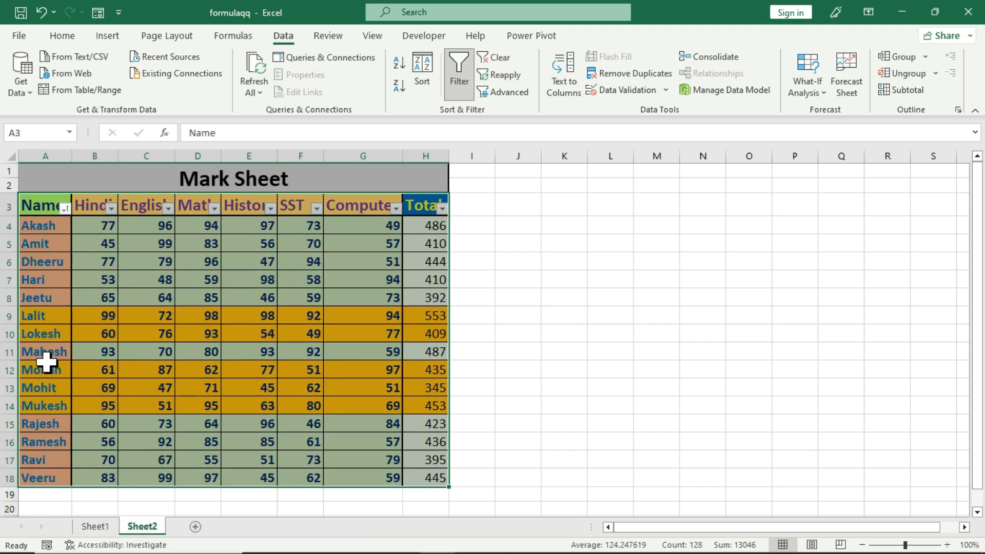
left_click(65, 208)
left_click(72, 245)
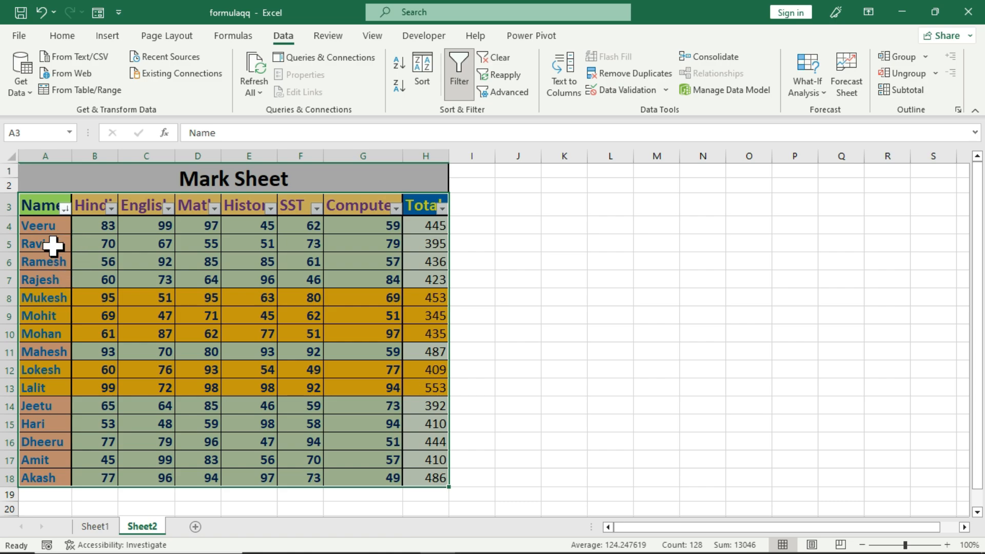
Sort the Name column by cell color with light orange on top, and again with gold on top
left_click(65, 208)
mouse_move(90, 266)
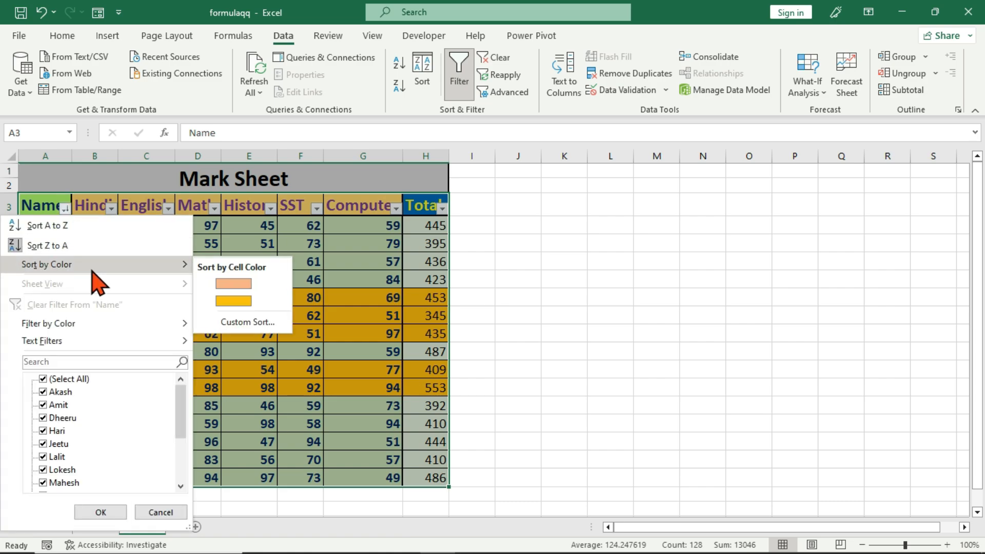
left_click(241, 283)
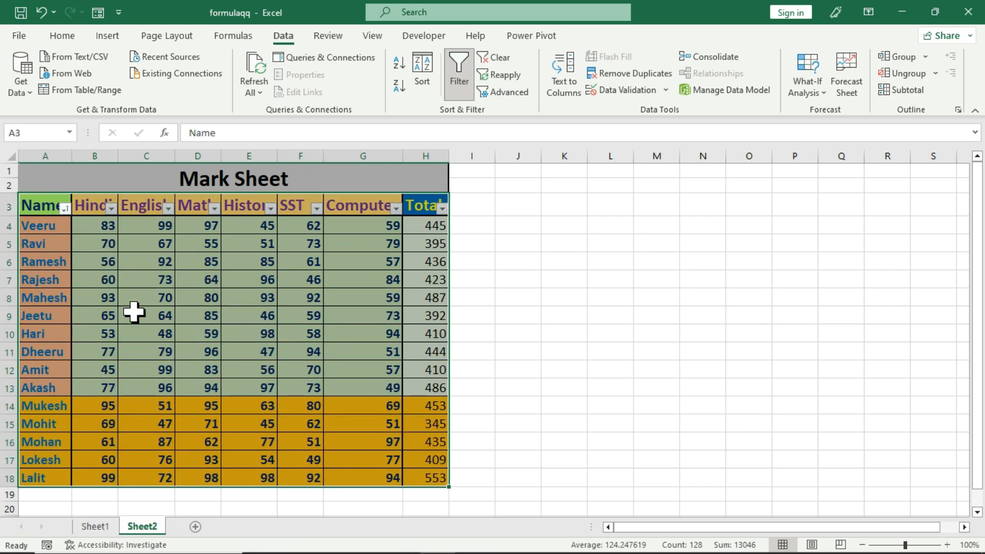
left_click(65, 208)
mouse_move(91, 266)
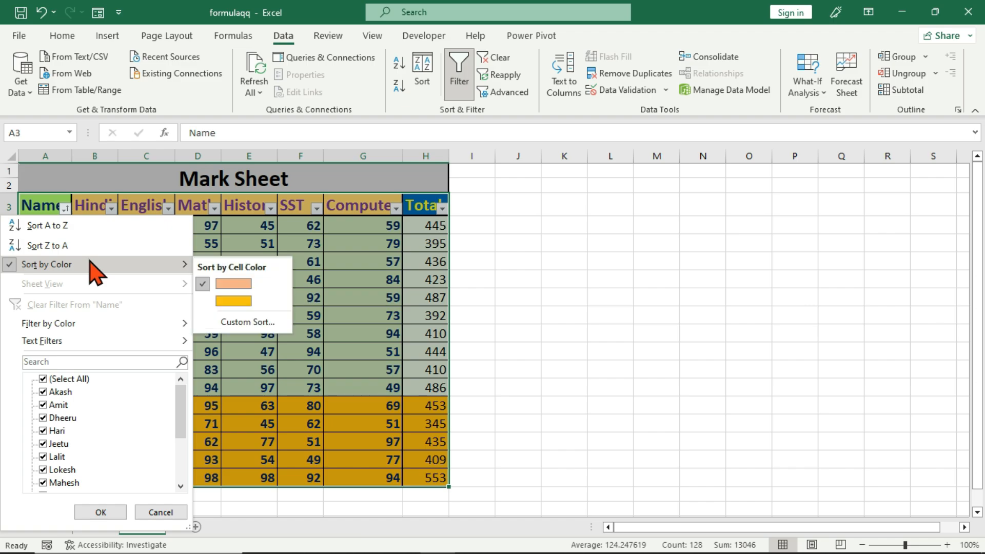
left_click(235, 301)
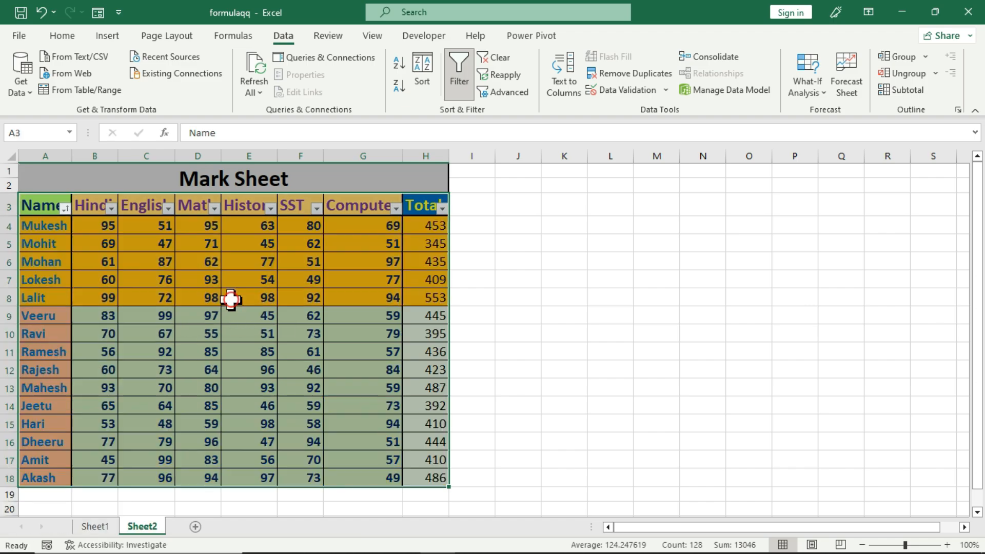
Filter the Name column by the gold cell color
left_click(66, 208)
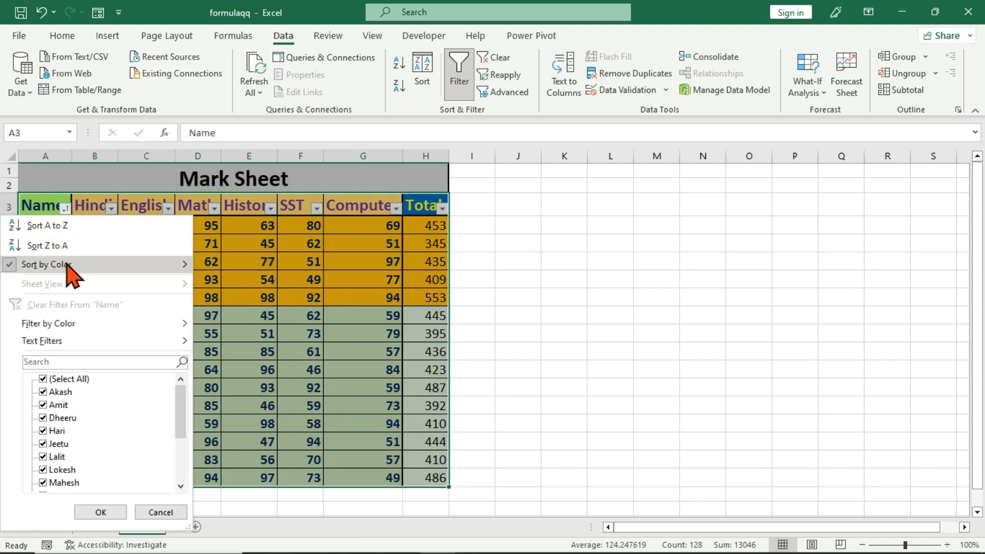
mouse_move(69, 266)
mouse_move(95, 324)
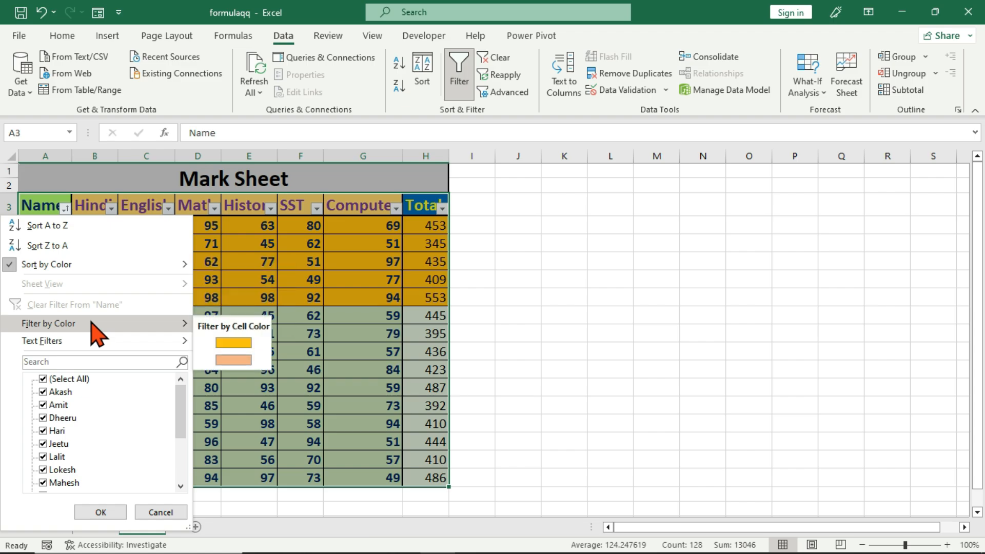
left_click(231, 341)
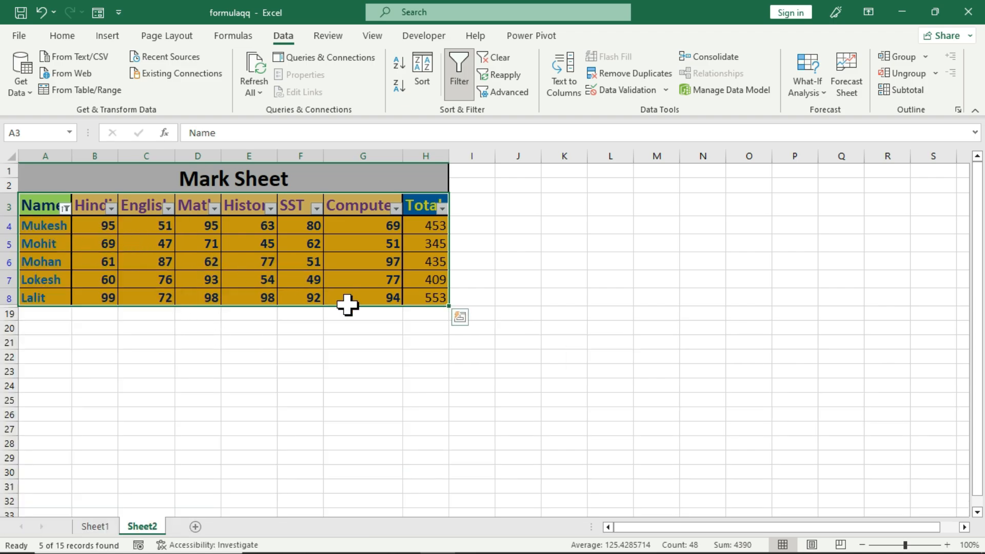
Filter the Name column by the light orange cell color, and clear the filter
left_click(65, 208)
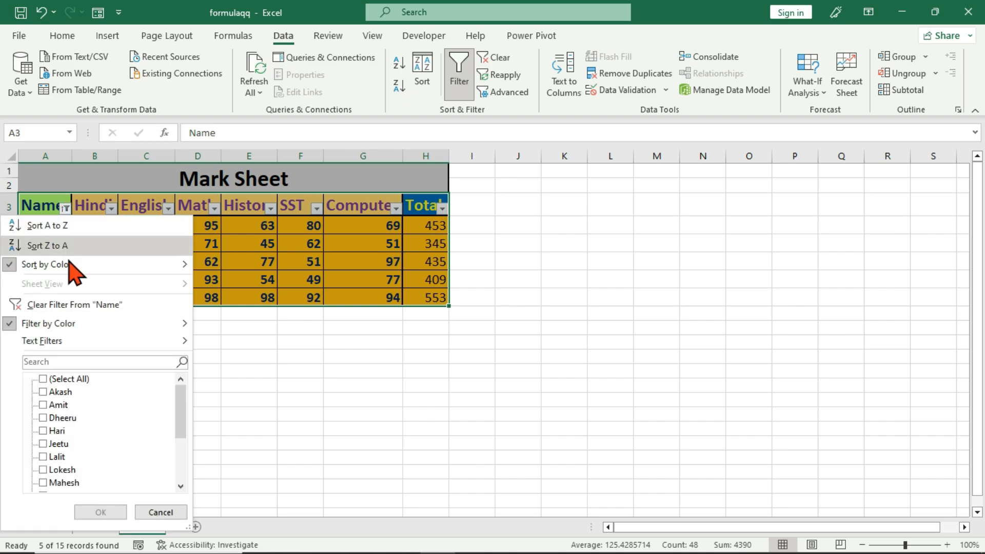
mouse_move(95, 331)
left_click(230, 359)
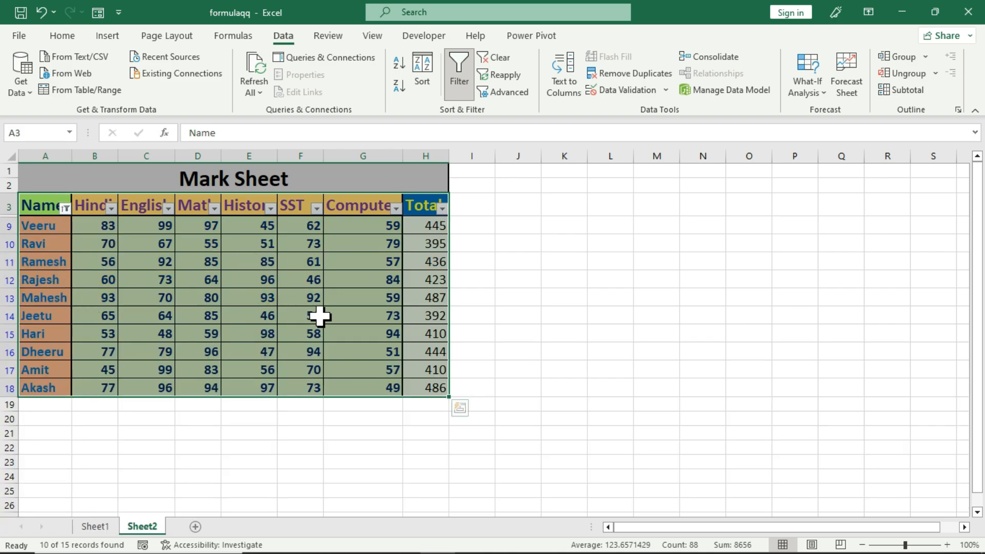
left_click(65, 208)
mouse_move(31, 327)
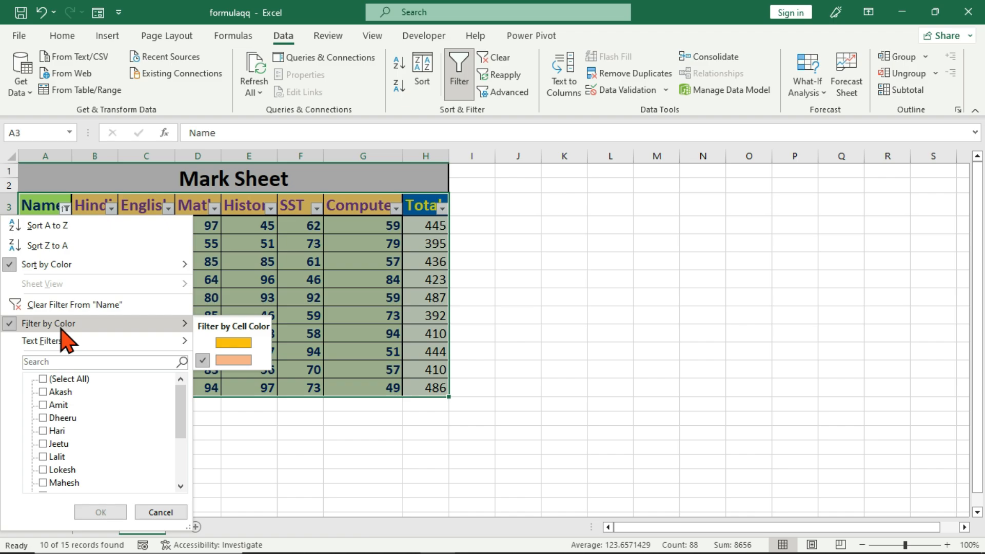
left_click(501, 57)
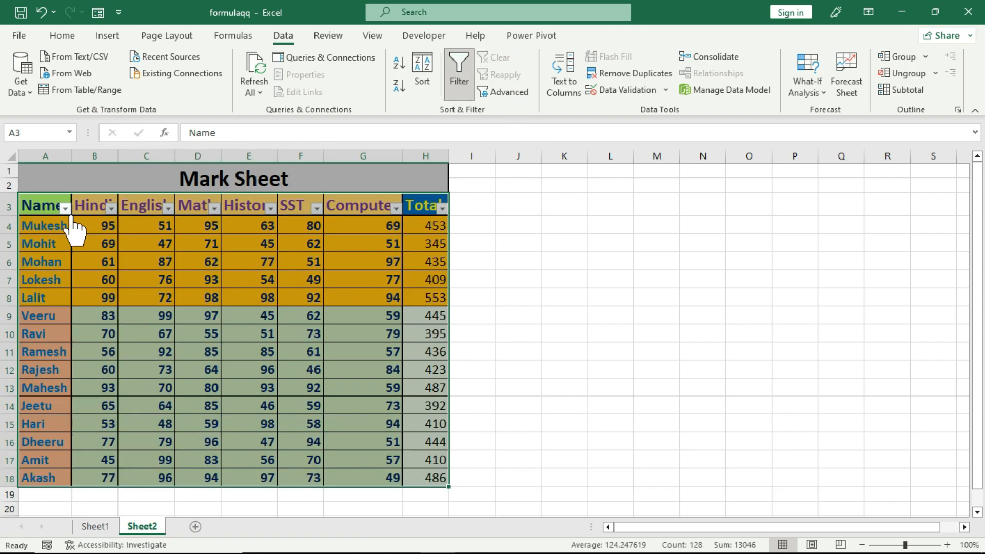
Filter the Name column to show only the student listed in row 16
left_click(66, 208)
mouse_move(93, 331)
left_click(65, 209)
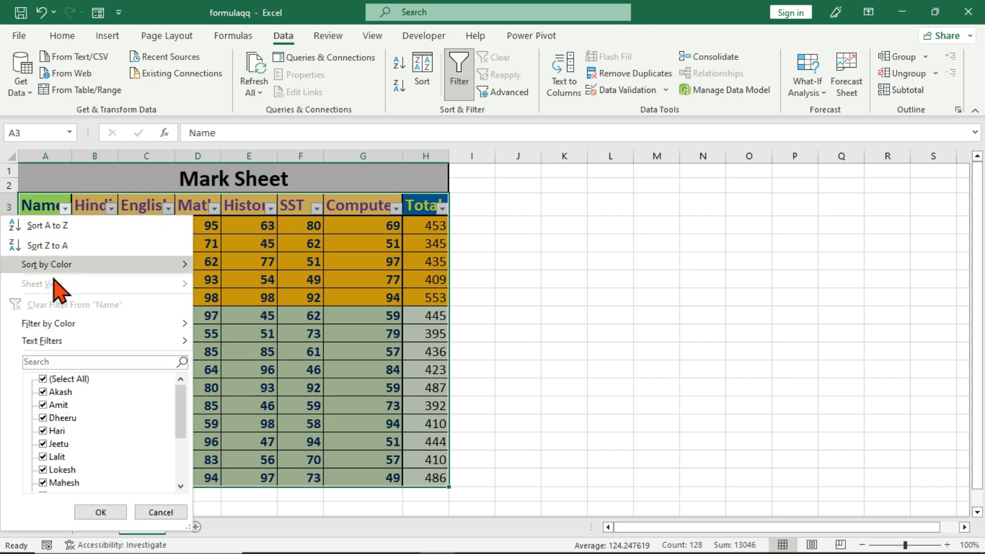
scroll(70, 431, "down", 3)
scroll(69, 430, "up", 3)
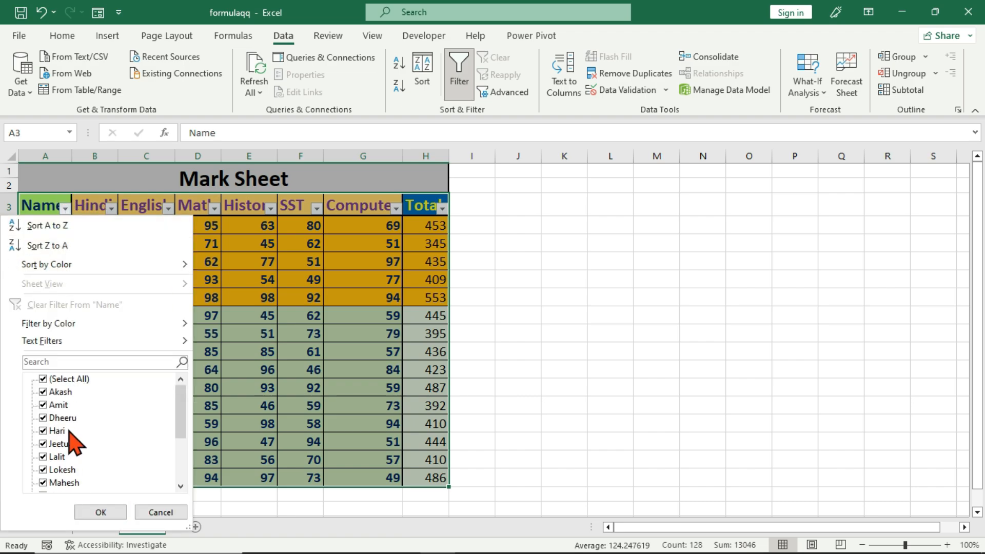
left_click(43, 379)
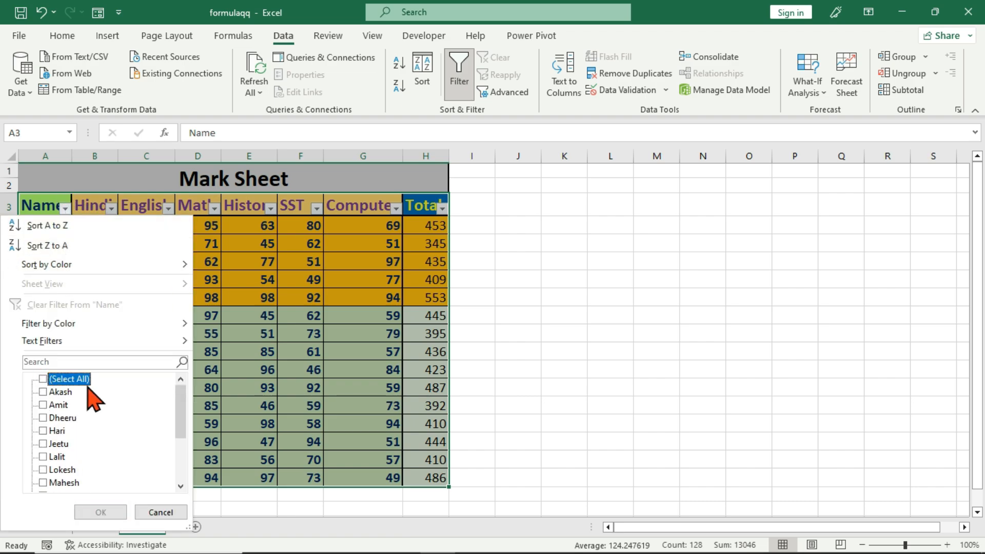
left_click(43, 418)
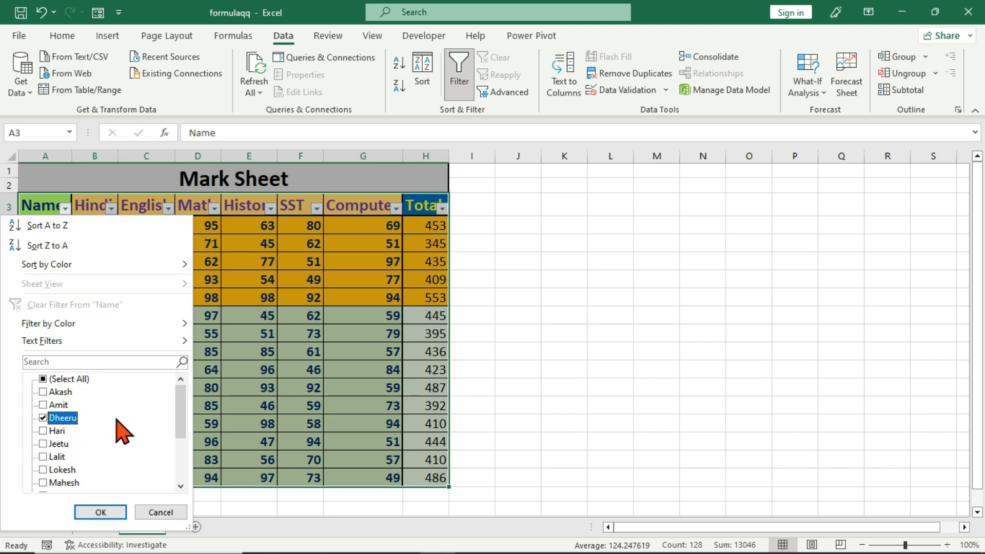
left_click(108, 513)
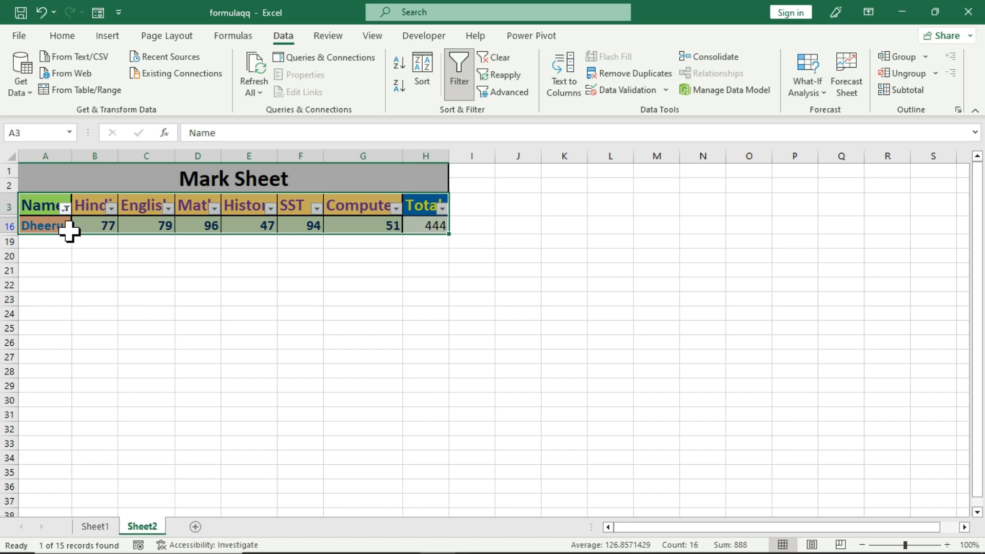
Select all names again in the Name column's filter to bring back every row
left_click(65, 208)
left_click(43, 379)
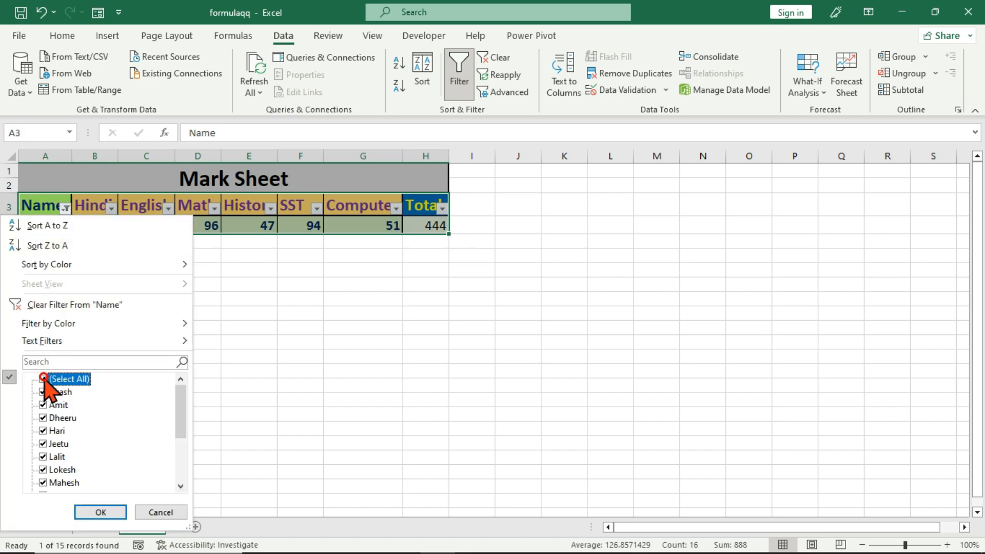
left_click(100, 512)
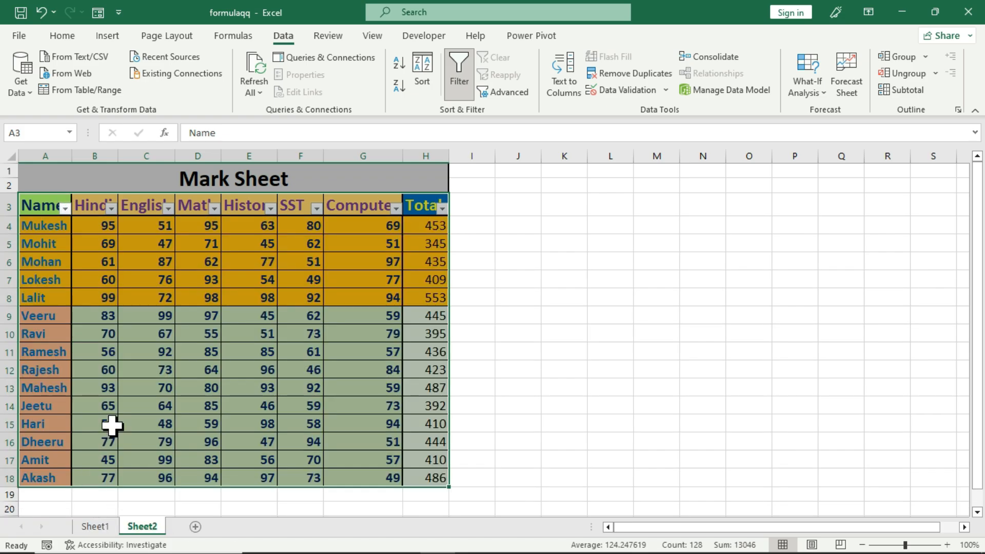
Replace the student names in cells A9 and A6 with the name used in A16
left_click(60, 318)
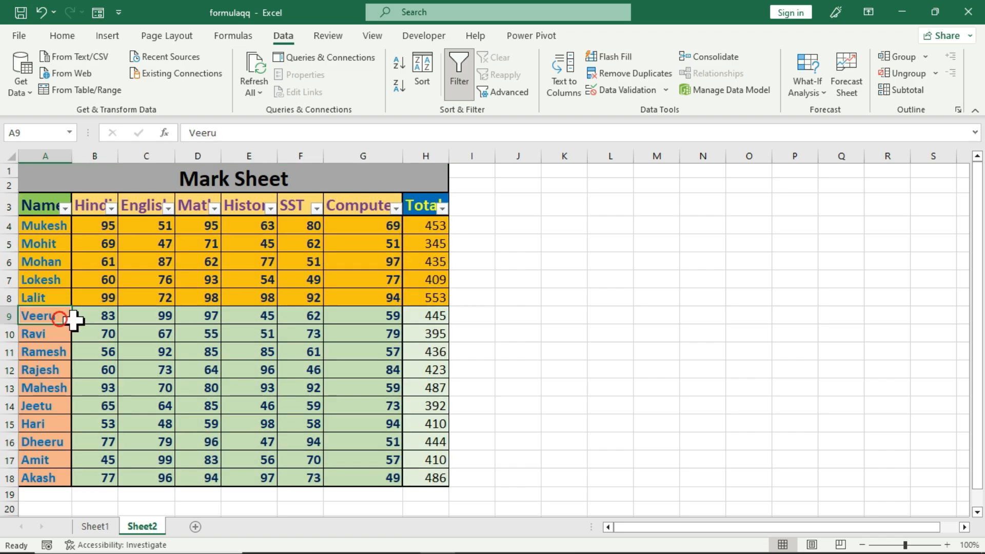
type("dheeru")
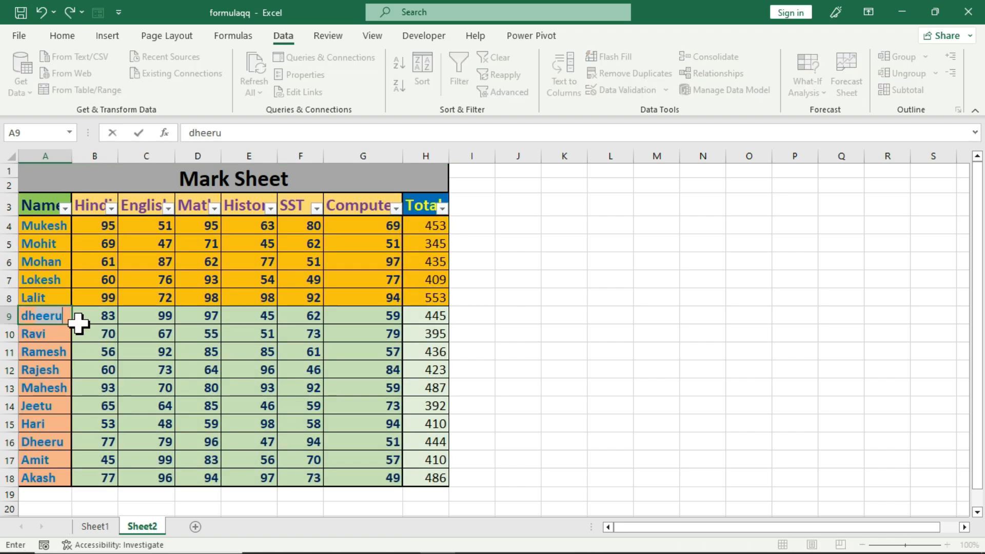
key("Return")
key("Up")
key("Up")
key("Up")
key("Up")
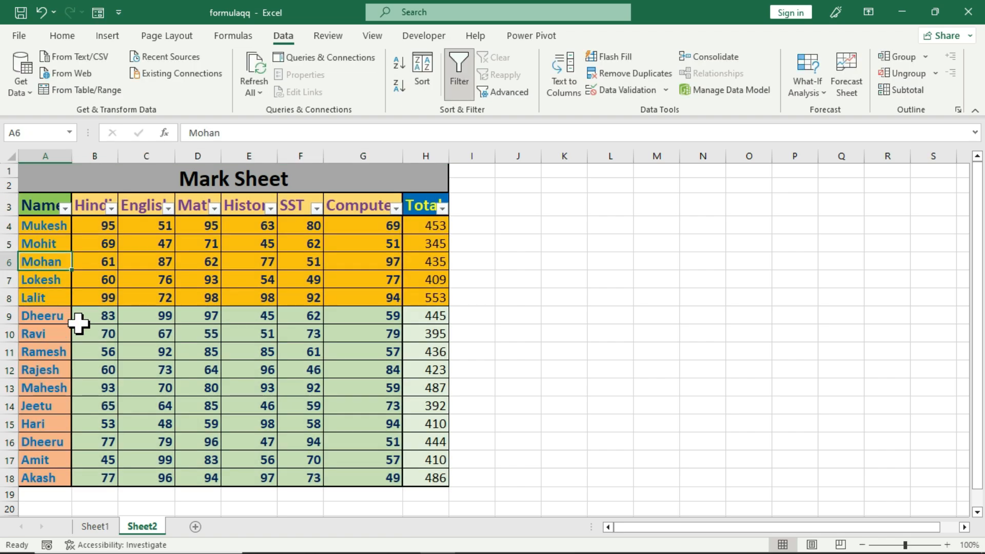
type("dheeru")
key("Return")
Replace the student name in cell A13 with the name used in A16
key("Down")
key("Down")
key("Down")
key("Down")
key("Down")
key("Down")
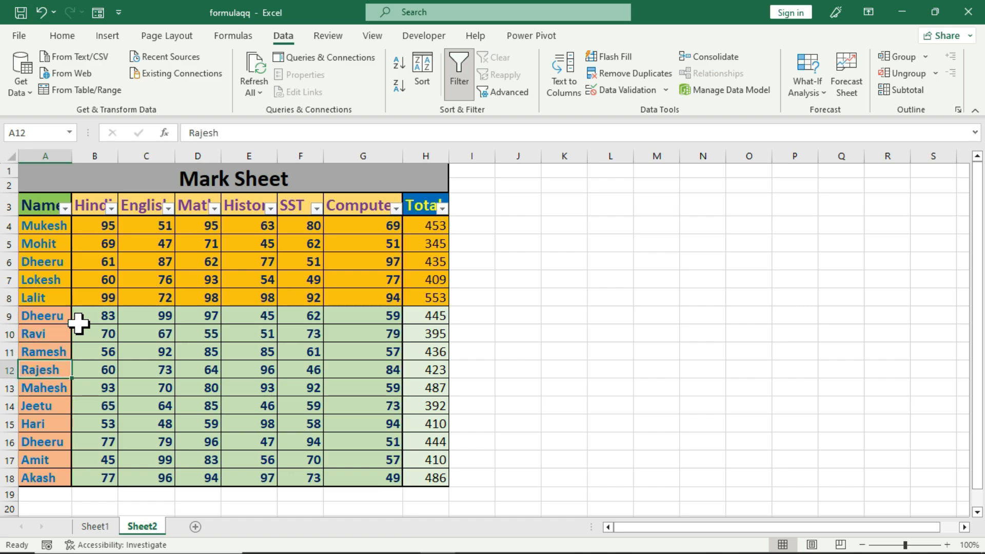
type("dheeru")
key("Return")
Replace the student name in cell A17 with the name used in A15
key("Down")
key("Down")
key("Down")
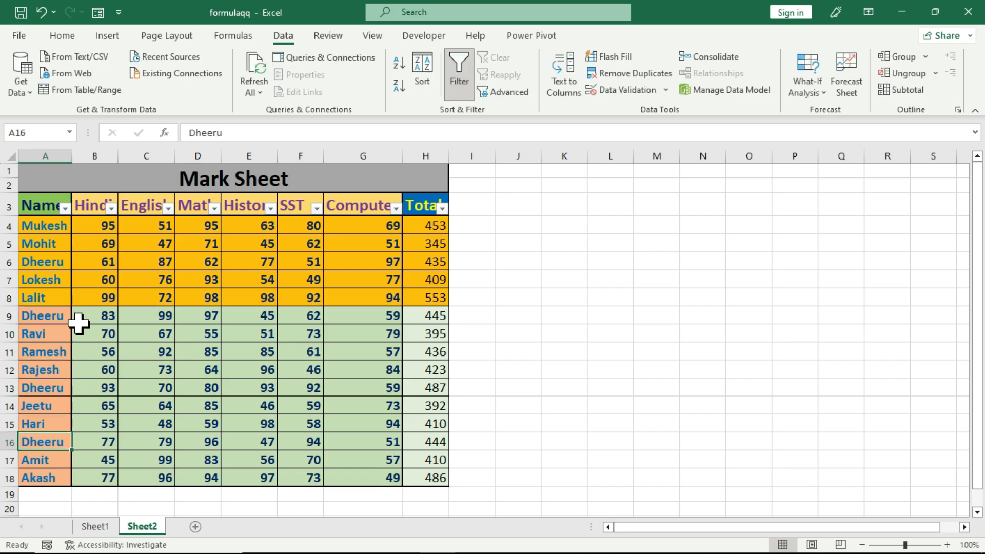
type("hari")
key("Return")
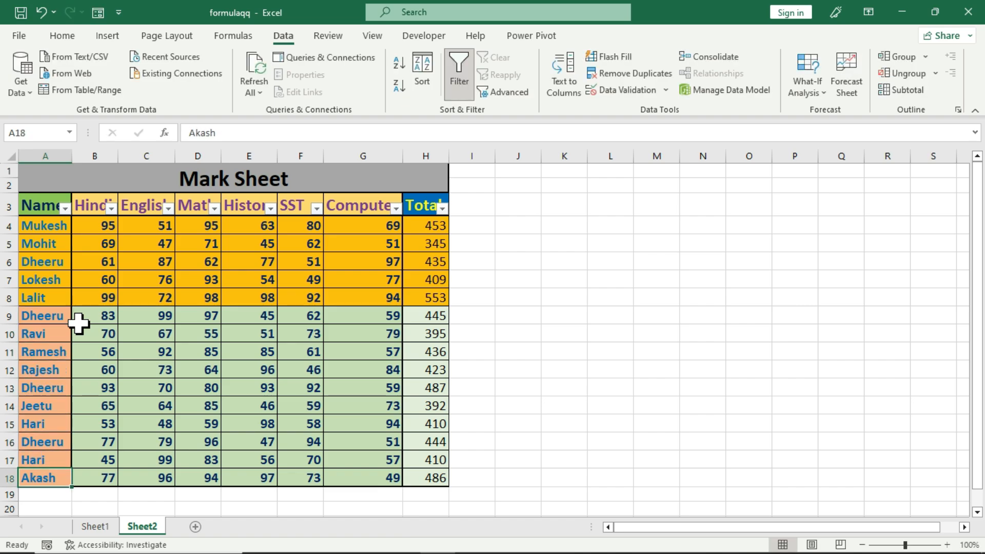
Replace the student name in cell A5 with the name used in A15
key("Up")
key("Up")
key("Up")
key("Up")
key("Up")
key("Up")
key("Up")
key("Up")
key("Up")
key("Up")
key("Up")
key("Up")
key("Up")
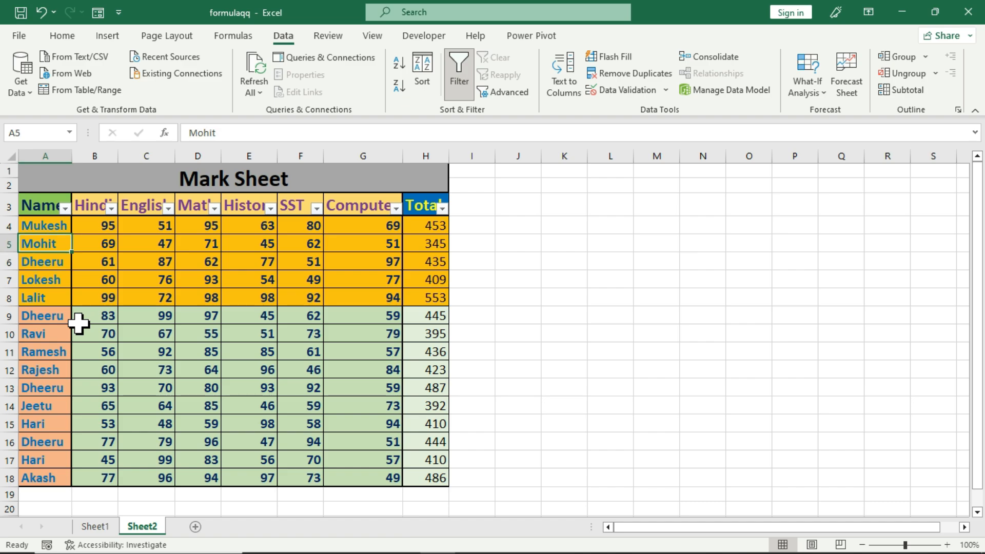
type("hari")
key("Return")
Replace the student name in cell A7 with the name used in A15
key("Up")
key("Up")
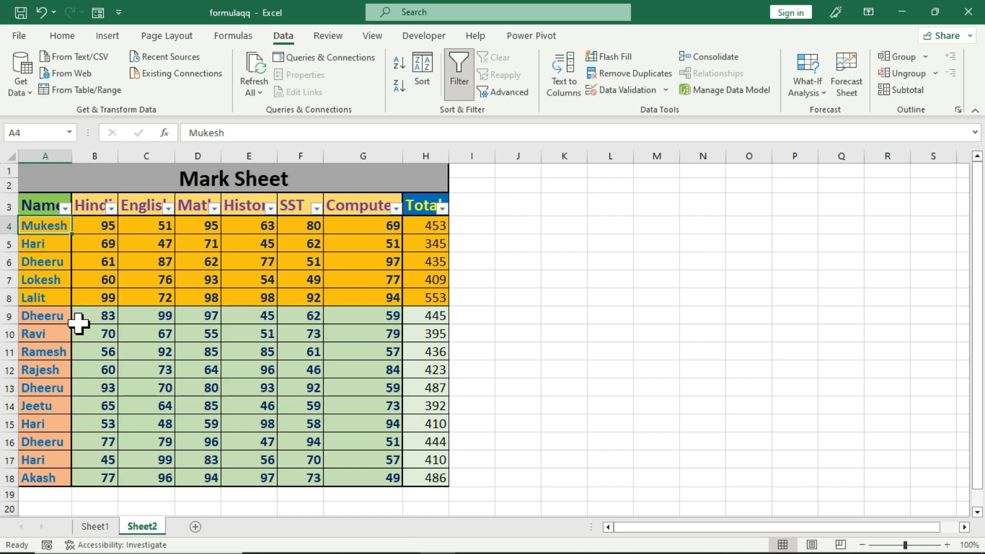
key("Down")
key("Down")
key("Down")
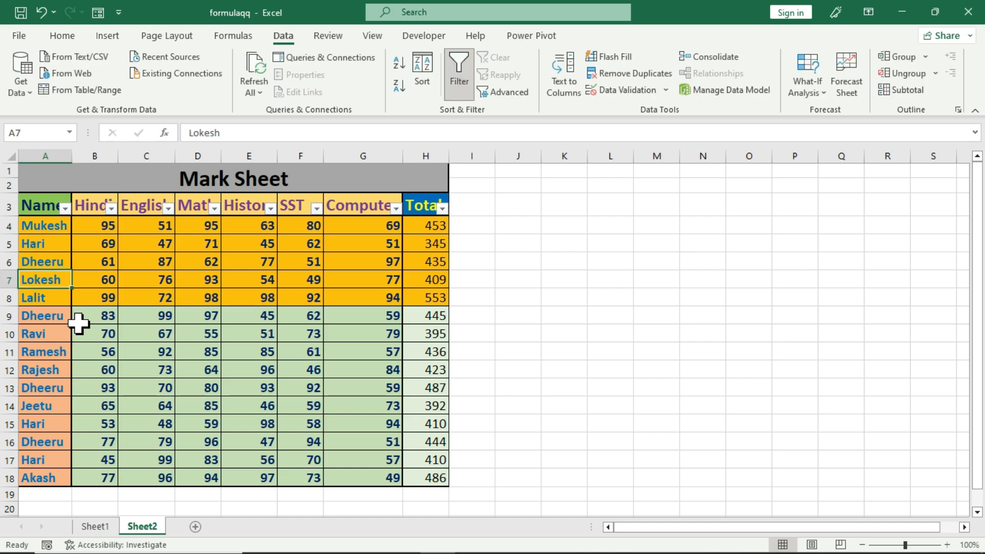
type("hari")
key("Return")
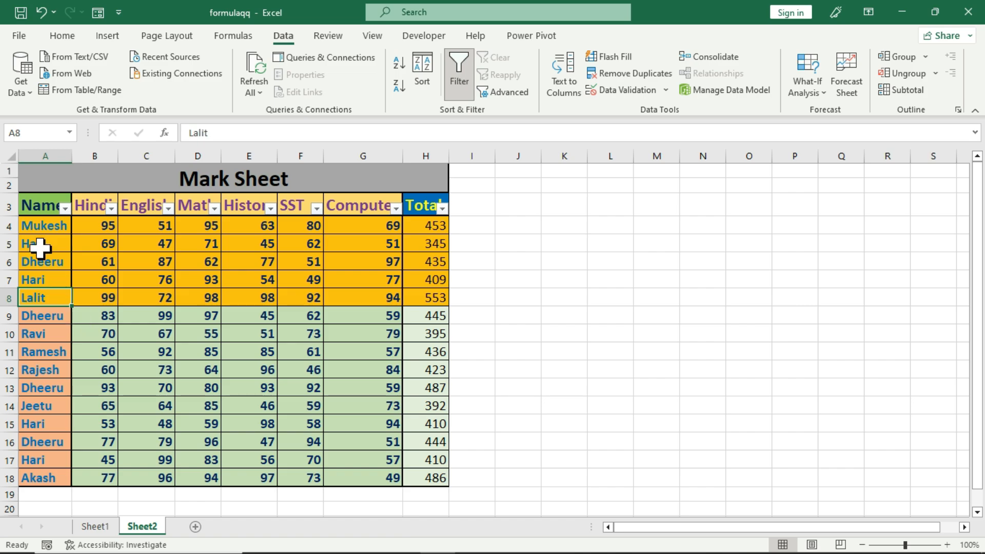
Filter the Name column to show only the records of the student named in cell A15
left_click(65, 208)
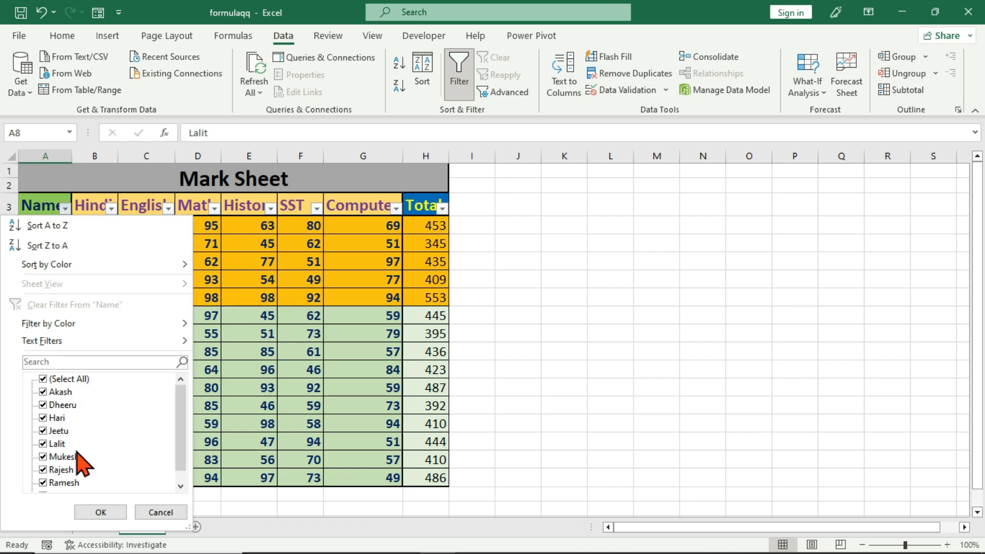
left_click(48, 378)
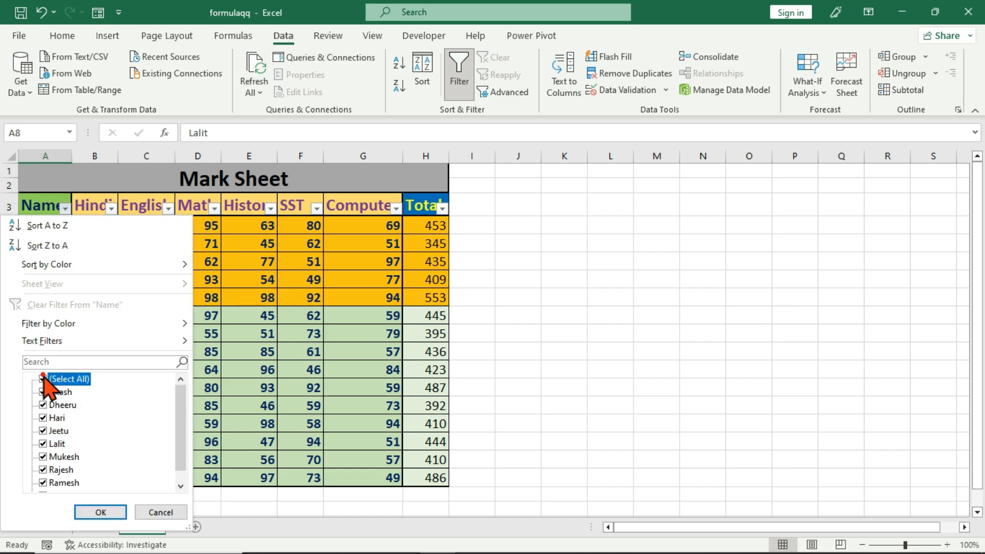
left_click(47, 405)
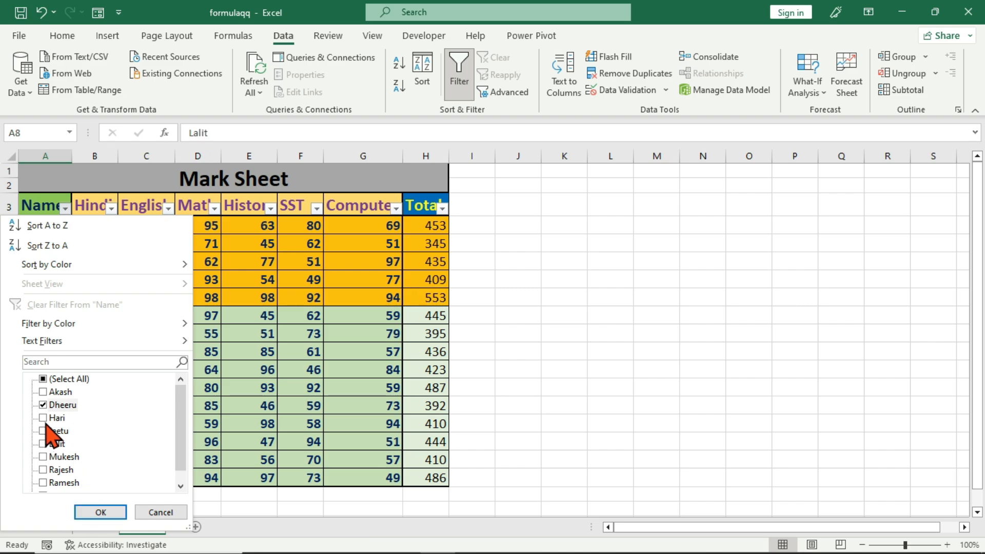
left_click(43, 404)
left_click(43, 418)
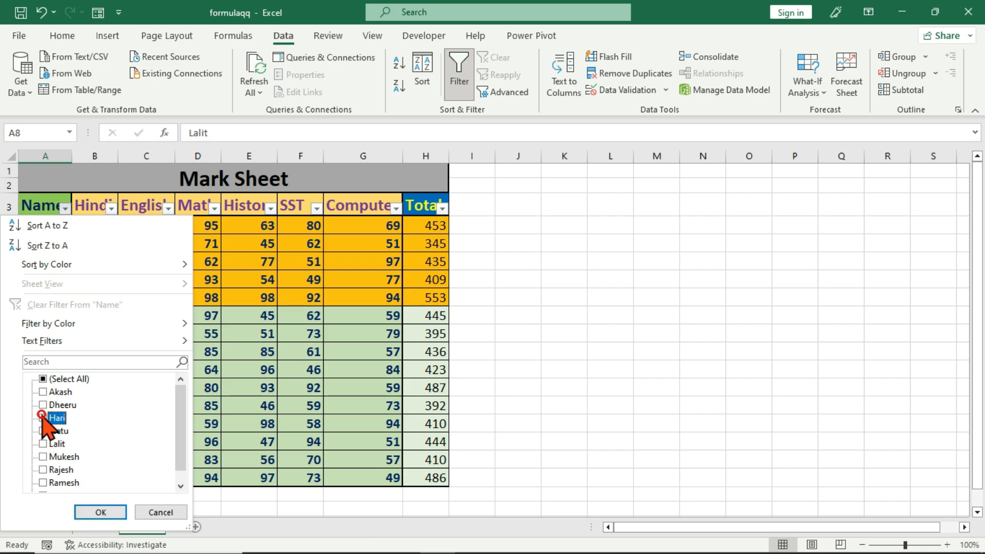
left_click(101, 512)
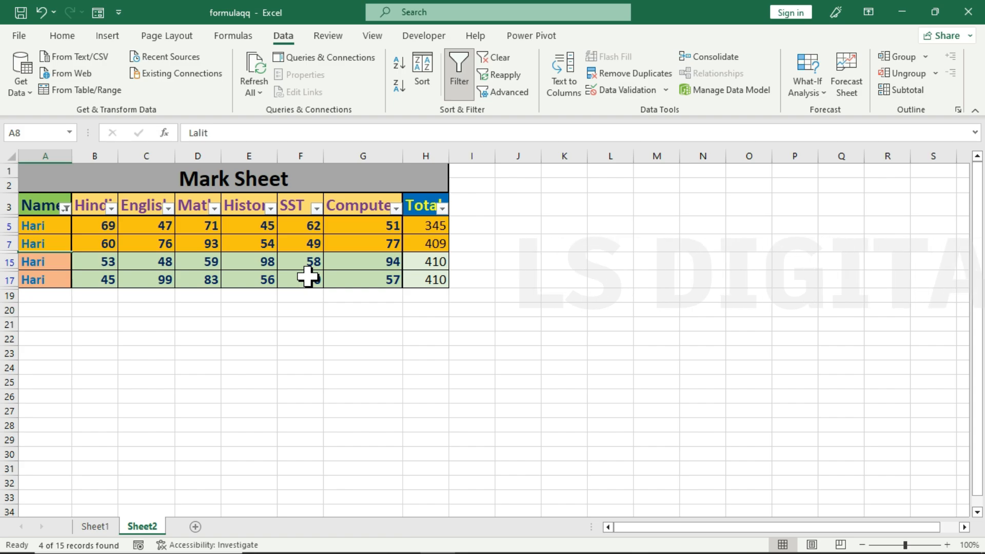
left_click(68, 211)
left_click(67, 212)
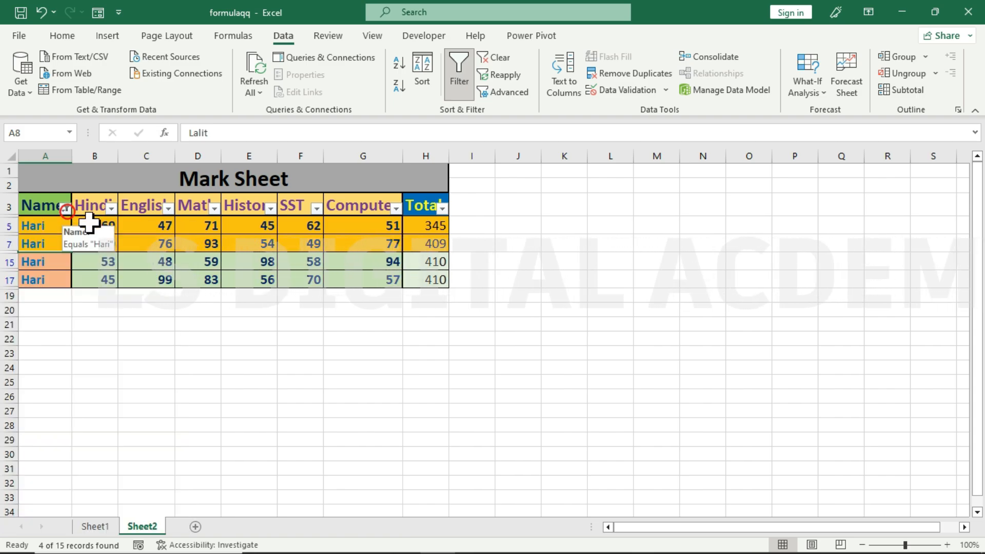
left_click(65, 208)
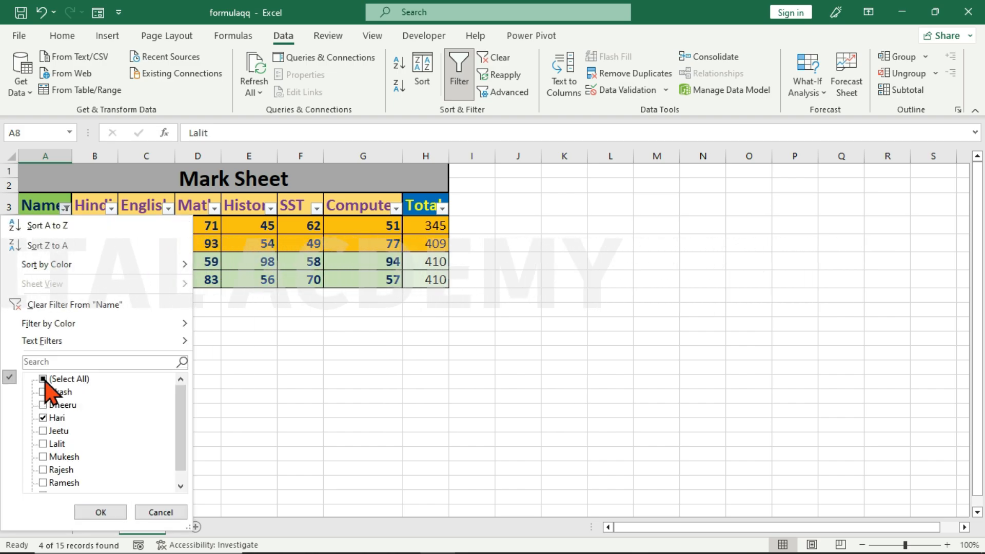
left_click(111, 208)
left_click(111, 209)
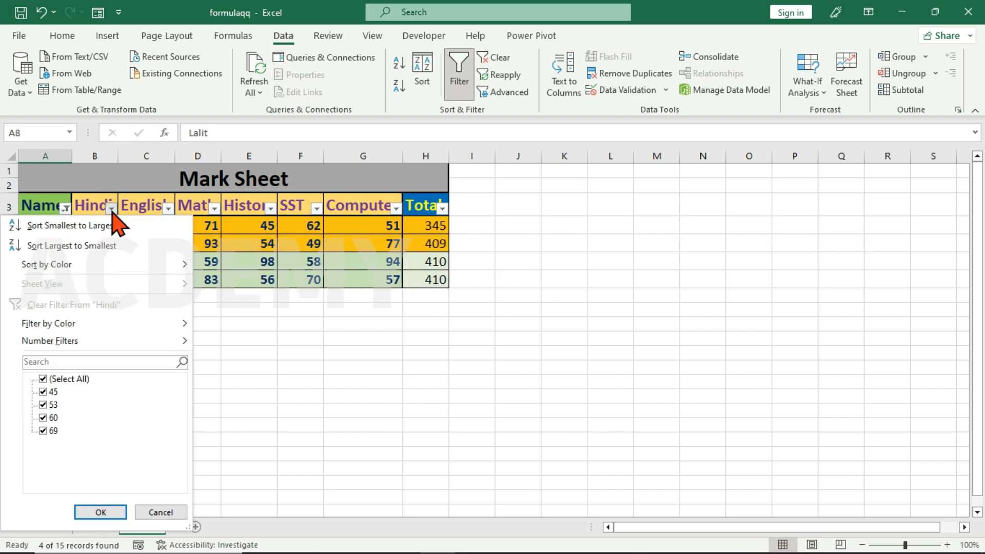
left_click(43, 378)
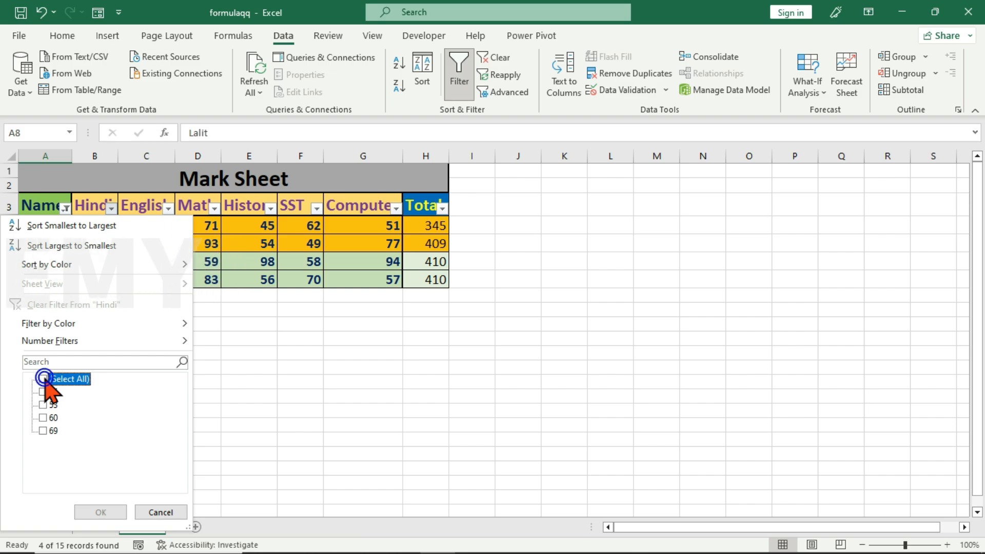
left_click(101, 511)
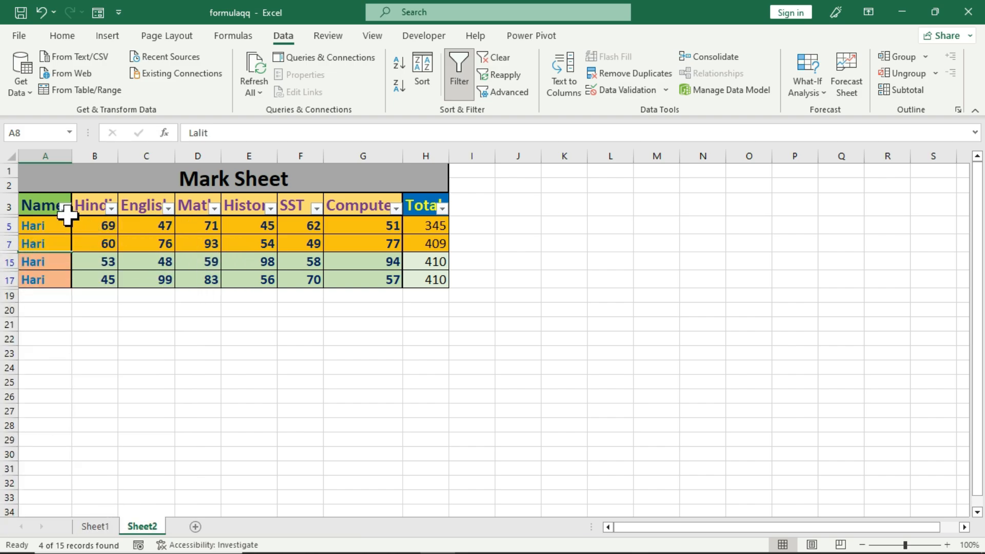
left_click(66, 208)
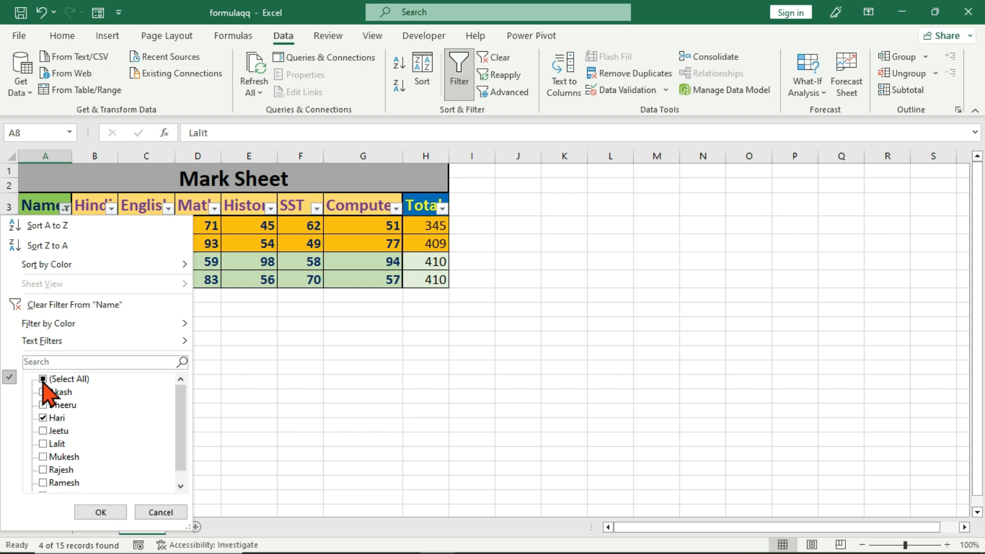
left_click(229, 253)
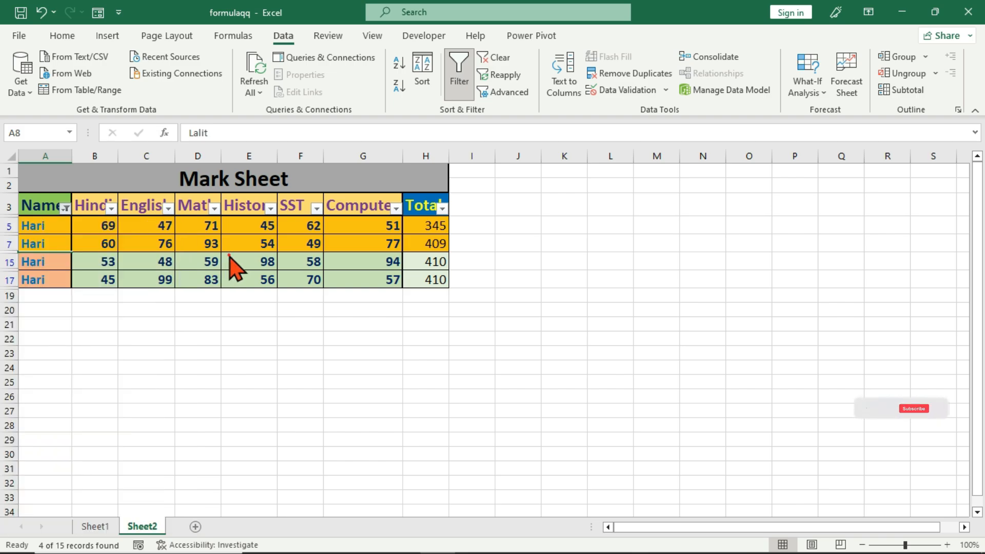
Clear the active name filter from the mark sheet
left_click(510, 64)
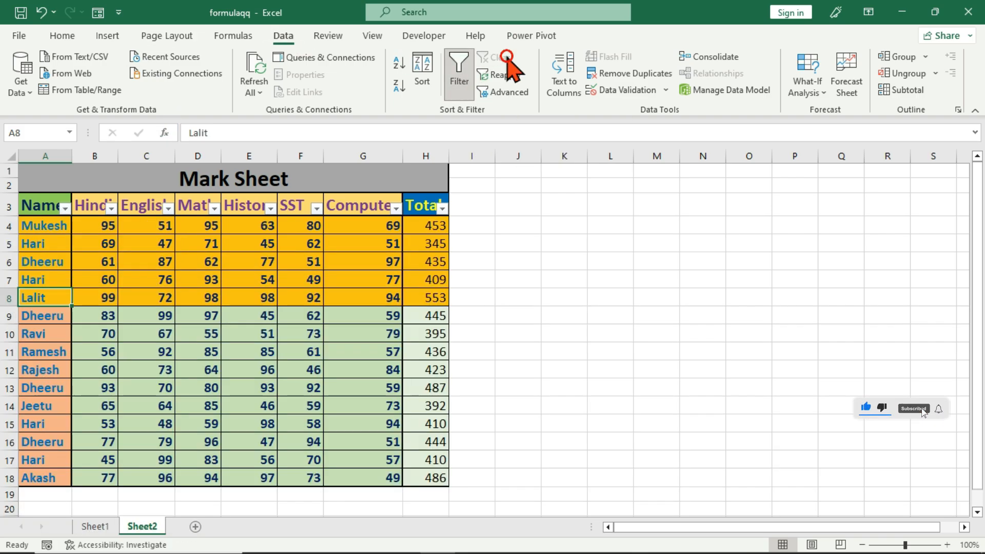
left_click(65, 208)
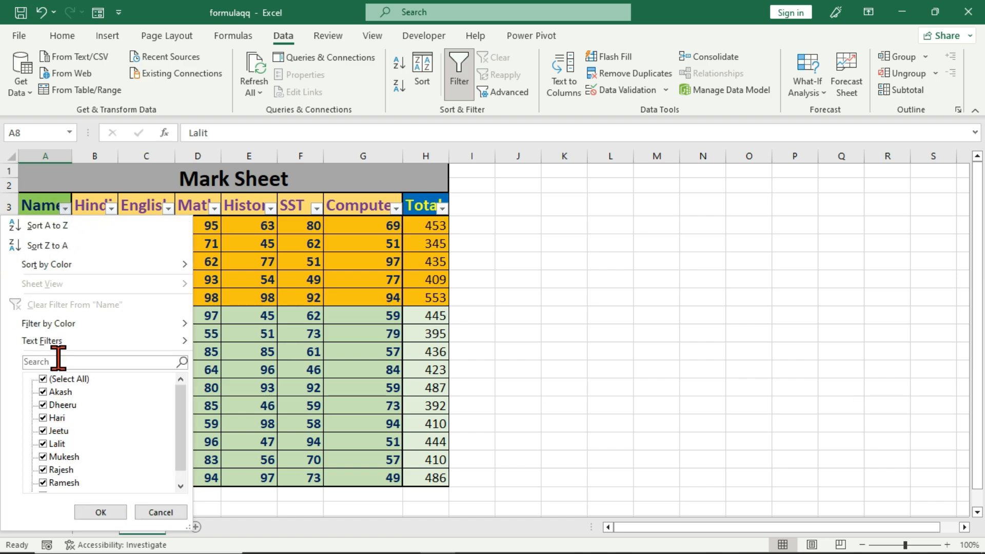
left_click(162, 512)
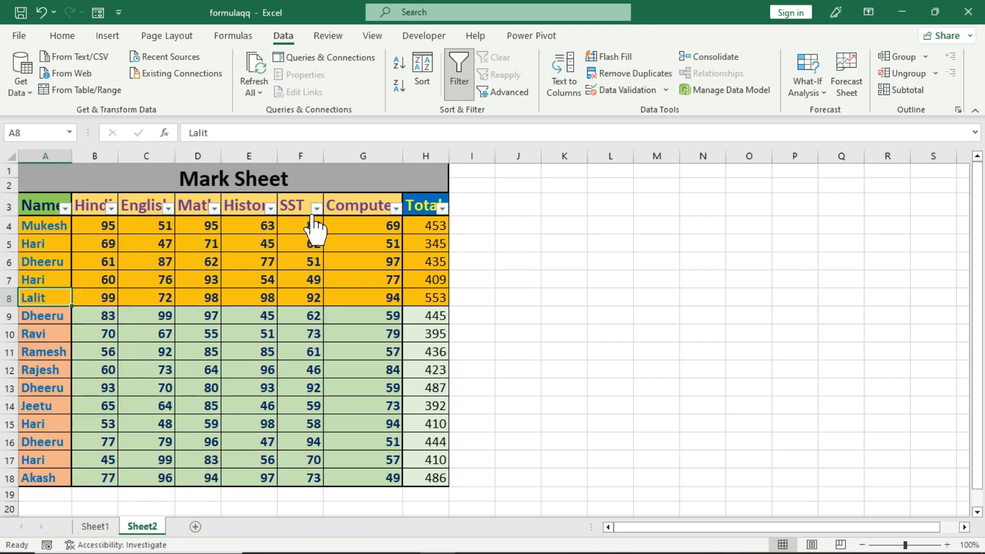
Filter the History column to show only records with a mark of 56
left_click(270, 209)
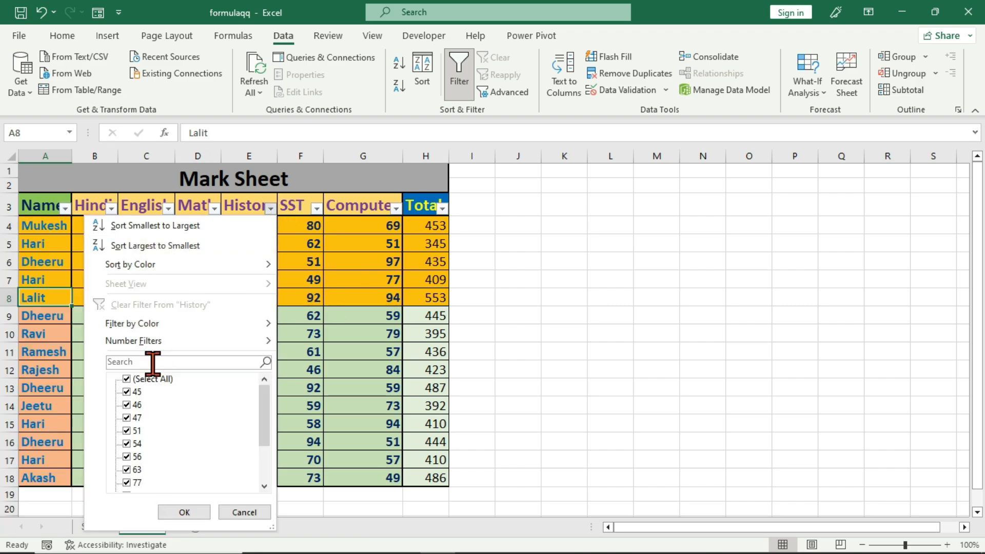
left_click(127, 380)
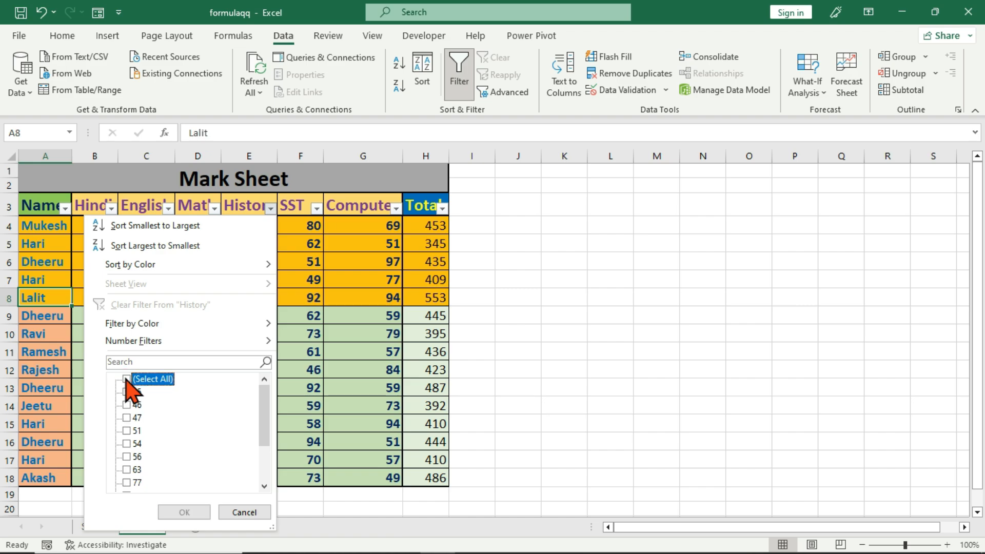
left_click(126, 456)
left_click(184, 512)
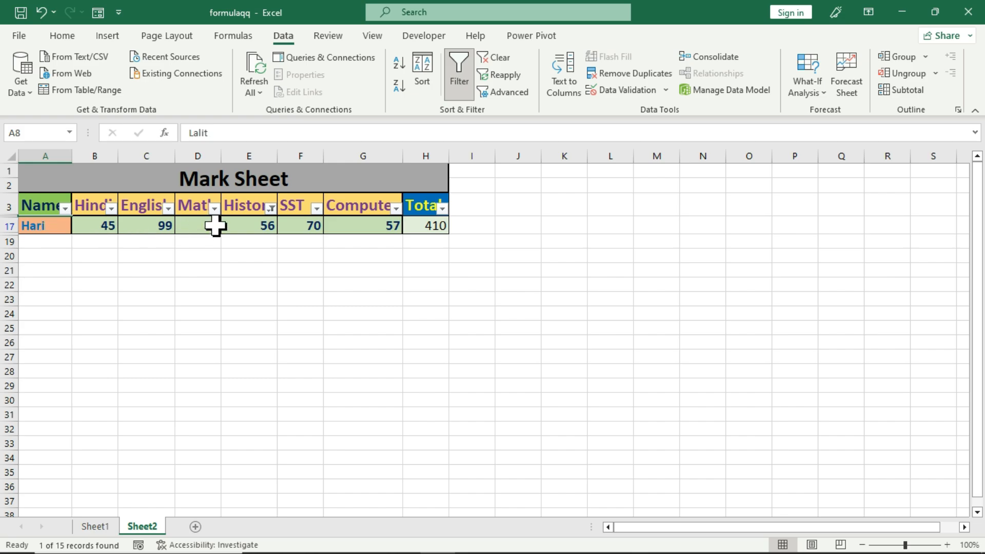
Change the History filter to show only records with a mark of 97
left_click(270, 207)
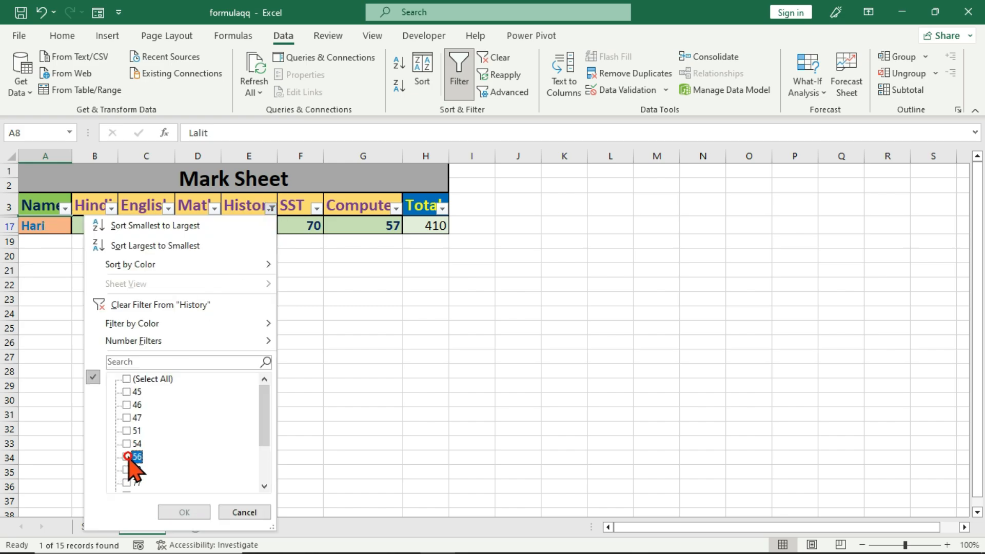
scroll(175, 441, "down", 2)
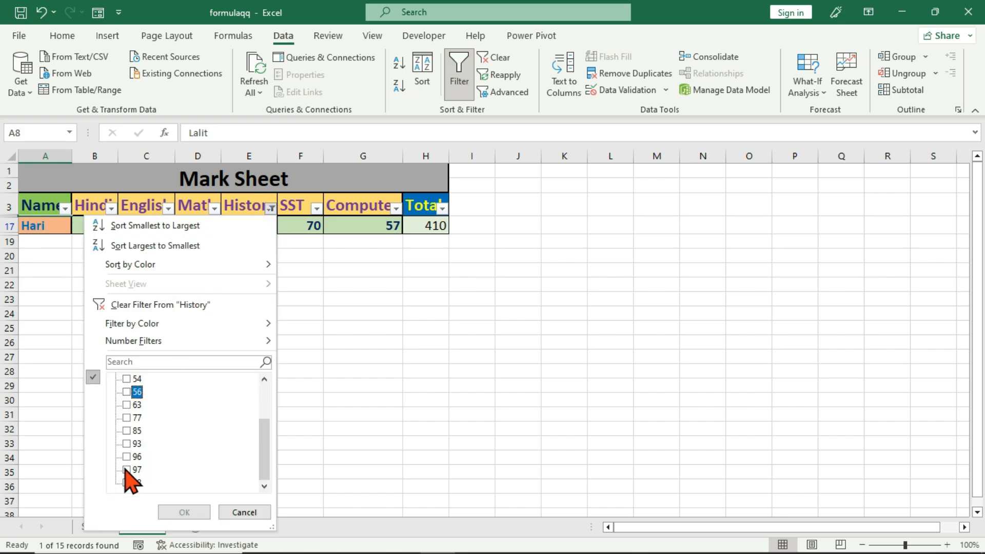
left_click(125, 470)
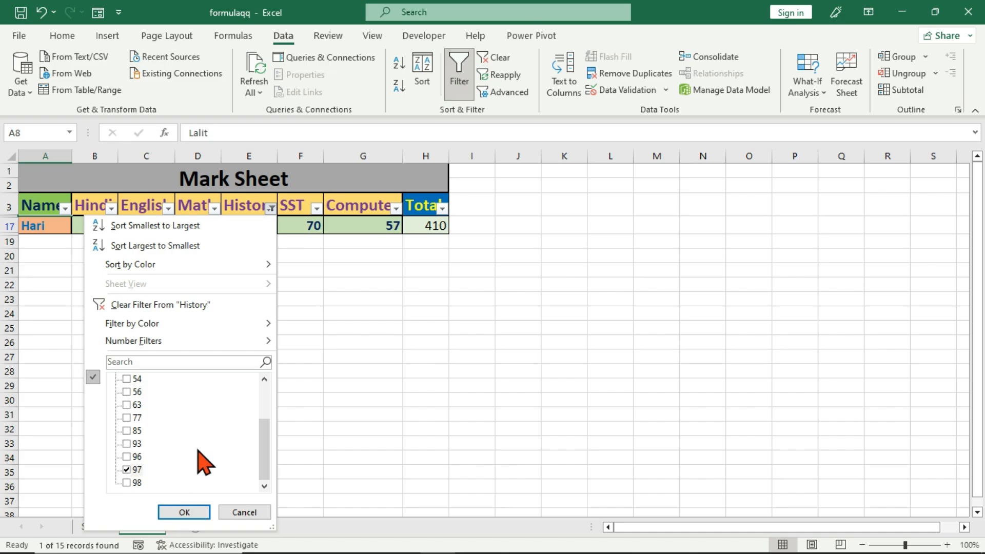
left_click(184, 511)
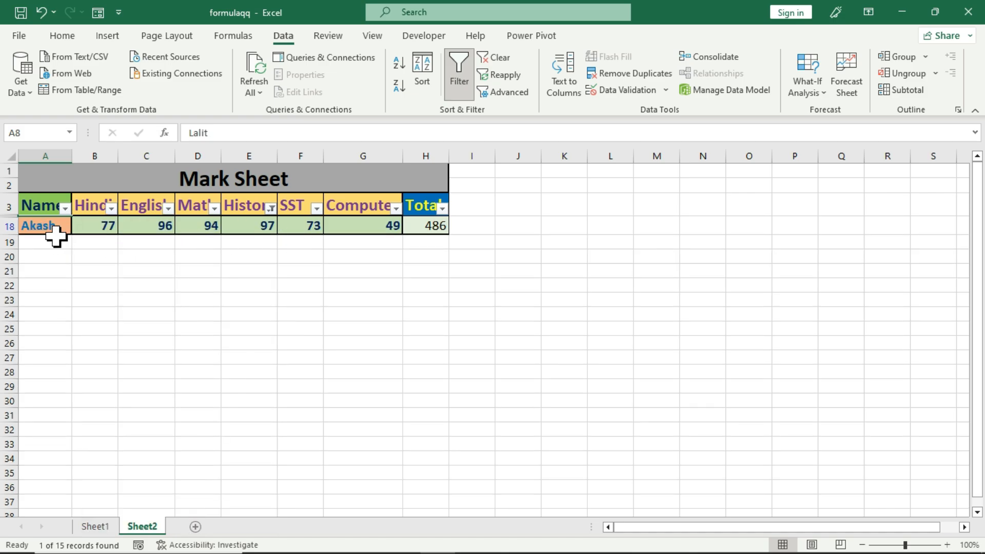
Reselect all marks in the History filter to show every record
left_click(270, 207)
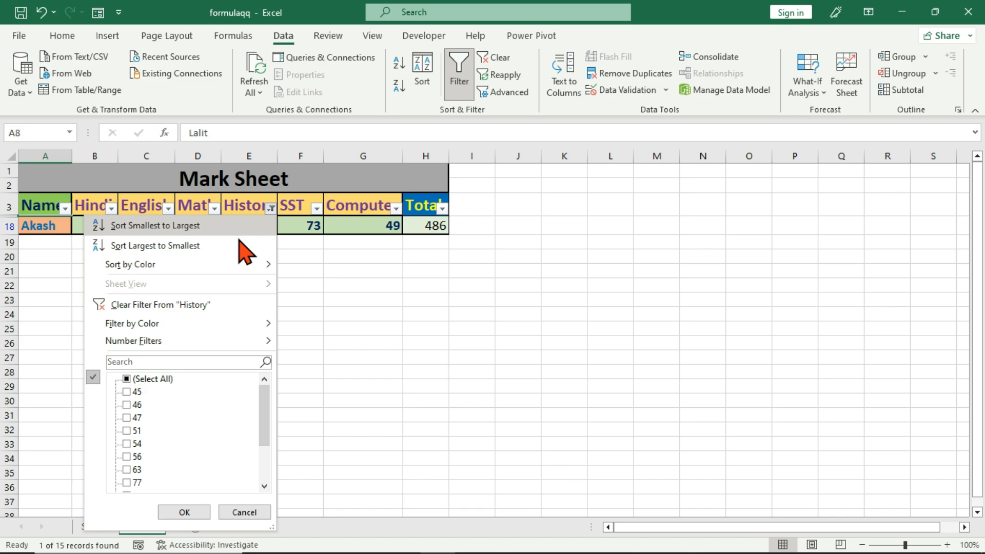
left_click(126, 379)
left_click(184, 512)
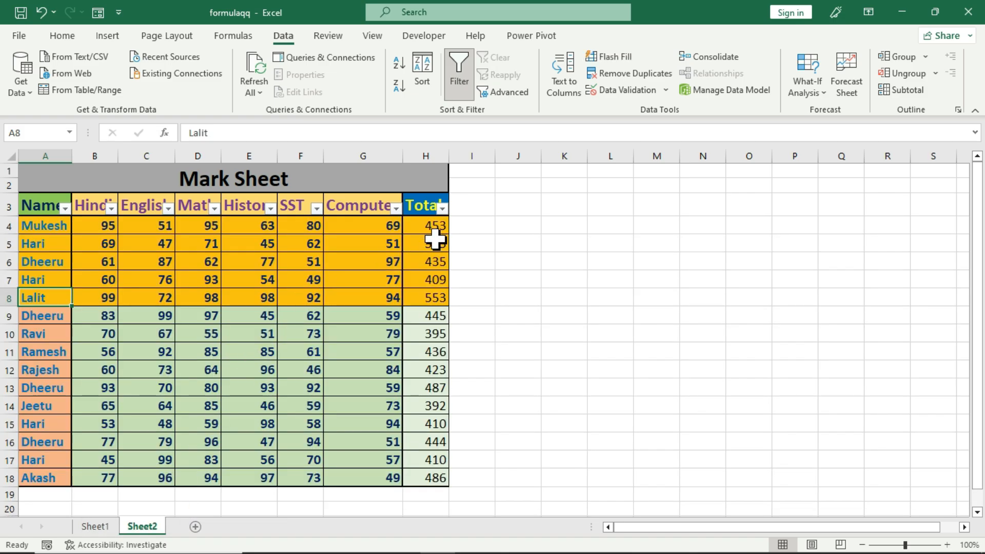
Filter the Total column to show only records with a total of 435
left_click(442, 207)
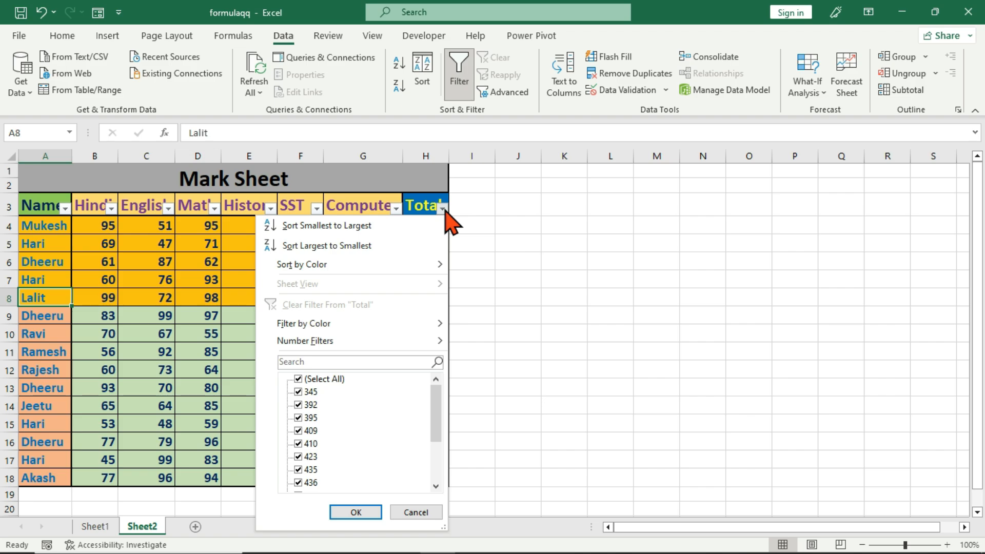
left_click(297, 379)
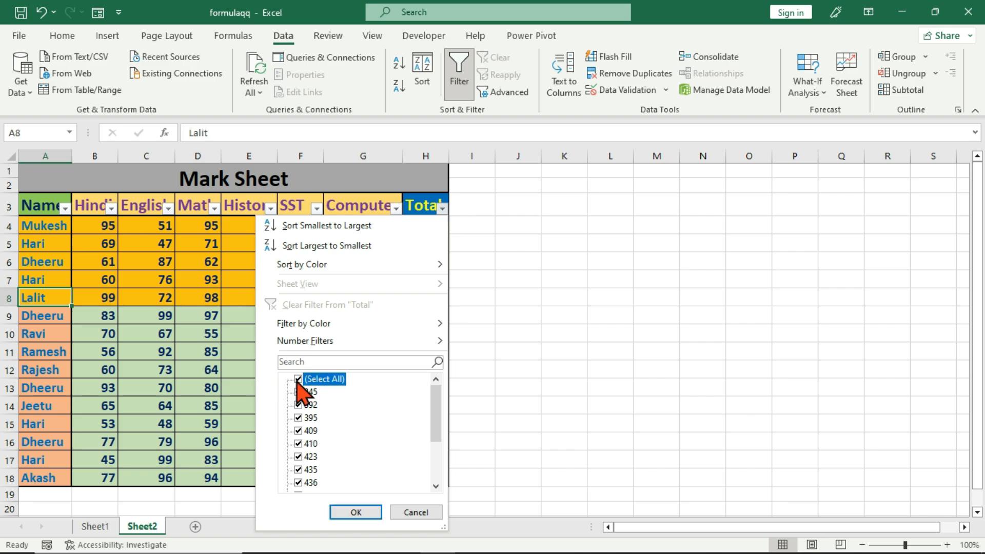
left_click(297, 469)
left_click(346, 512)
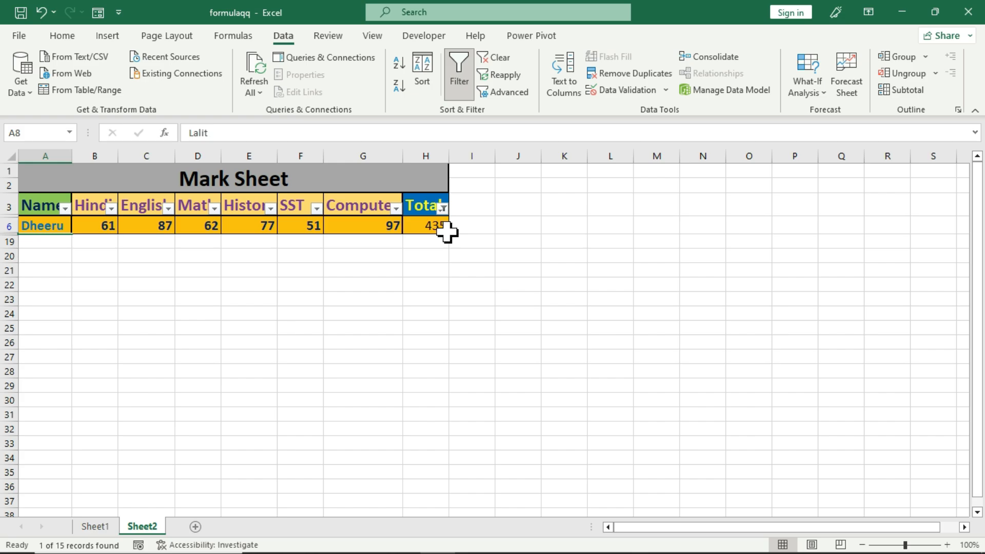
Reselect all values in the Total filter to show every record
left_click(443, 208)
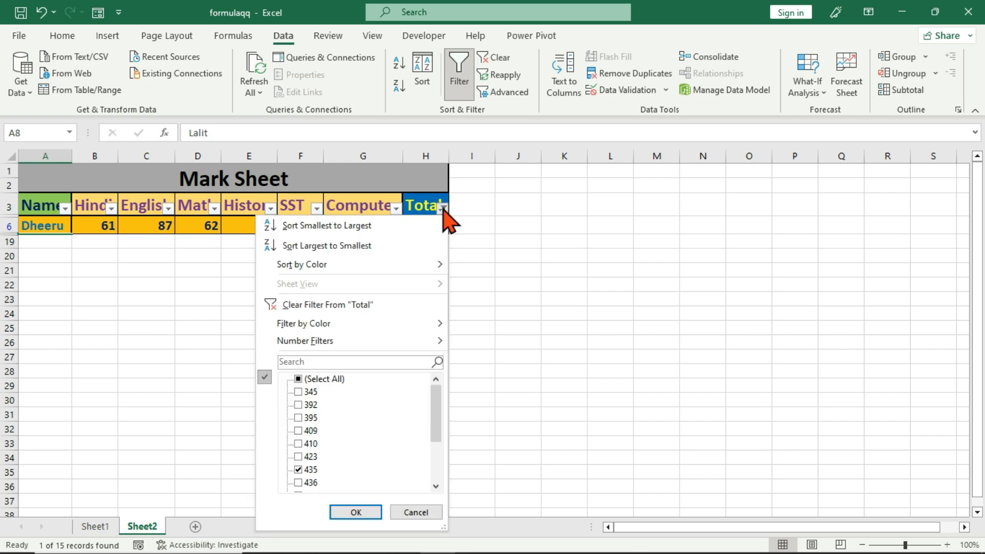
left_click(298, 380)
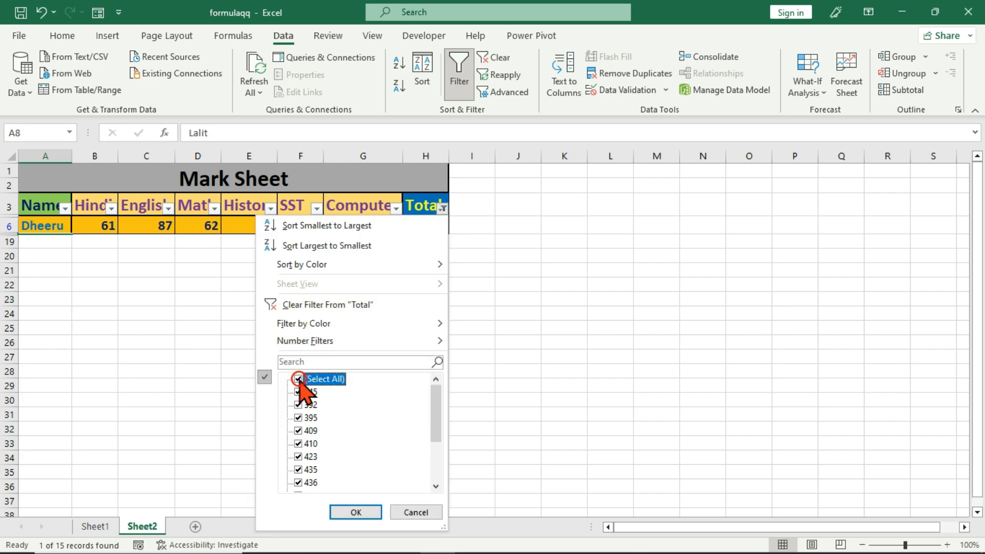
left_click(354, 512)
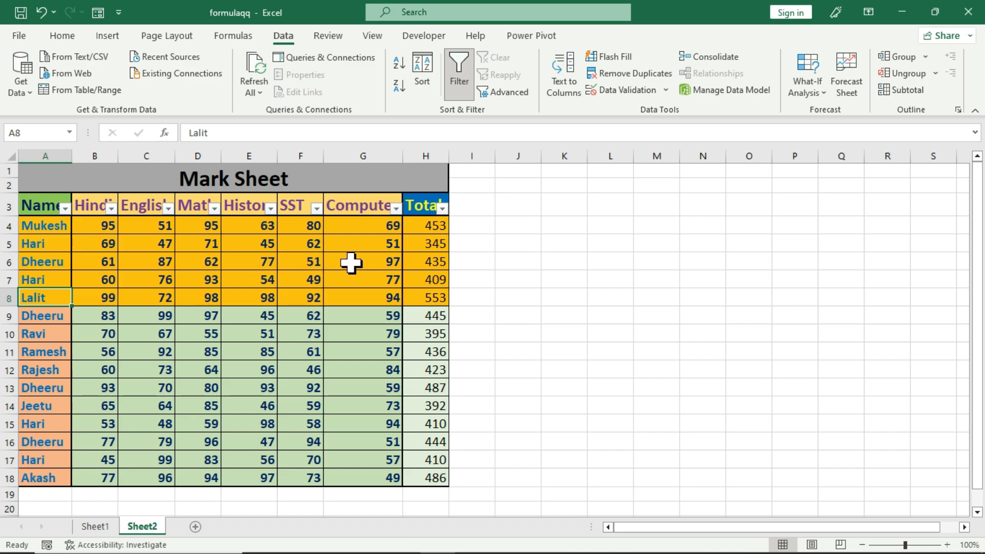
Filter the Name column to show only the record of the student named in cell A14
left_click(65, 209)
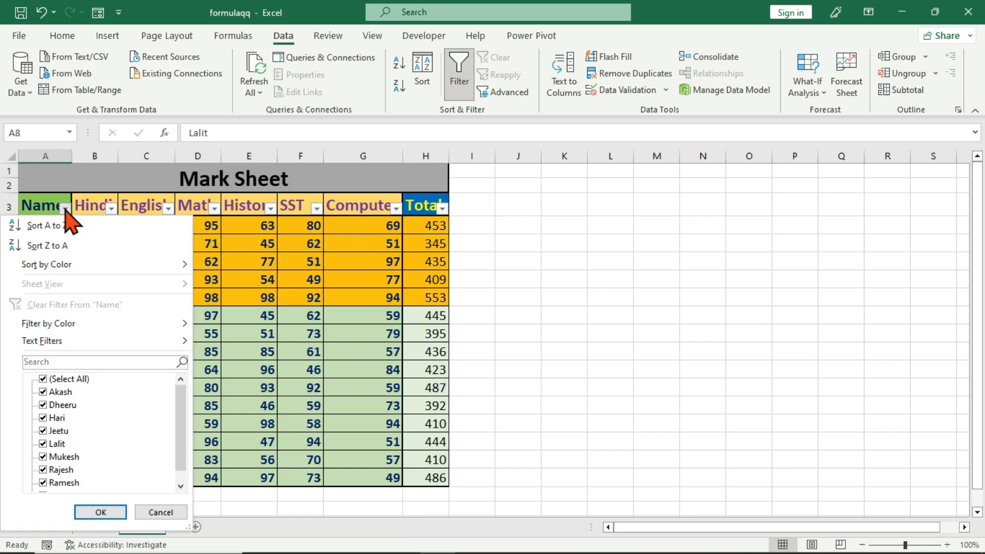
left_click(43, 379)
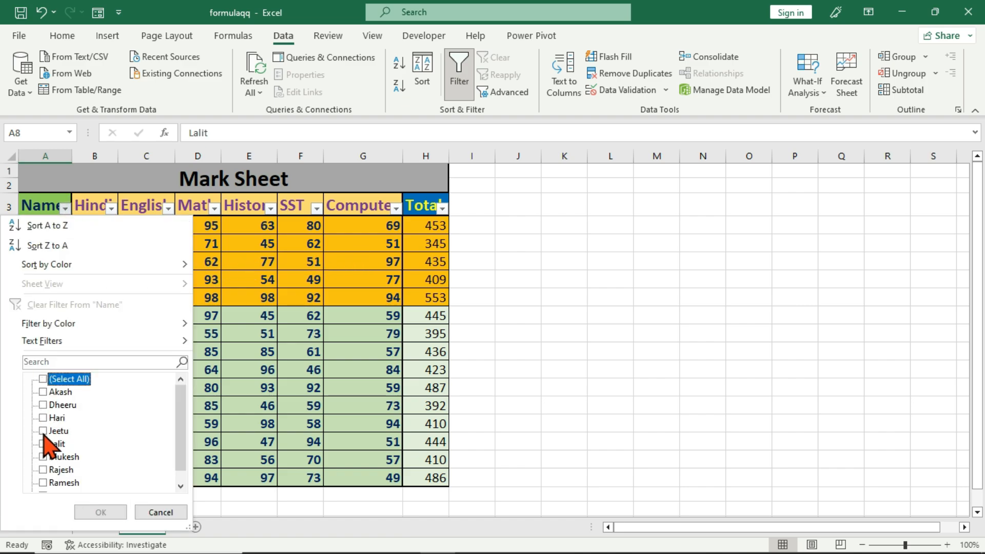
left_click(43, 431)
left_click(99, 511)
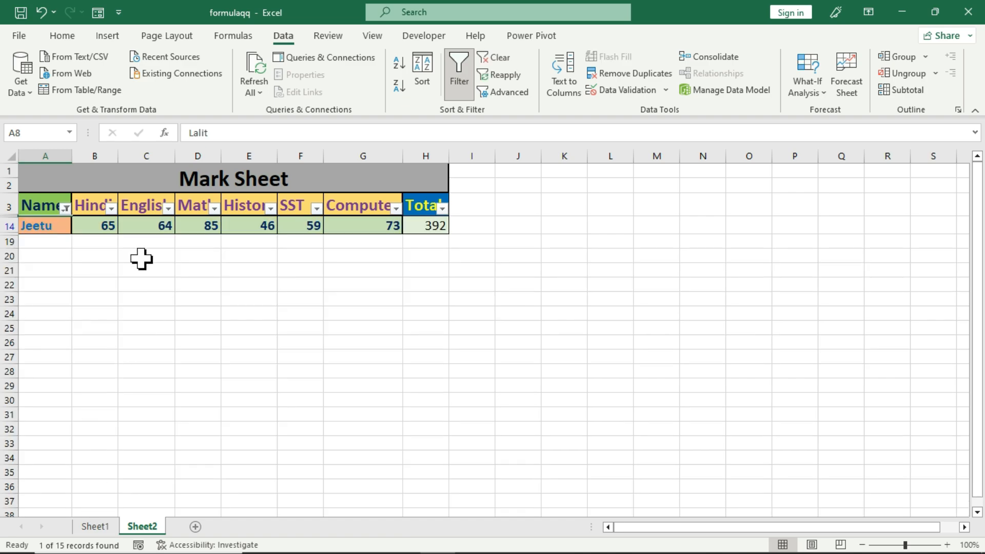
left_click(111, 209)
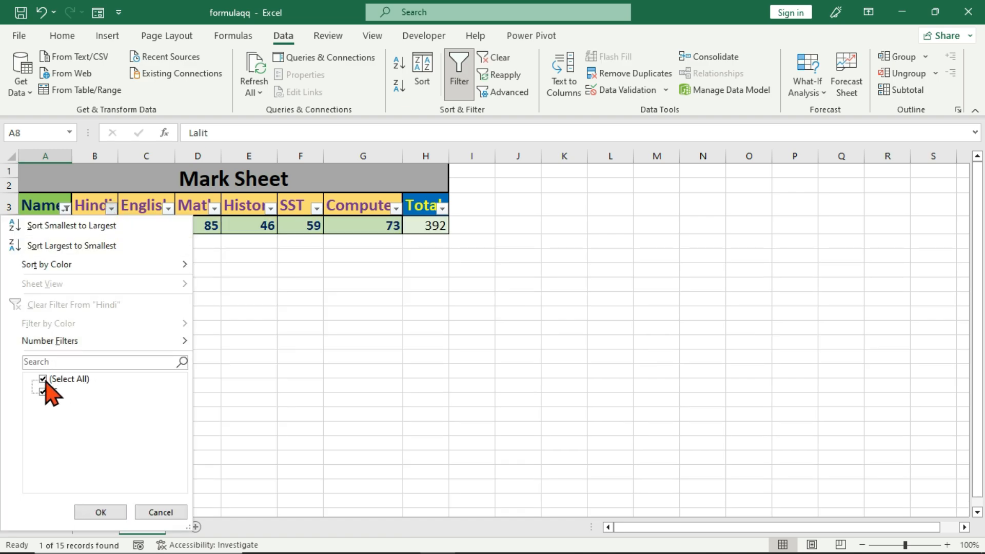
left_click(157, 509)
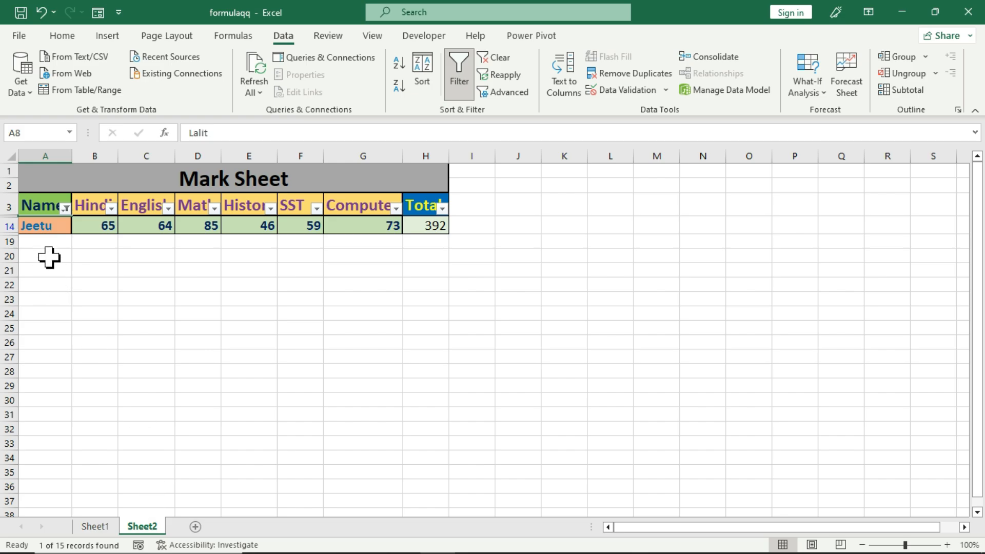
Clear the Name filter on the mark sheet and turn off filtering for its header row
left_click(67, 209)
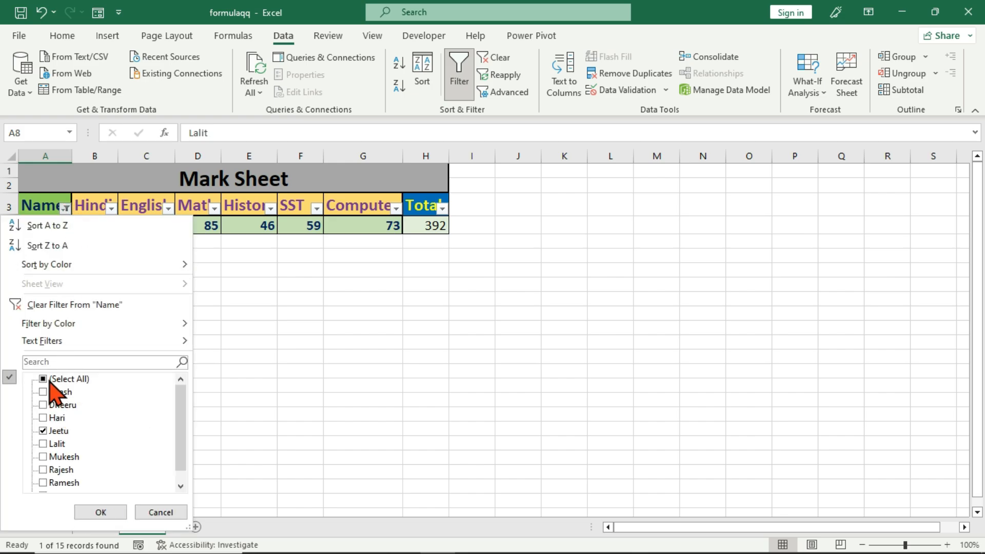
left_click(515, 54)
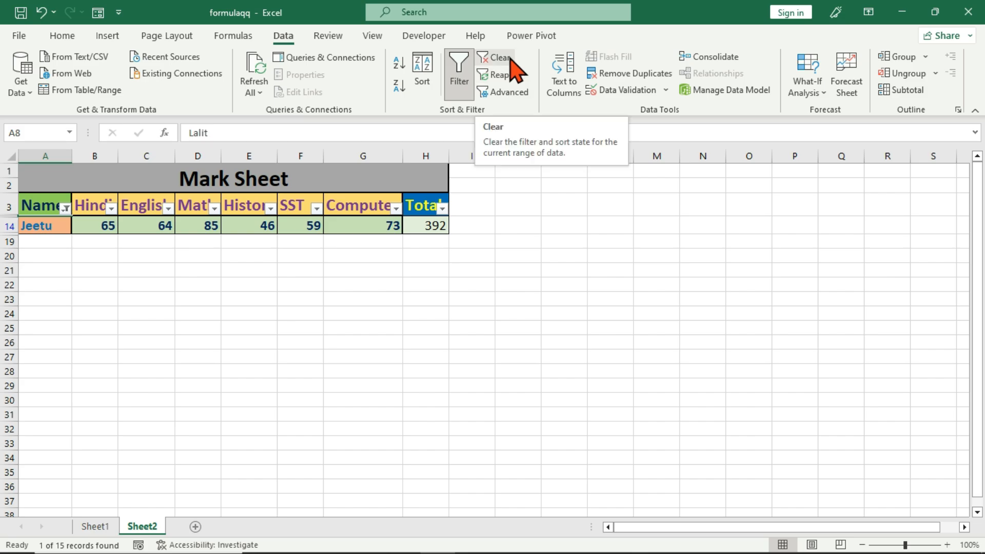
left_click(513, 67)
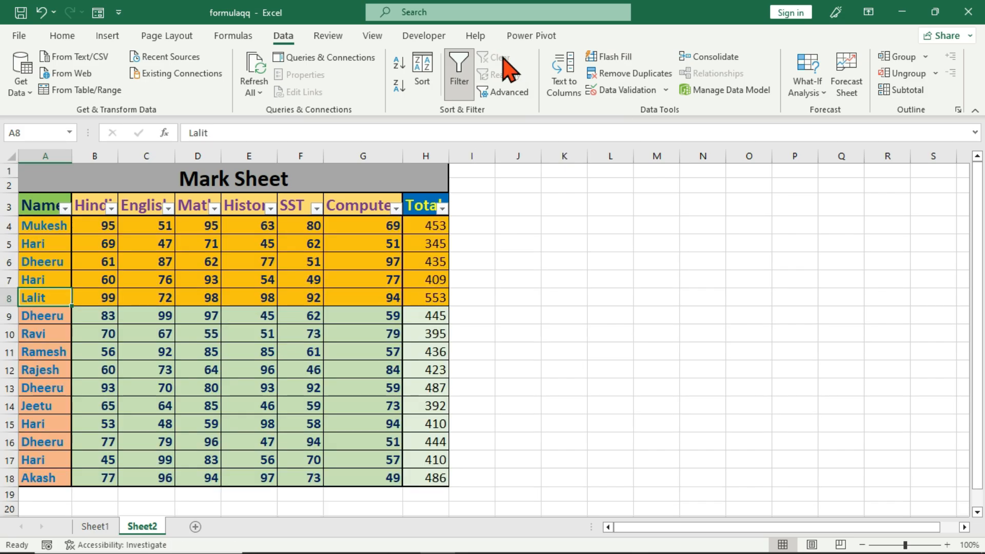
left_click(459, 77)
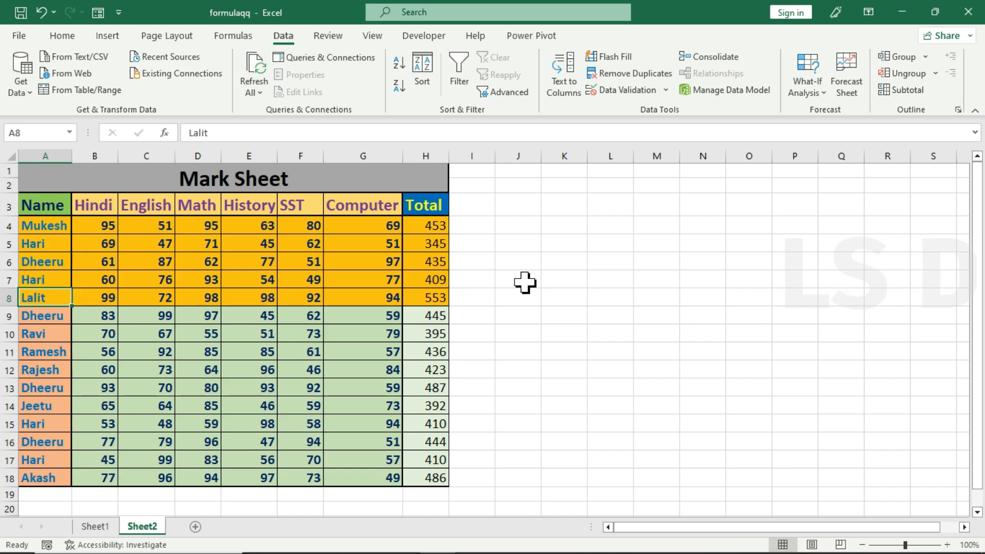
Switch to the item table on Sheet1, insert a new blank worksheet after it, and return to Sheet1
left_click(95, 527)
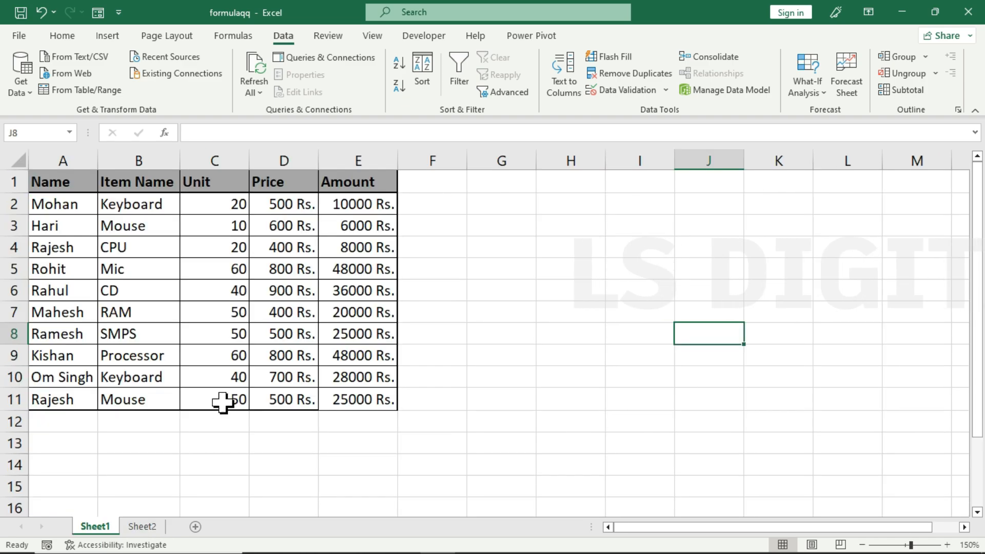
left_click(208, 434)
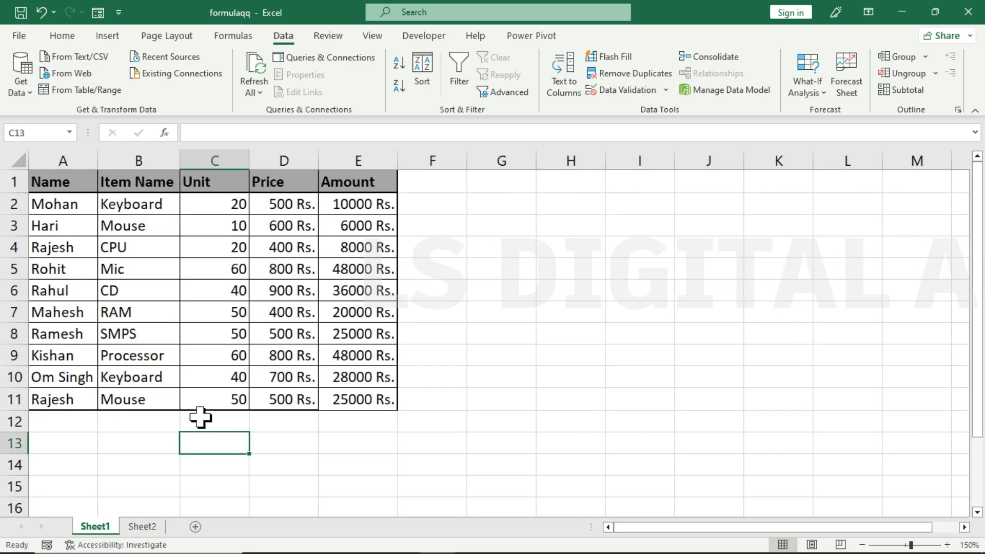
left_click_drag(153, 204, 148, 394)
left_click(148, 441)
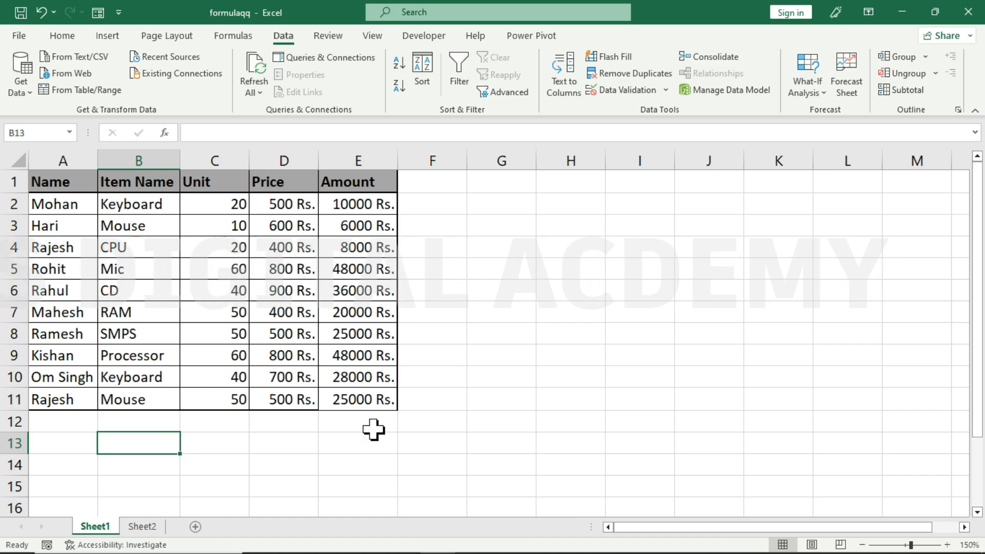
left_click(195, 526)
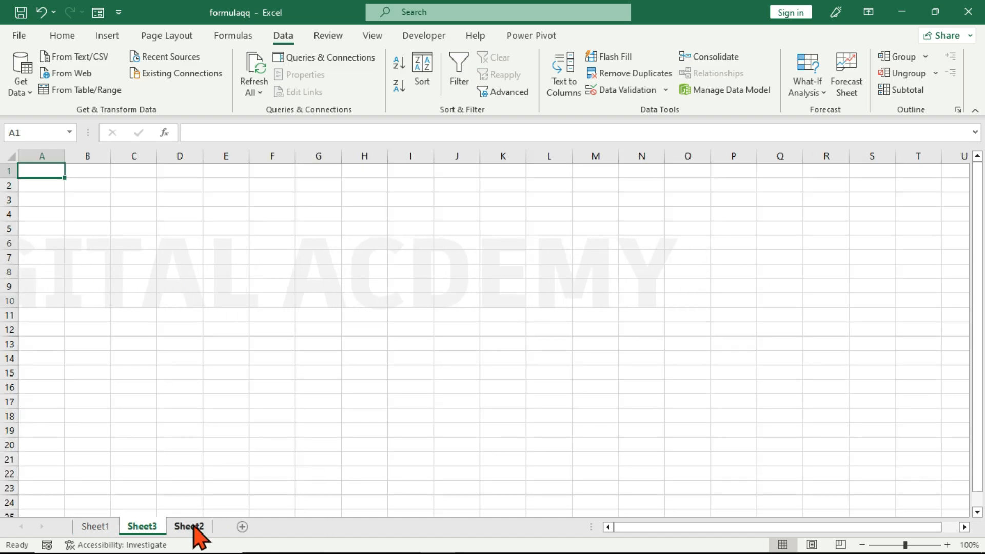
left_click(113, 529)
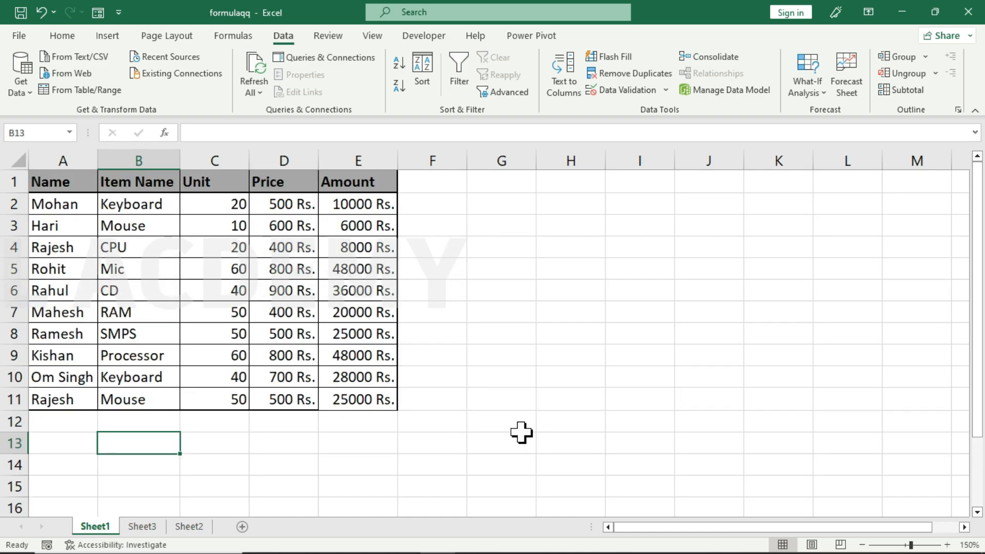
left_click(521, 433)
Copy the header row A1:E1 and paste it starting at cell G1 as criteria headings
left_click(40, 183)
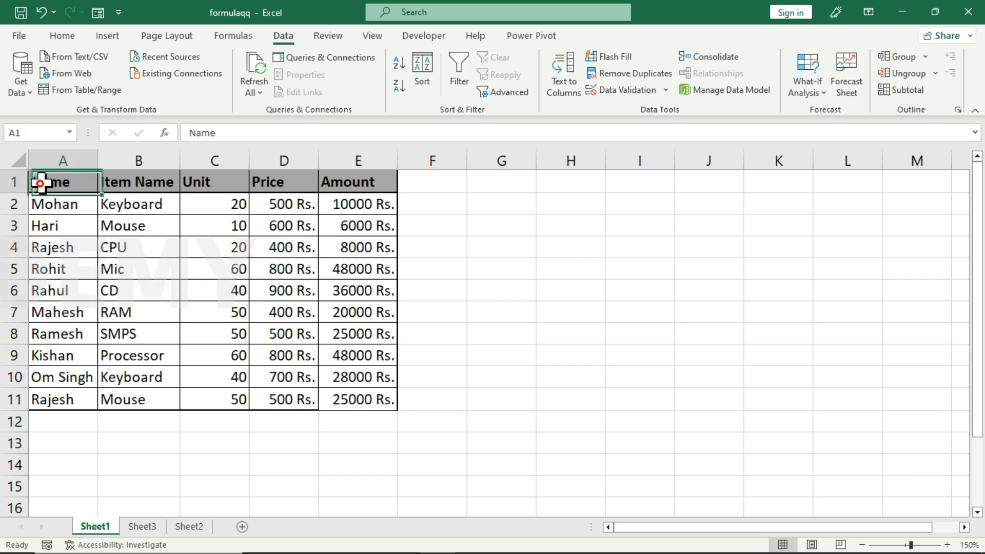
left_click_drag(40, 182, 359, 185)
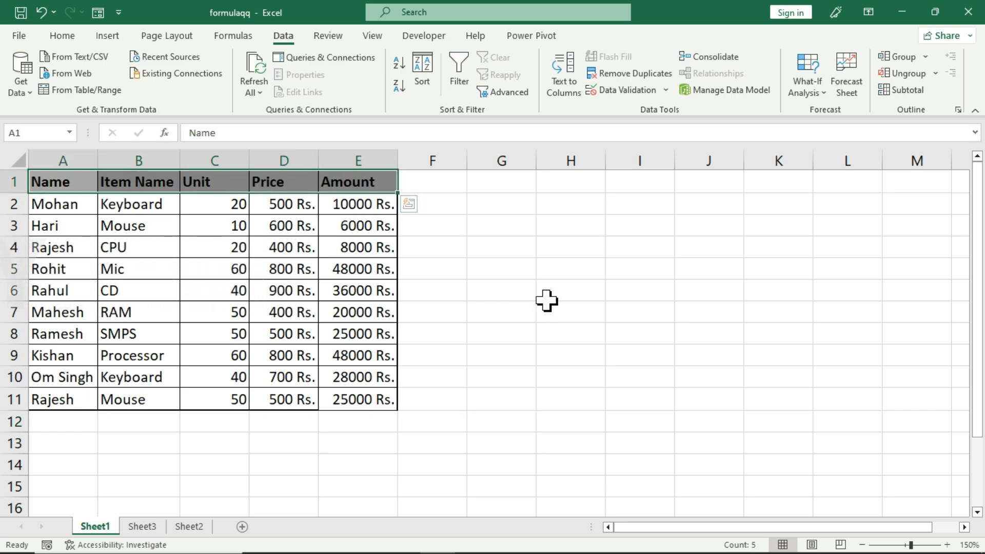
key("ctrl+c")
left_click(513, 181)
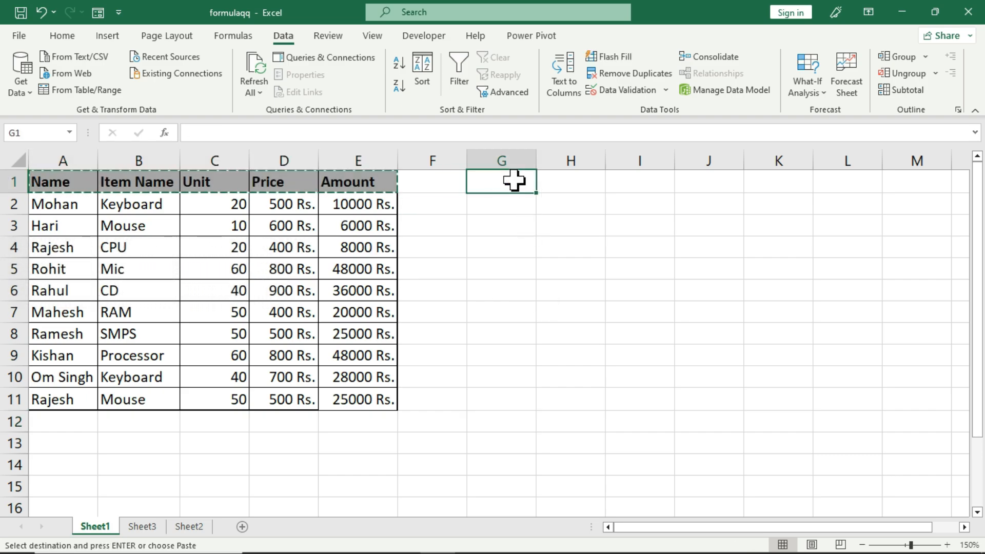
key("ctrl+v")
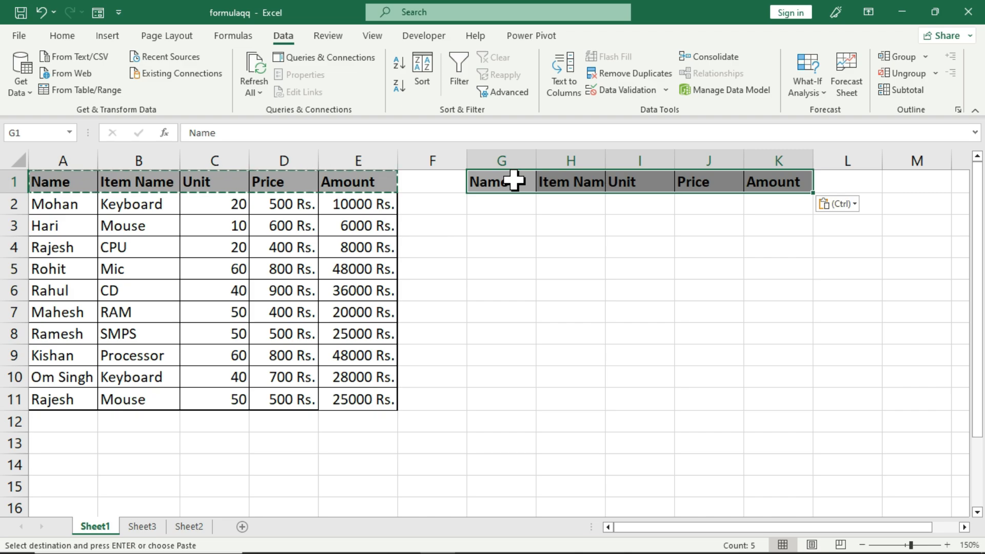
key("Escape")
Auto-fit column H to the width of its Item Name heading
left_click(566, 226)
left_click(571, 183)
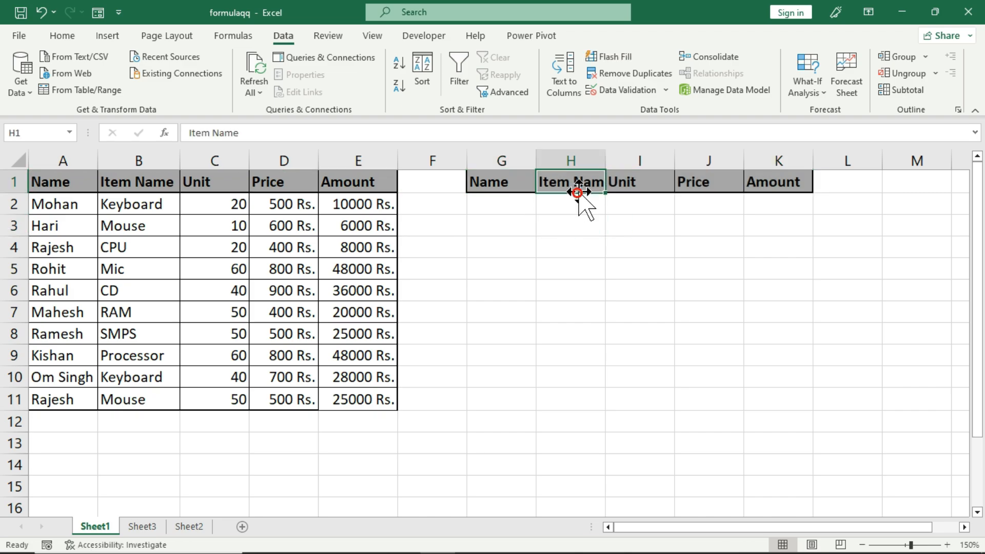
double_click(603, 160)
left_click_drag(72, 177, 348, 184)
left_click(576, 206)
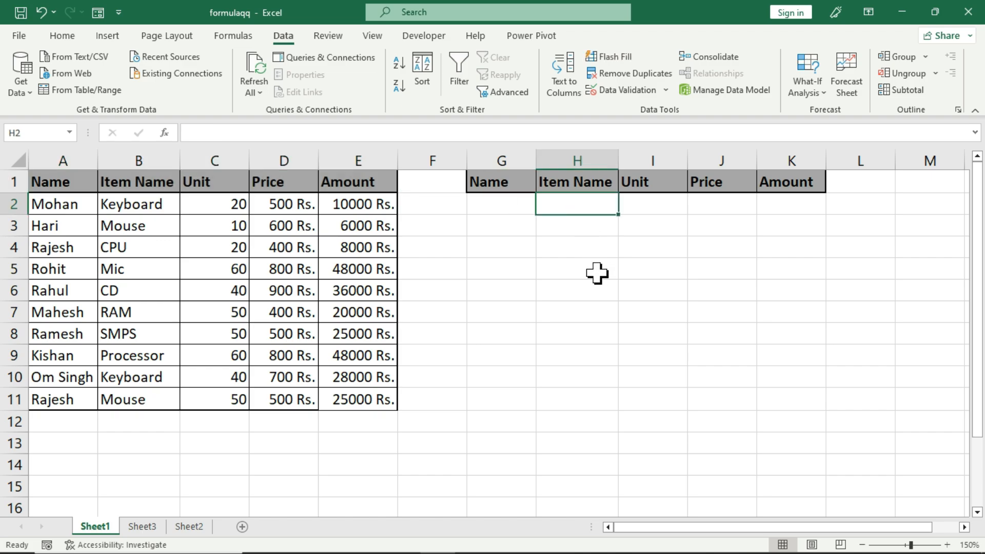
left_click(592, 261)
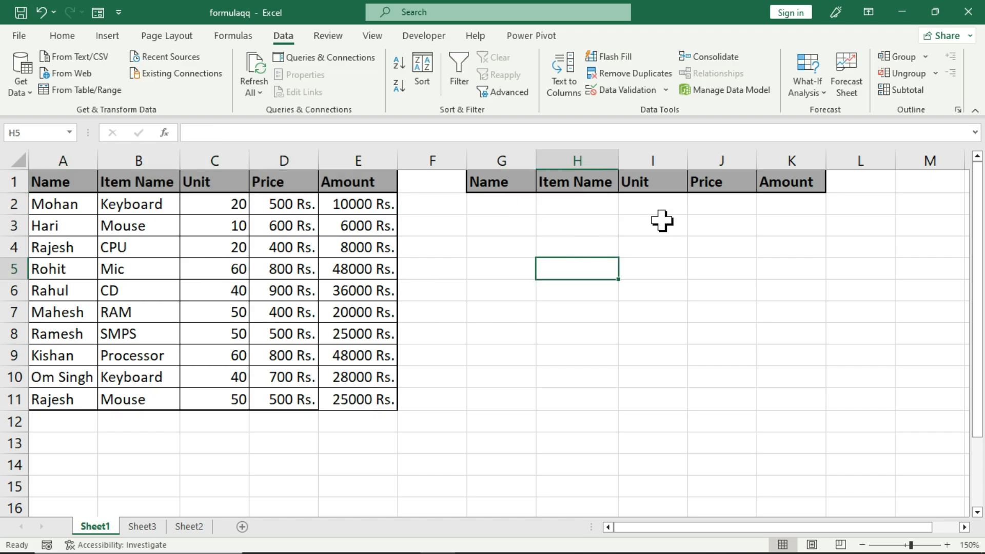
left_click_drag(494, 205, 494, 355)
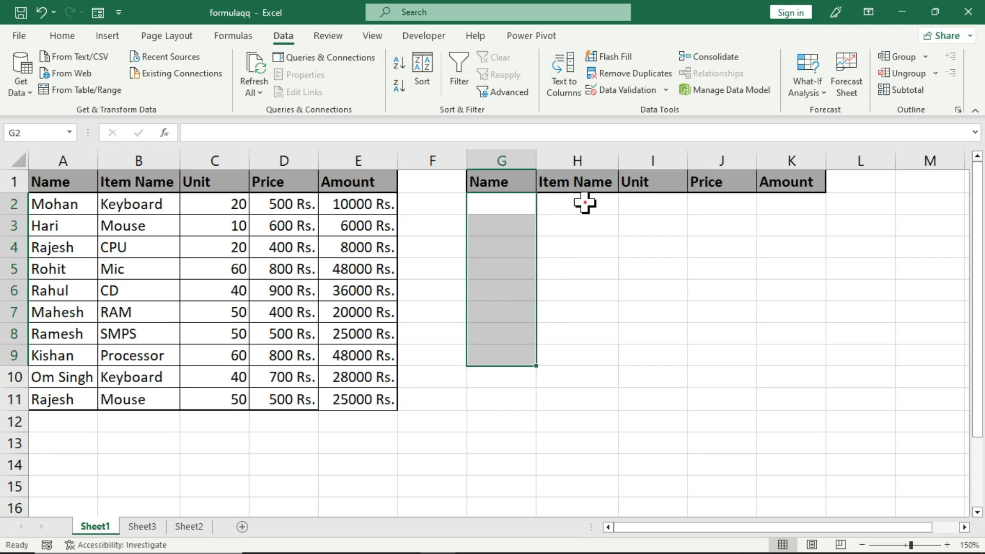
left_click_drag(582, 202, 571, 333)
left_click_drag(634, 203, 652, 302)
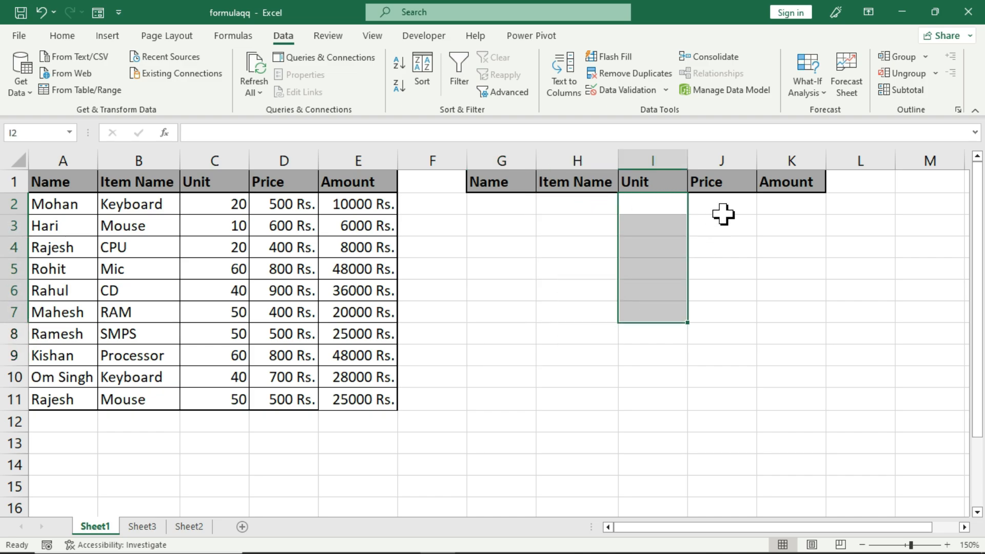
left_click_drag(722, 212, 737, 333)
left_click_drag(797, 212, 798, 307)
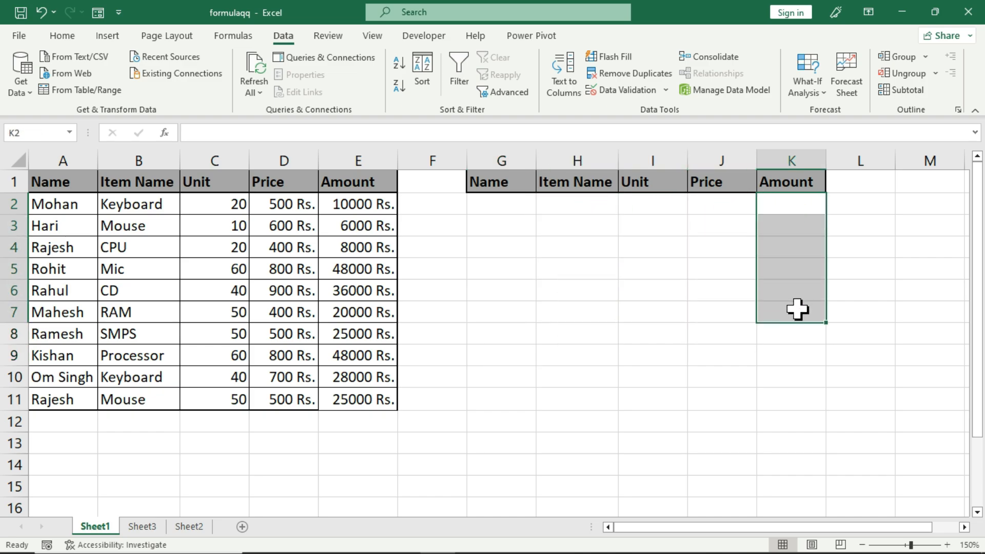
Enter Mouse in cell H2 as the criterion beneath the Item Name heading
left_click(576, 205)
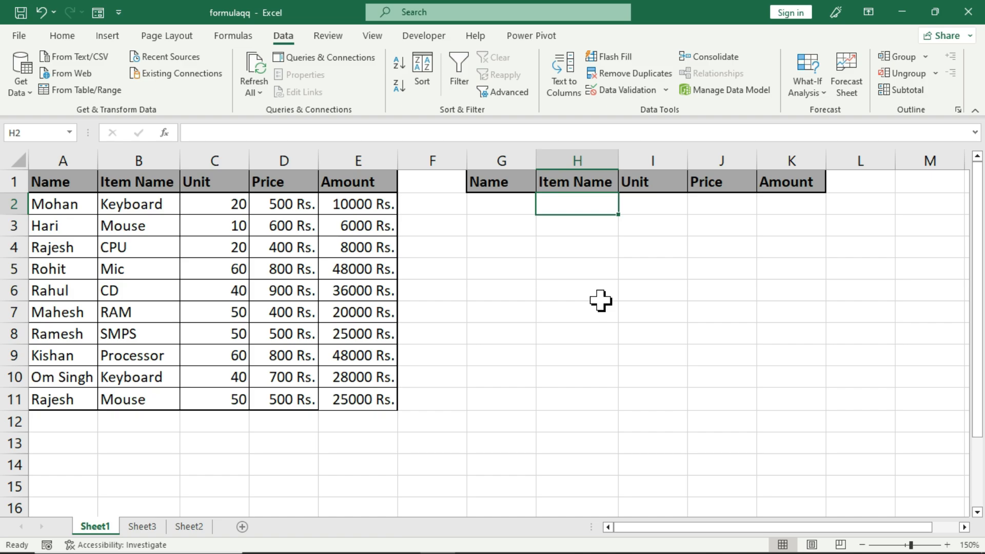
type("Mouse")
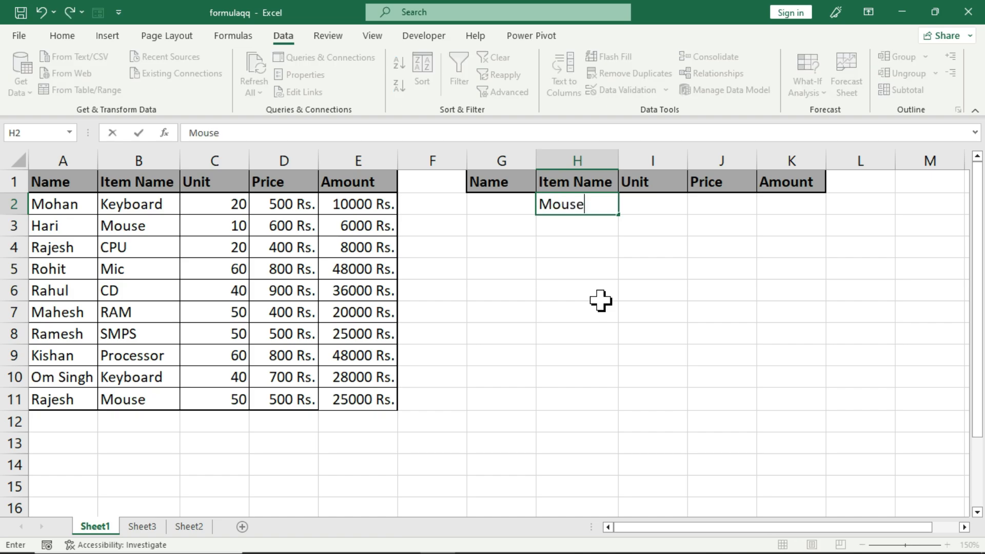
key("Return")
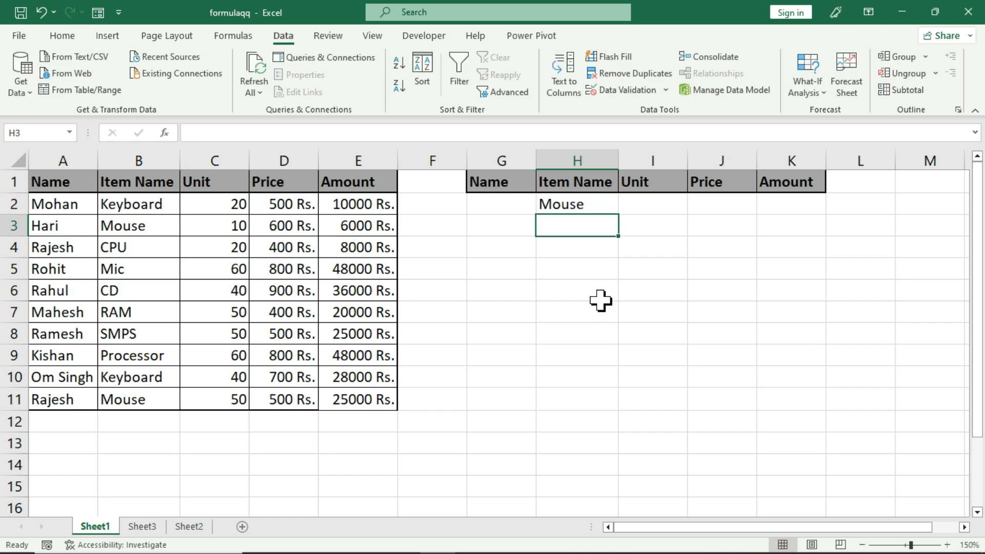
left_click(590, 204)
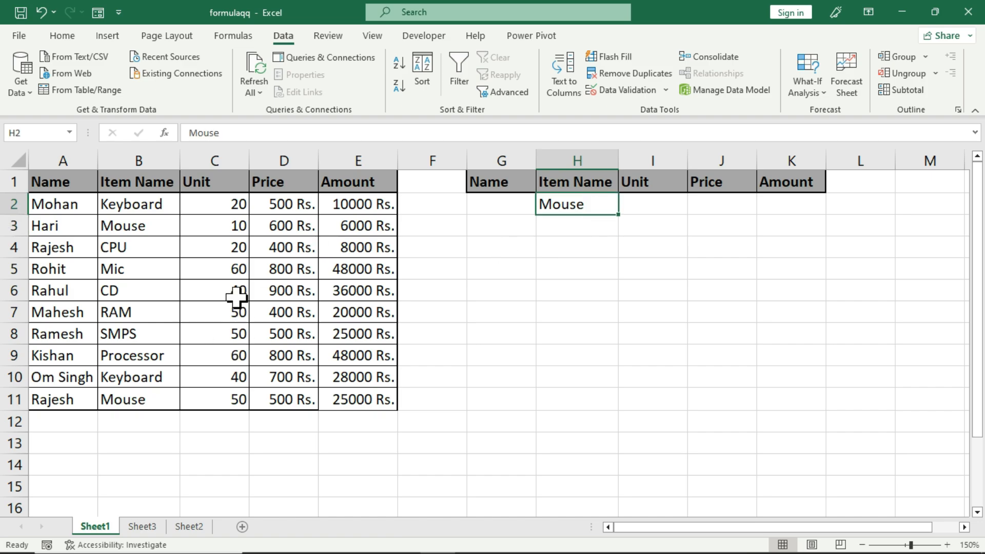
Start an Advanced Filter that copies to another location, using $A$1:$E$11 as the list range
left_click(231, 273)
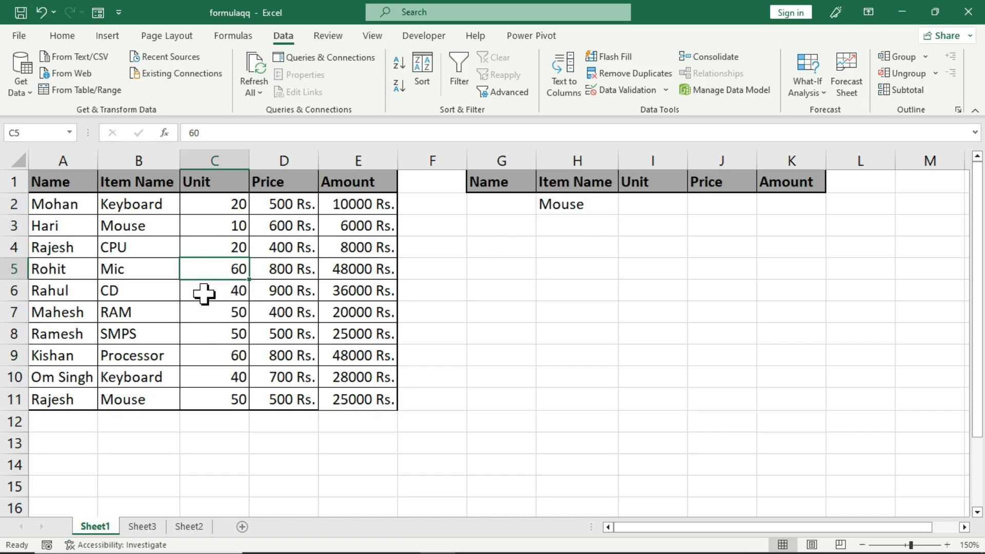
left_click(209, 247)
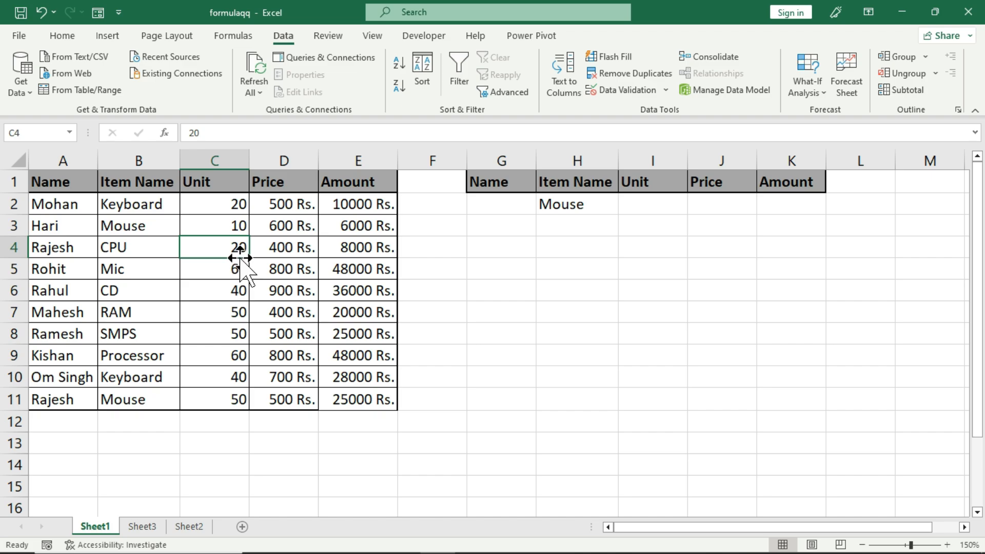
left_click(519, 96)
left_click_drag(551, 282, 536, 272)
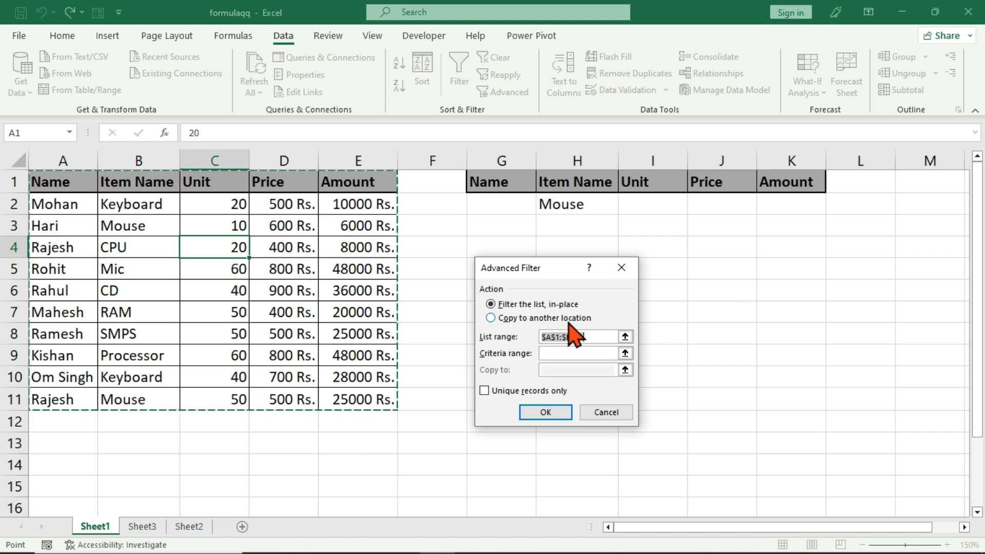
left_click(519, 318)
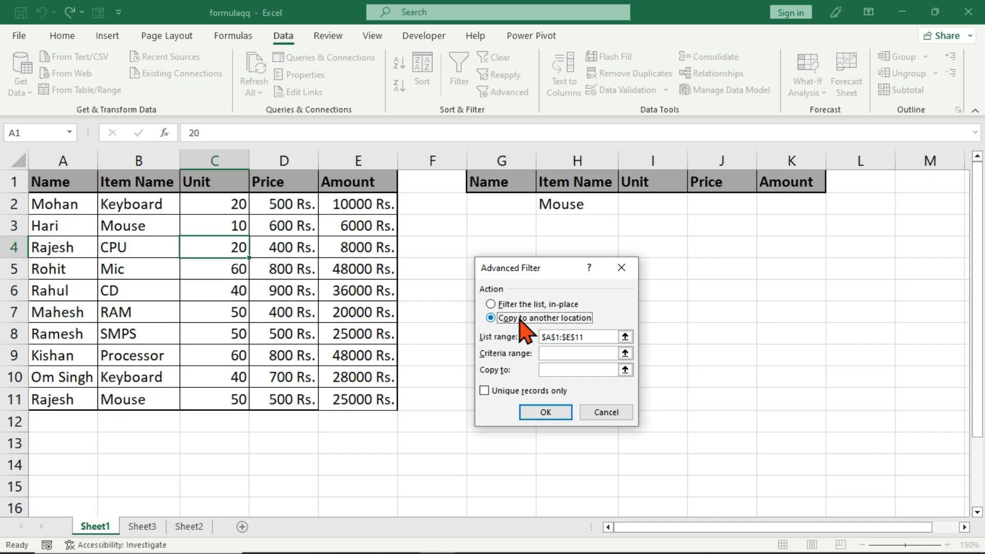
left_click_drag(538, 267, 504, 282)
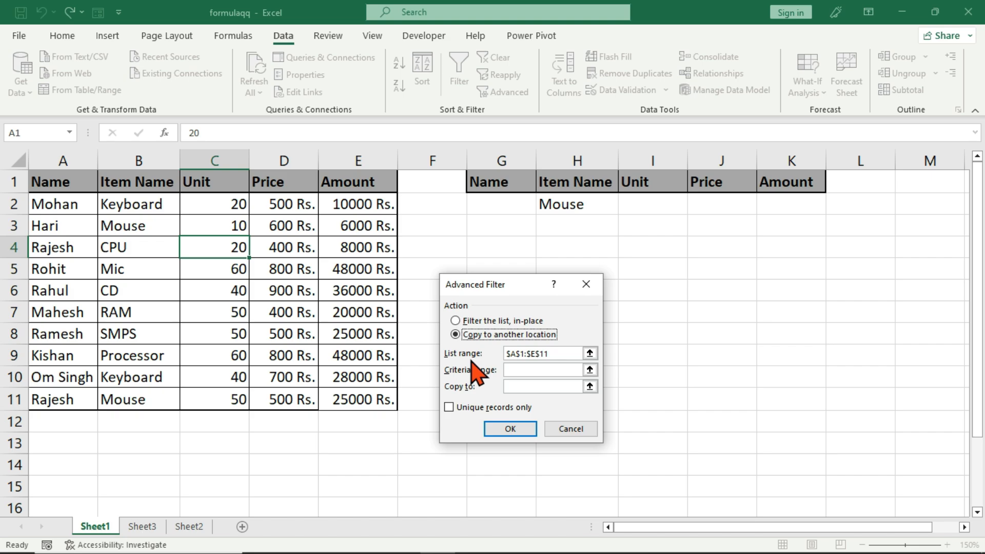
left_click(555, 353)
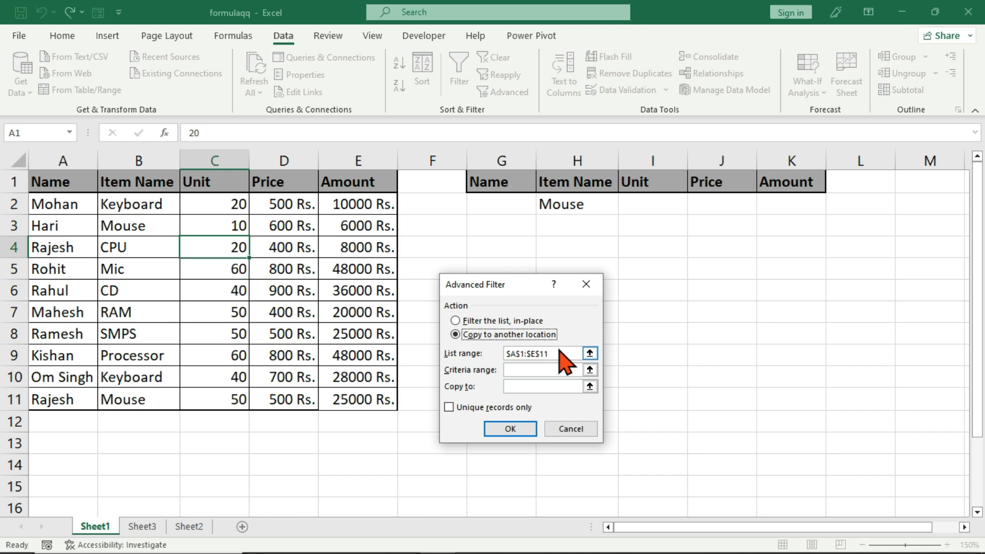
left_click(558, 353)
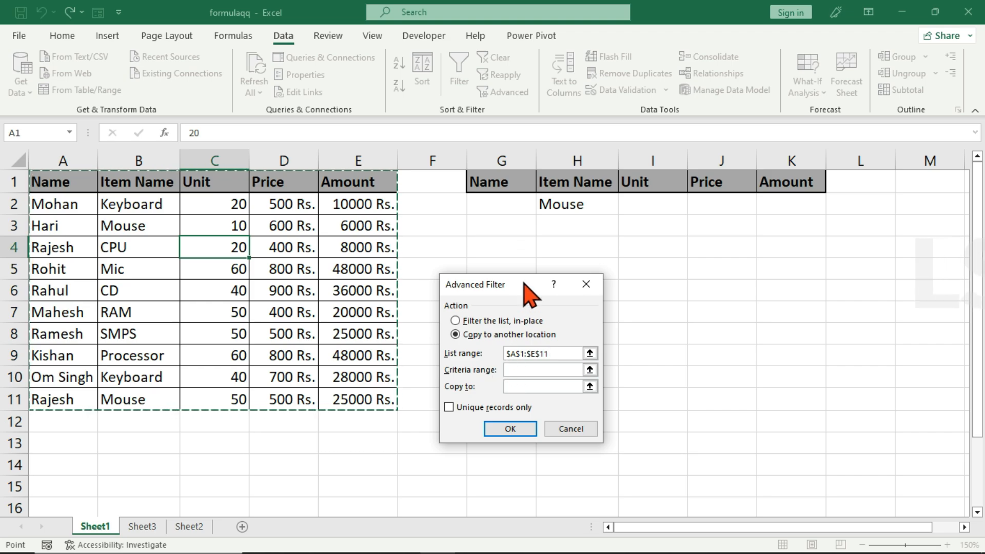
left_click_drag(518, 278, 481, 281)
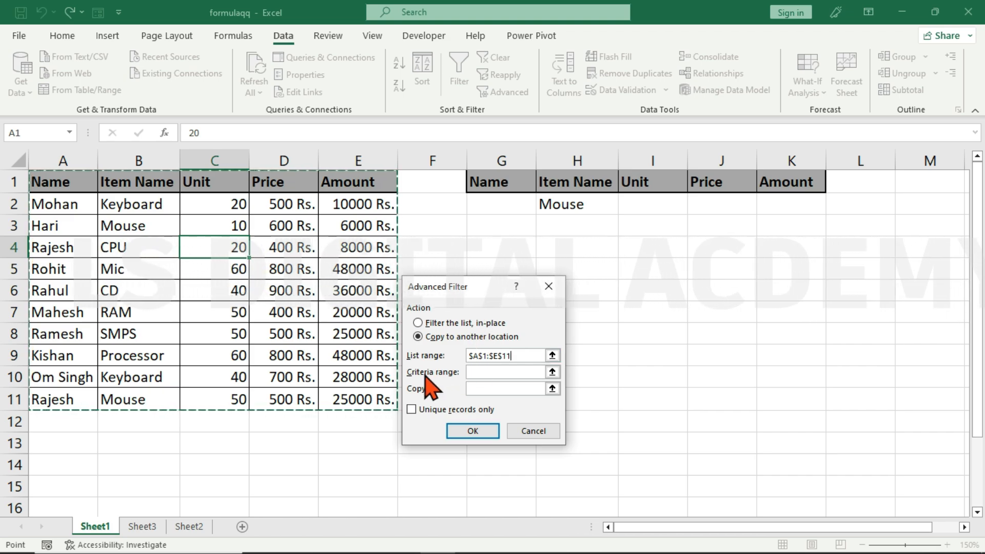
Complete the Advanced Filter with H1:H2 as the criteria range, copying the matching records to Sheet1 cell H13
left_click(482, 373)
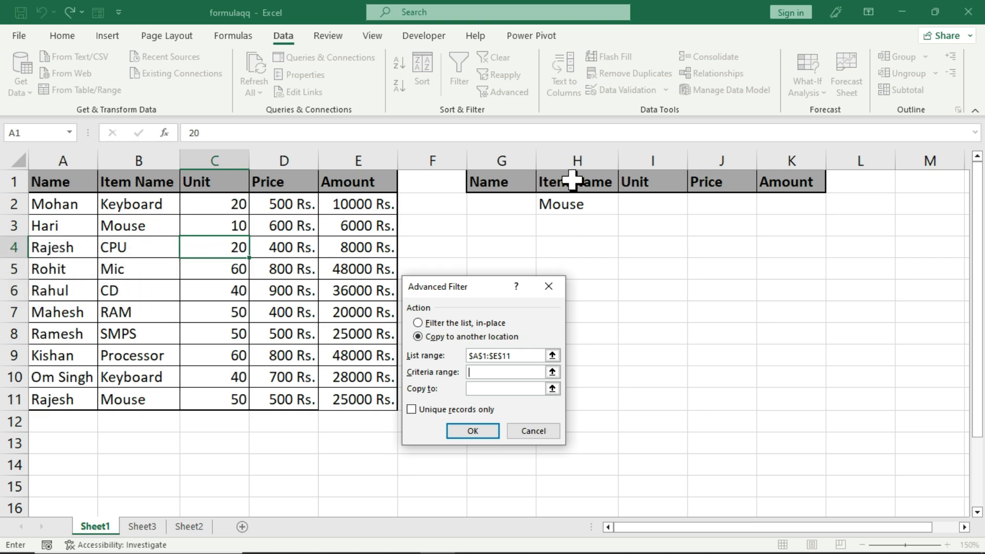
left_click_drag(570, 181, 573, 203)
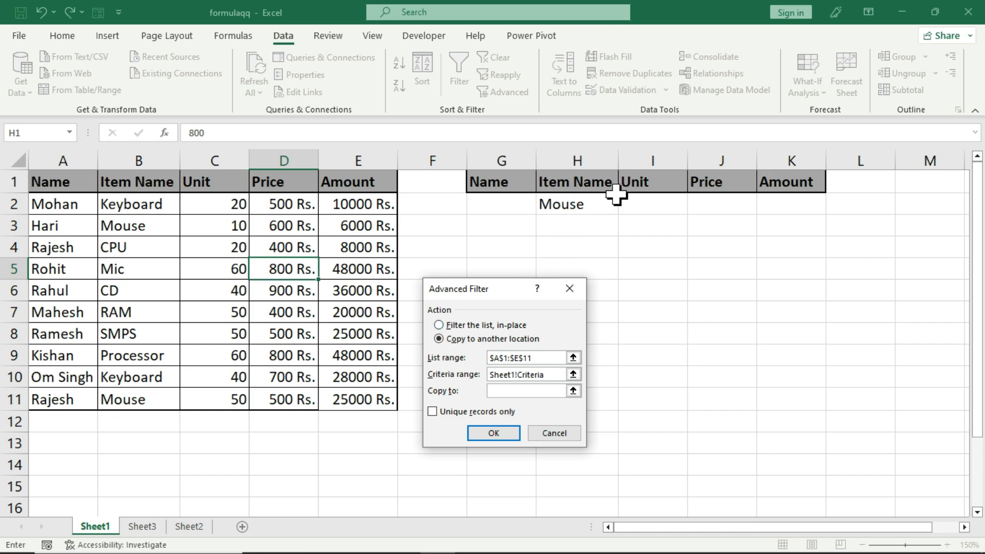
left_click_drag(490, 294, 456, 276)
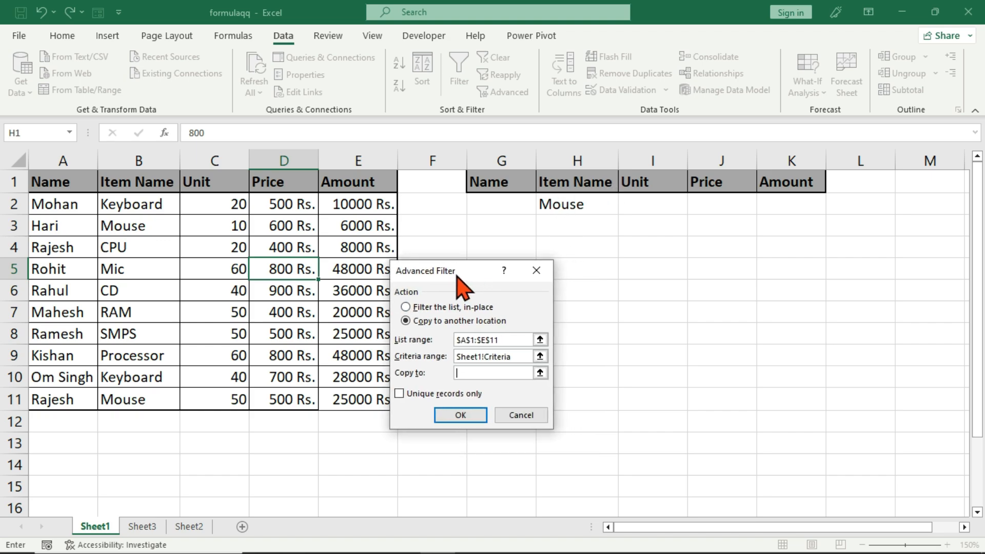
left_click(136, 522)
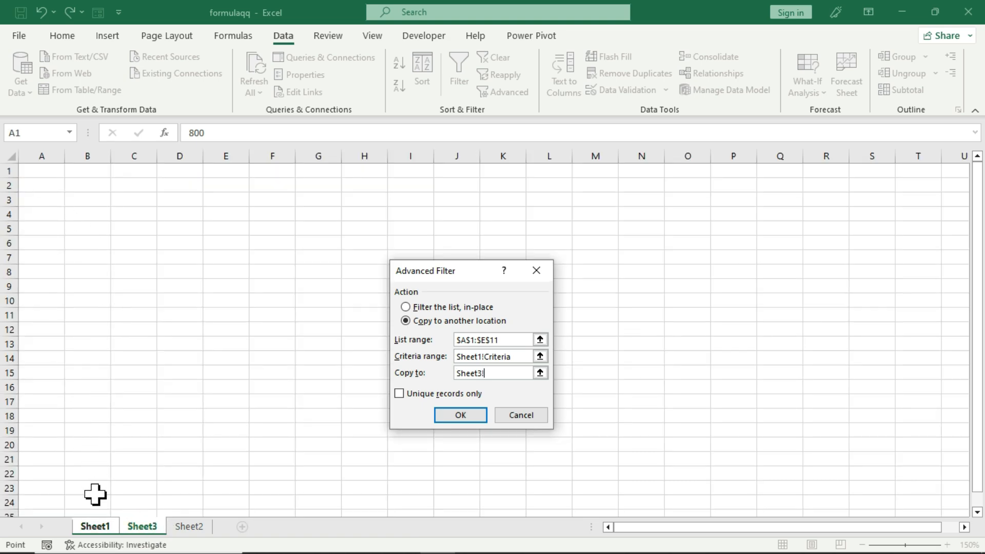
left_click(101, 527)
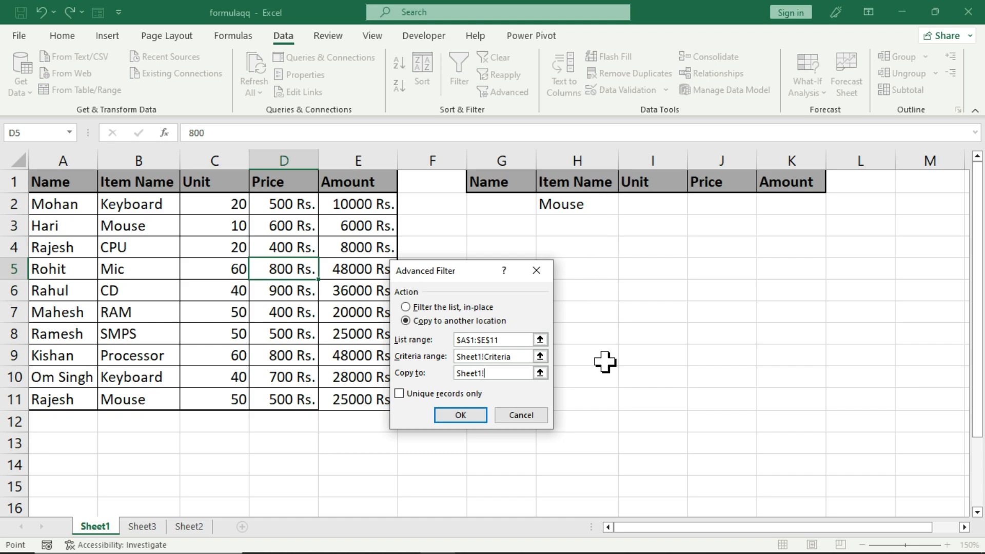
left_click(559, 445)
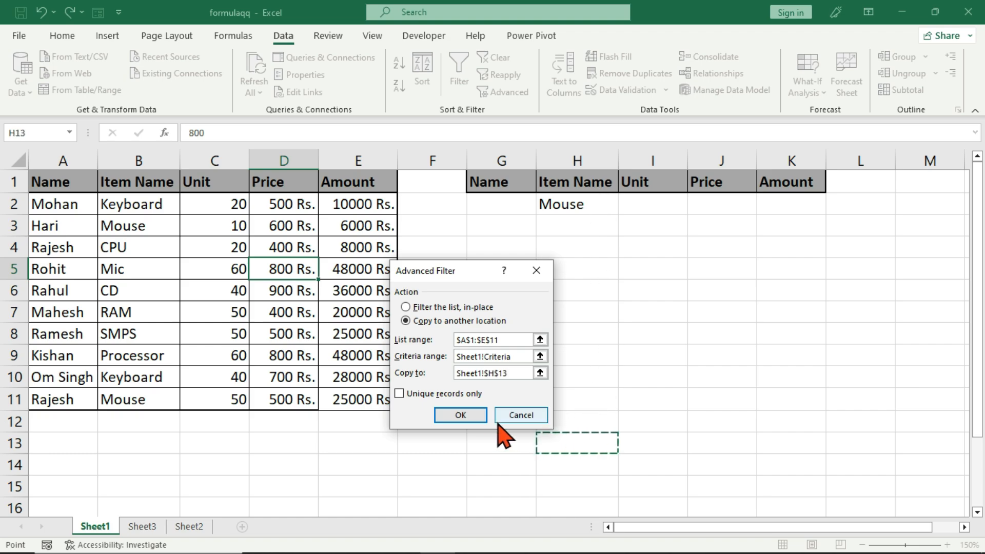
left_click(460, 416)
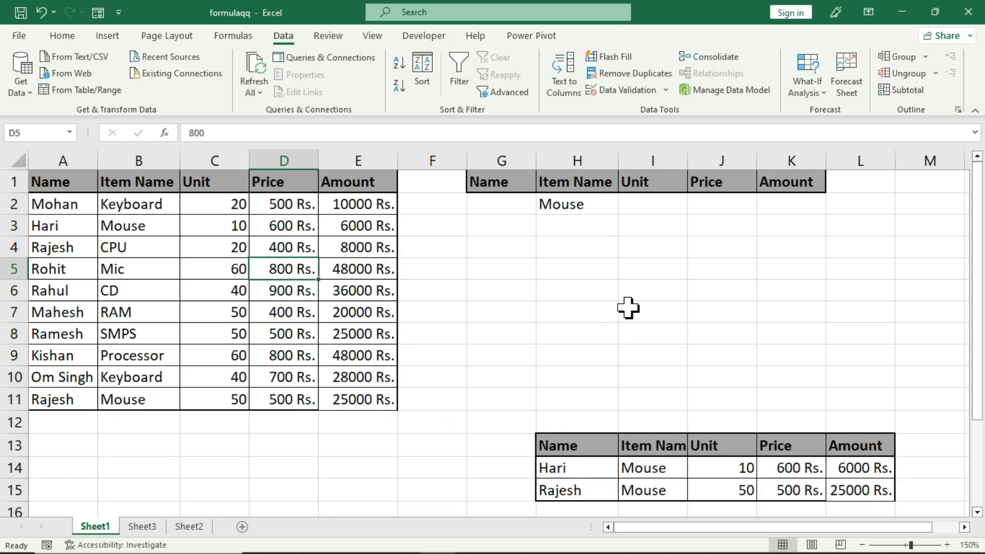
Examine the names, items, units and amounts of the extracted Mouse records in H13:L15
left_click(656, 470)
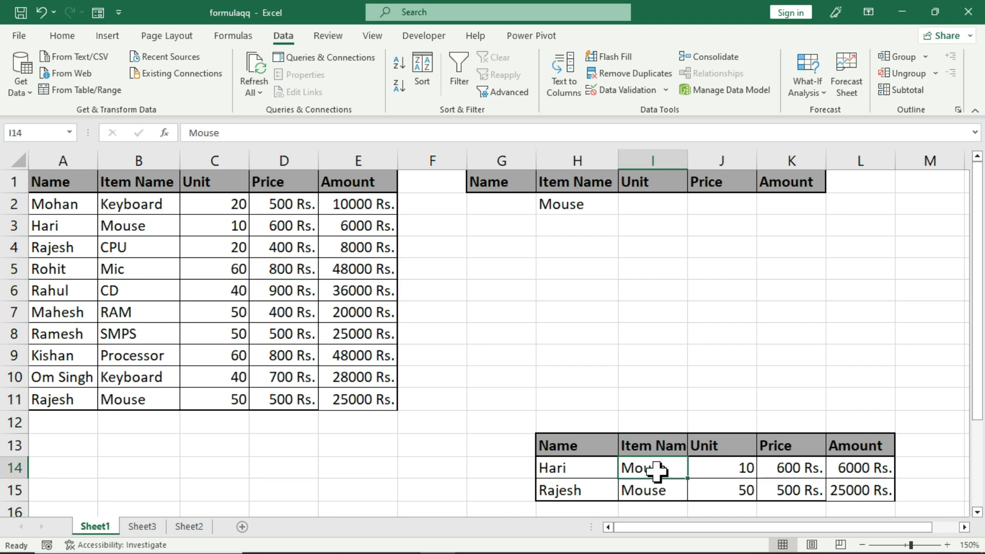
left_click_drag(656, 469, 657, 486)
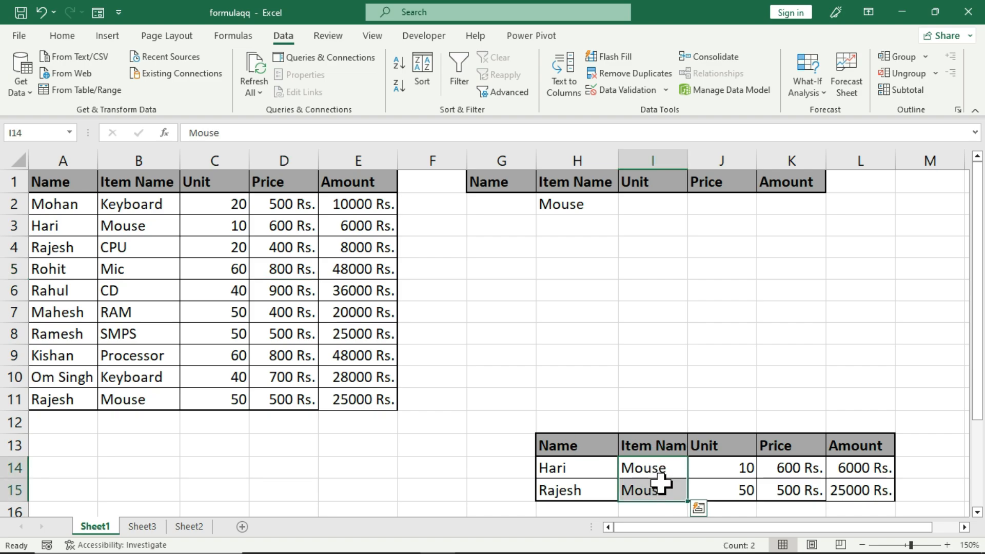
left_click(589, 469)
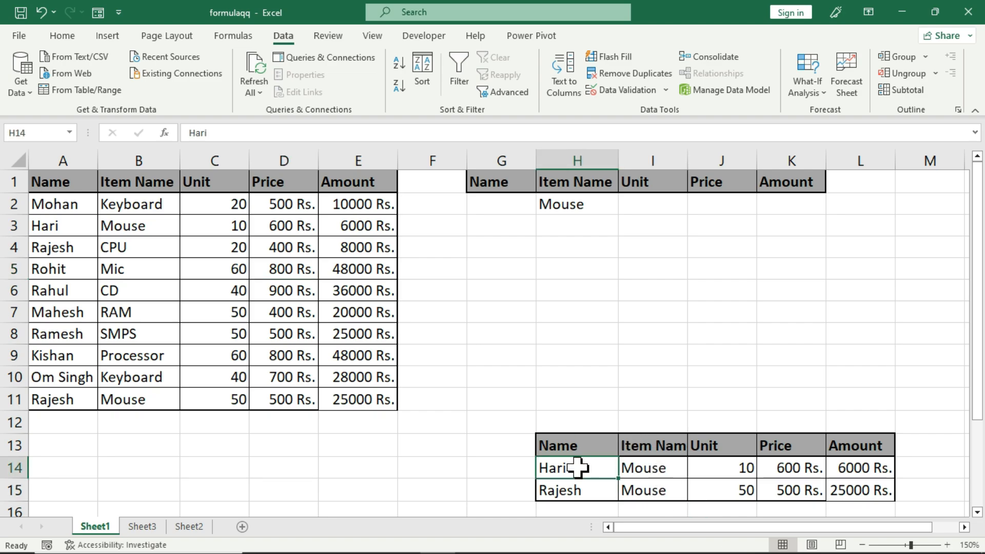
left_click(576, 448)
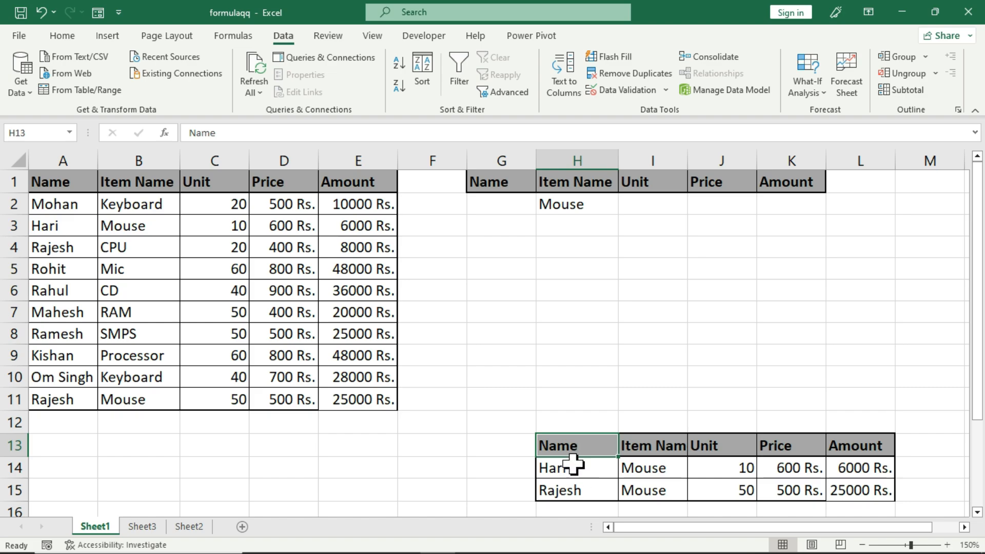
left_click_drag(573, 466, 572, 485)
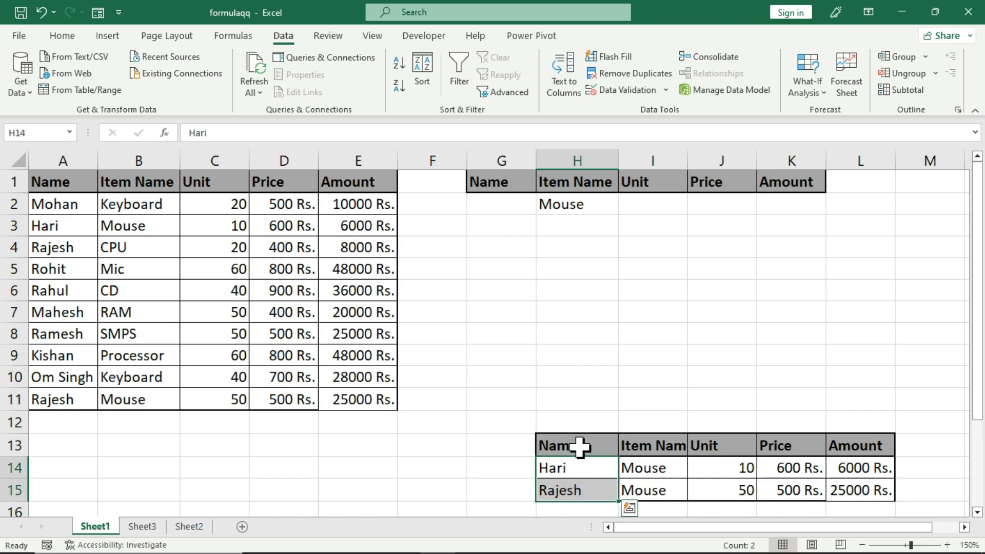
left_click(580, 447)
left_click(652, 468)
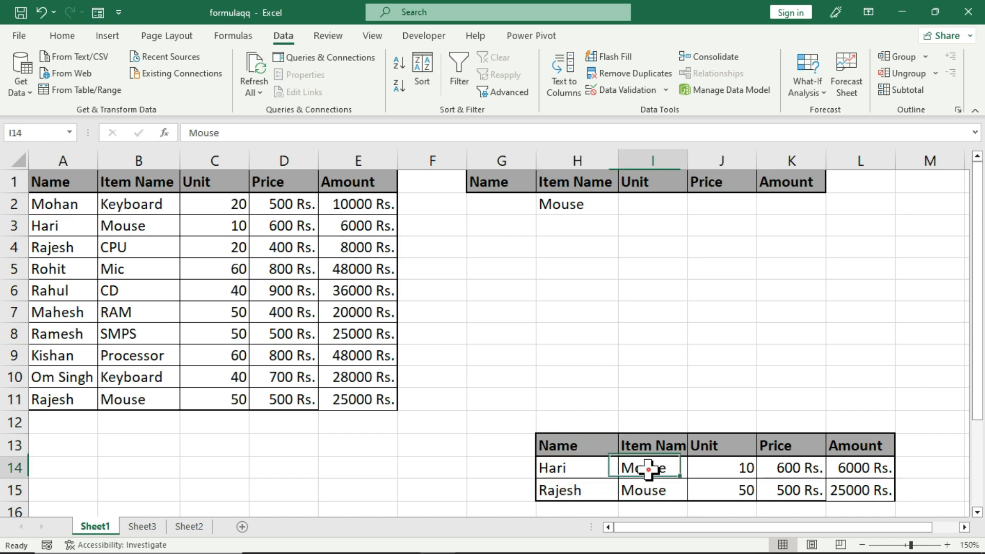
left_click(571, 470)
left_click(586, 487)
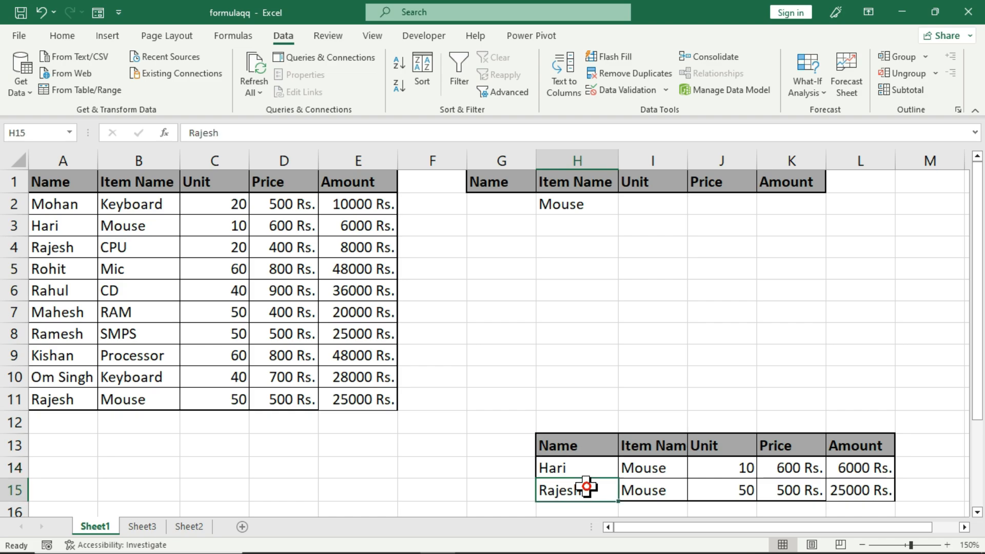
left_click(749, 469)
left_click(854, 467)
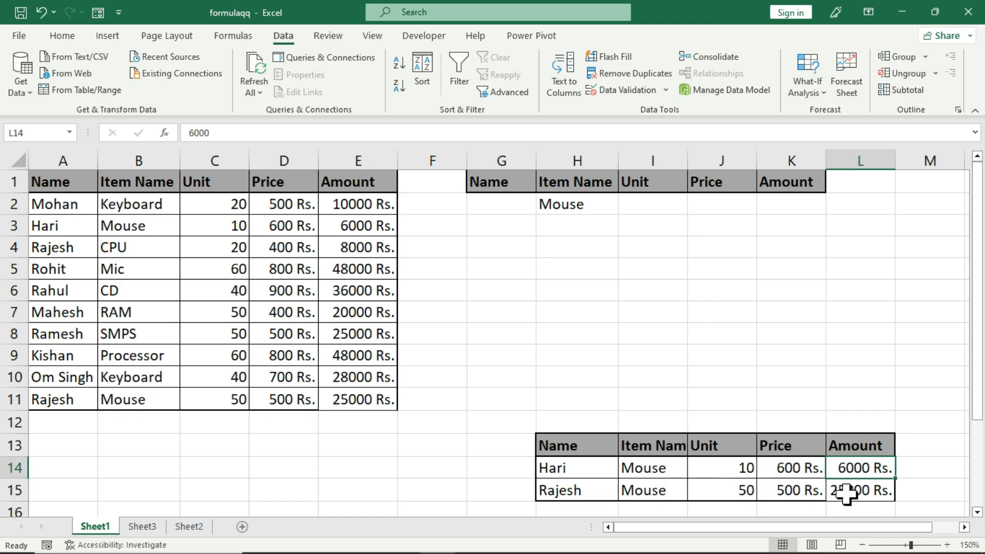
left_click(847, 494)
left_click(553, 396)
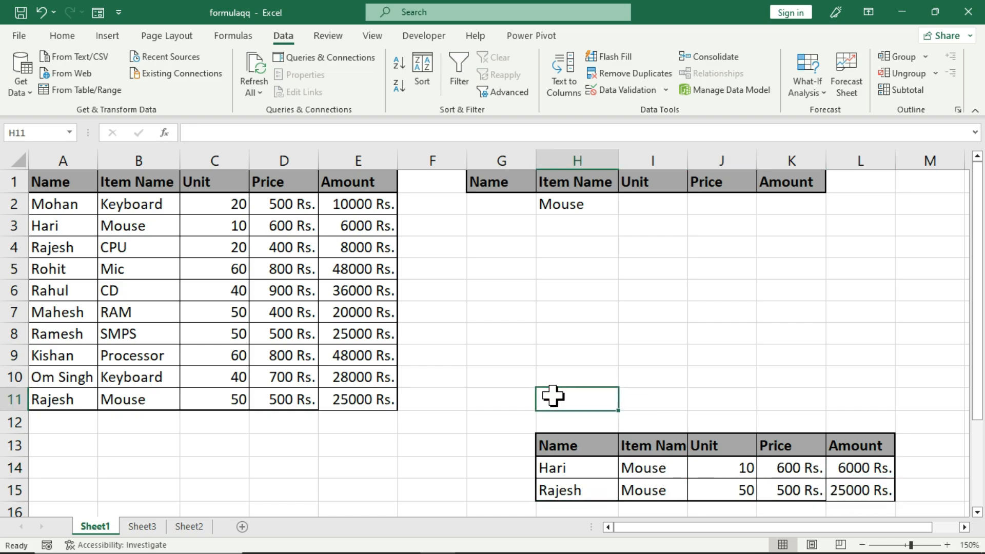
left_click(509, 382)
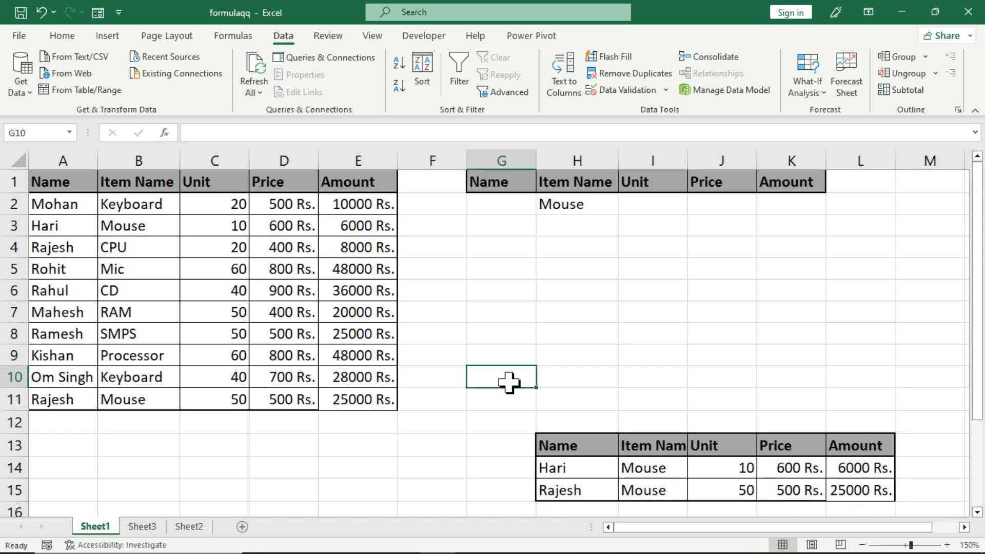
Replace the criterion in H2 beneath the Item Name heading with Keyboard
left_click(581, 208)
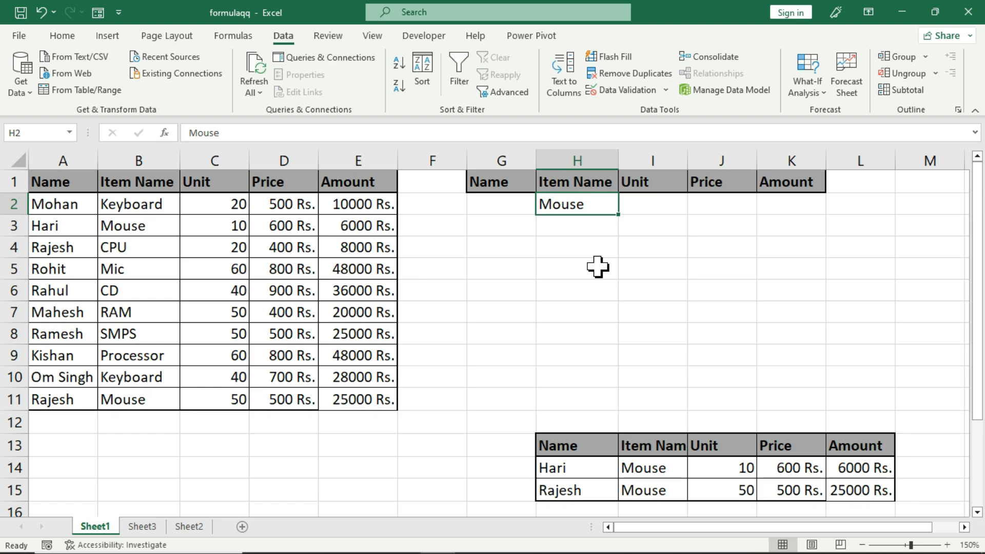
type("Keyboard")
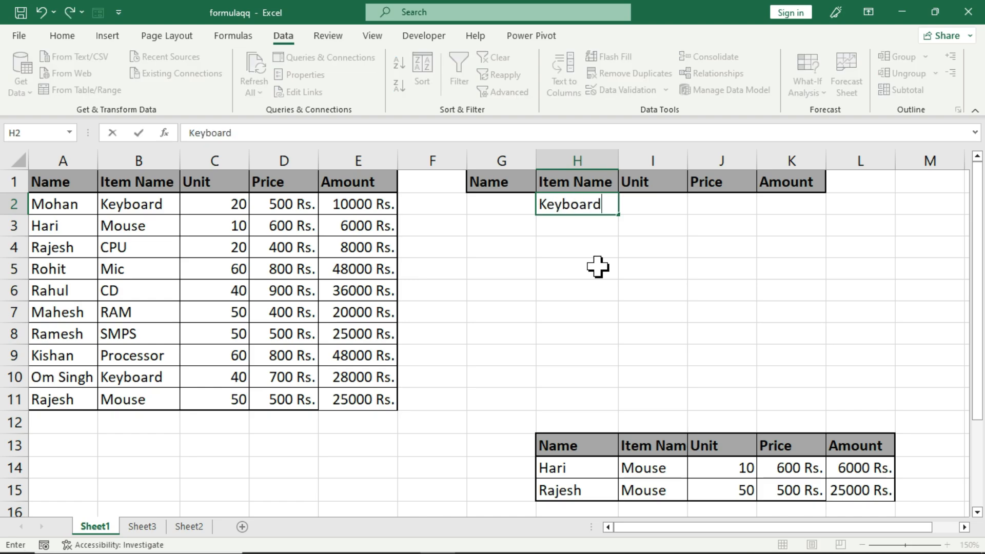
key("Return")
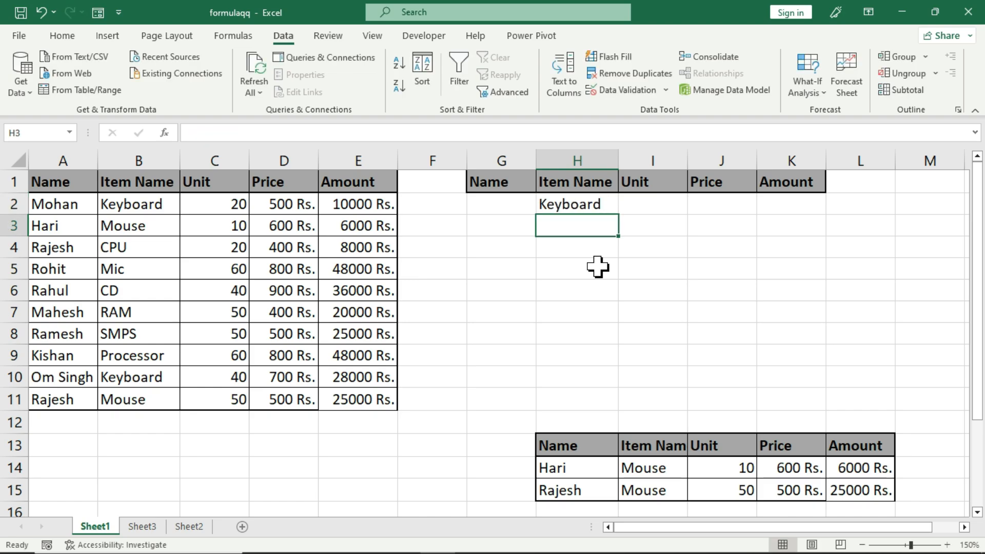
Run an Advanced Filter on A1:E11 with criteria range H1:H2, copying the matching records to Sheet1 cell J9
left_click(241, 309)
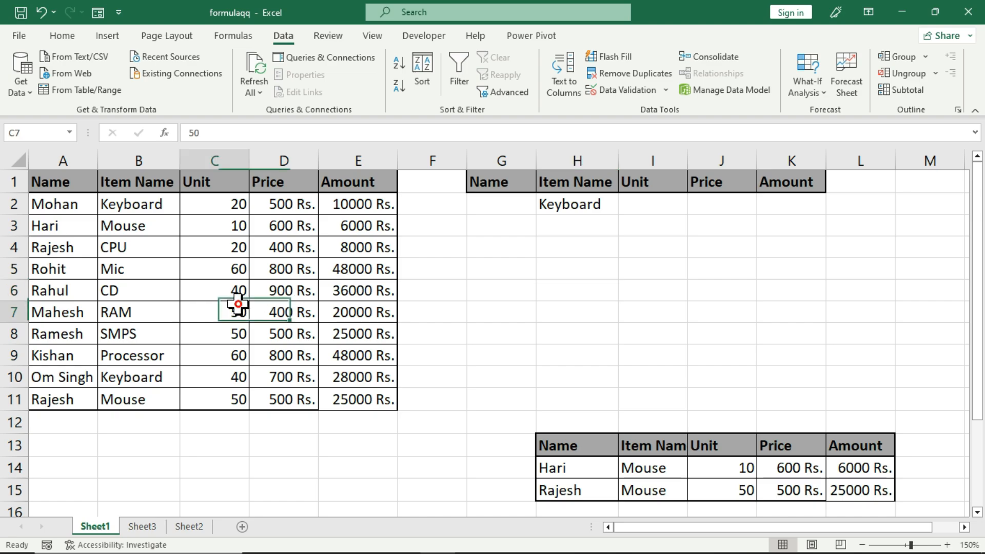
left_click(515, 92)
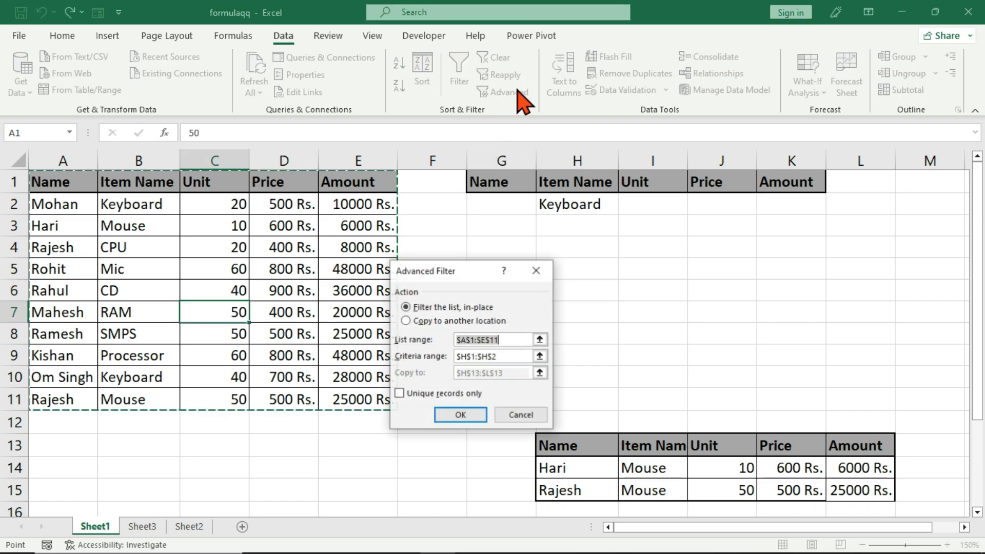
left_click_drag(460, 281, 545, 288)
left_click(513, 328)
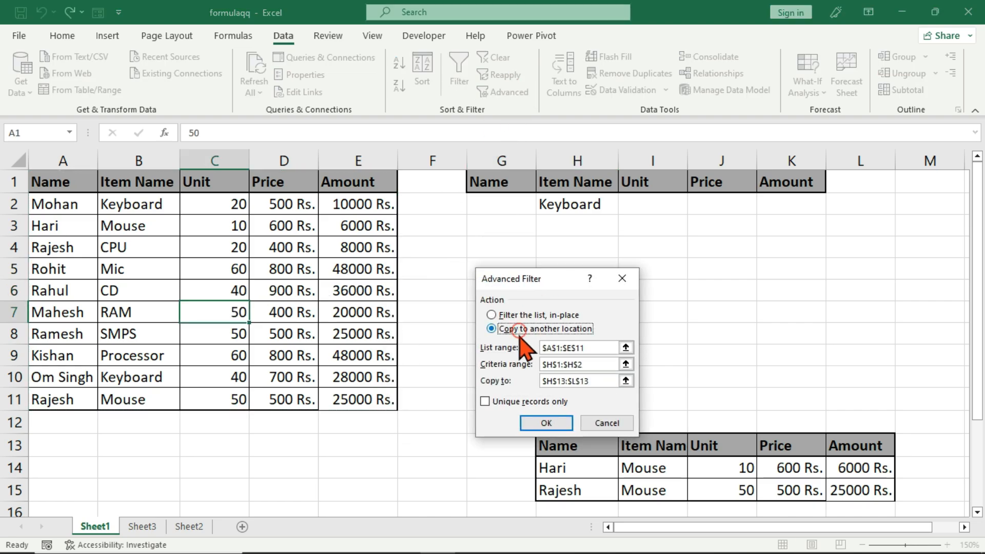
left_click_drag(592, 364, 537, 393)
key("BackSpace")
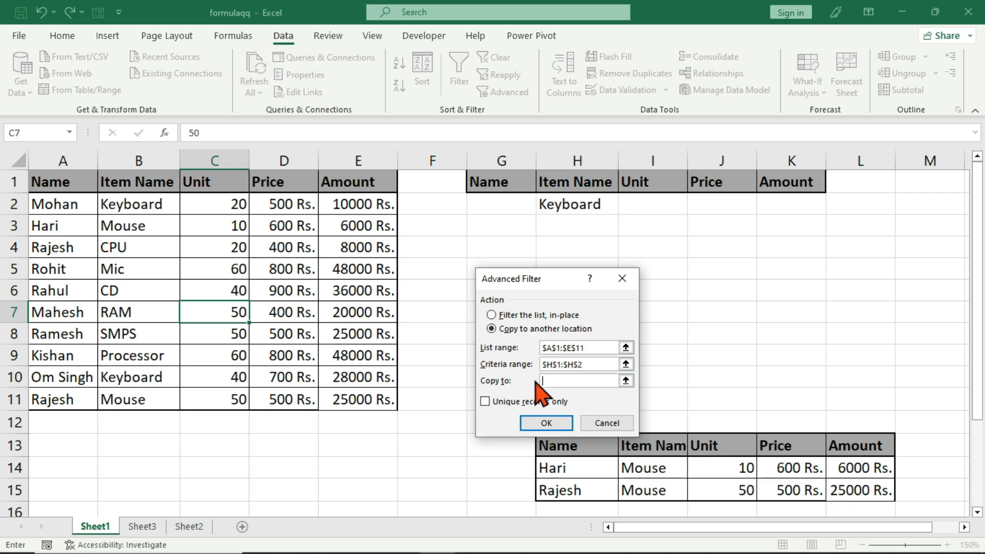
left_click(729, 355)
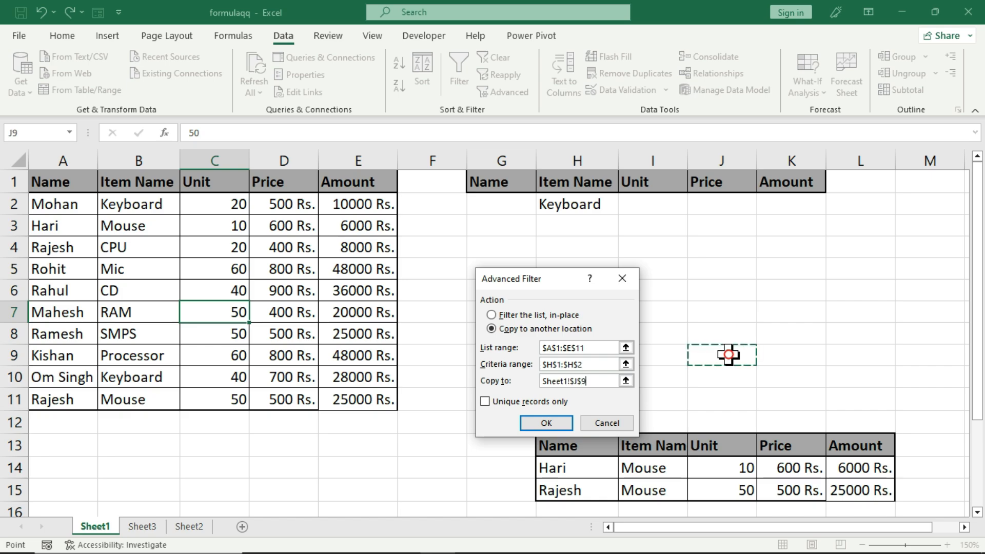
left_click(561, 420)
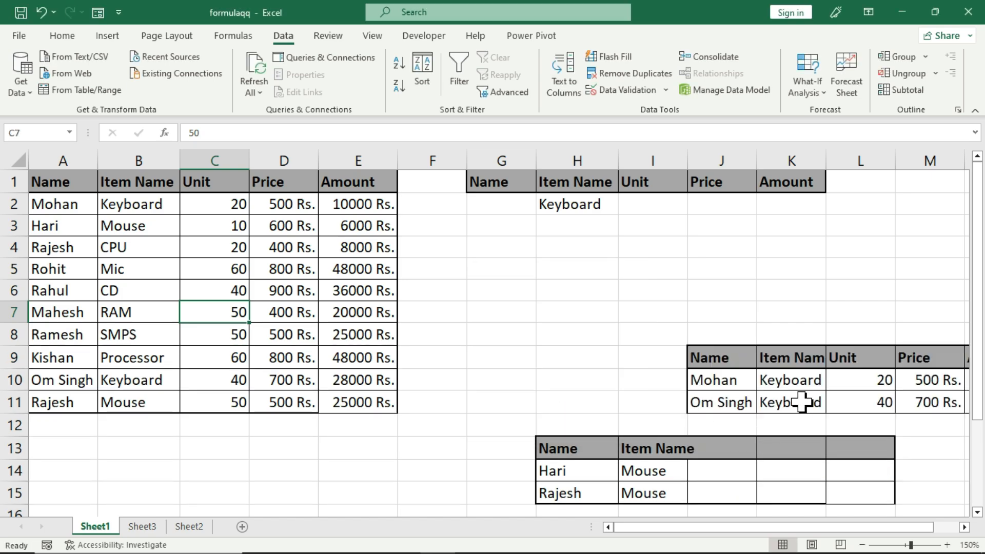
left_click(809, 385)
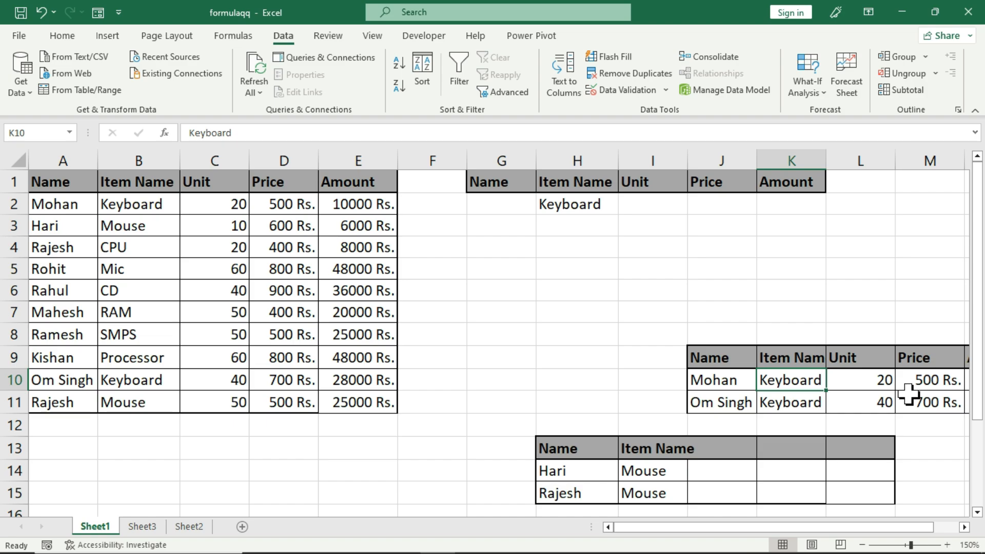
Clear all contents and formatting from G8:N15 to remove both extracted result tables
left_click(514, 311)
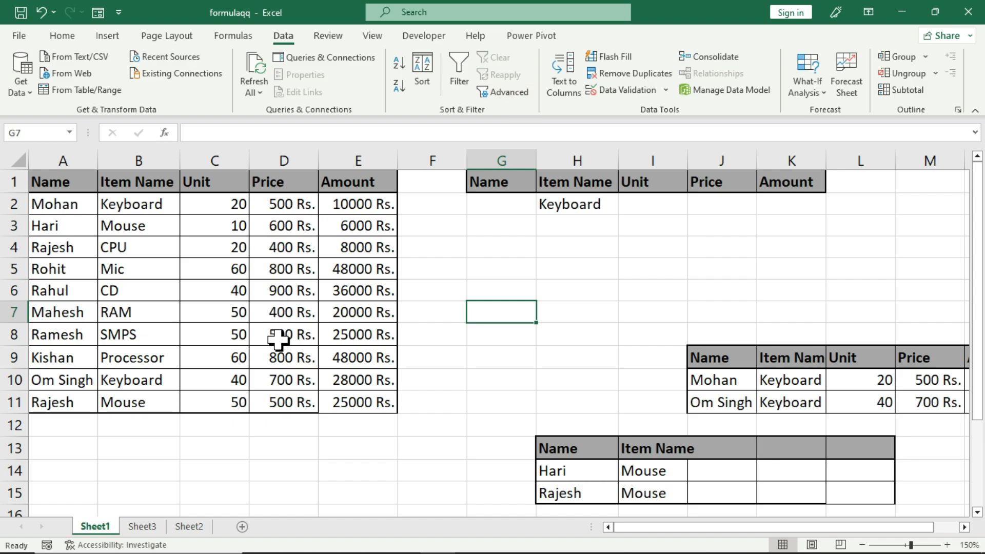
left_click(434, 248)
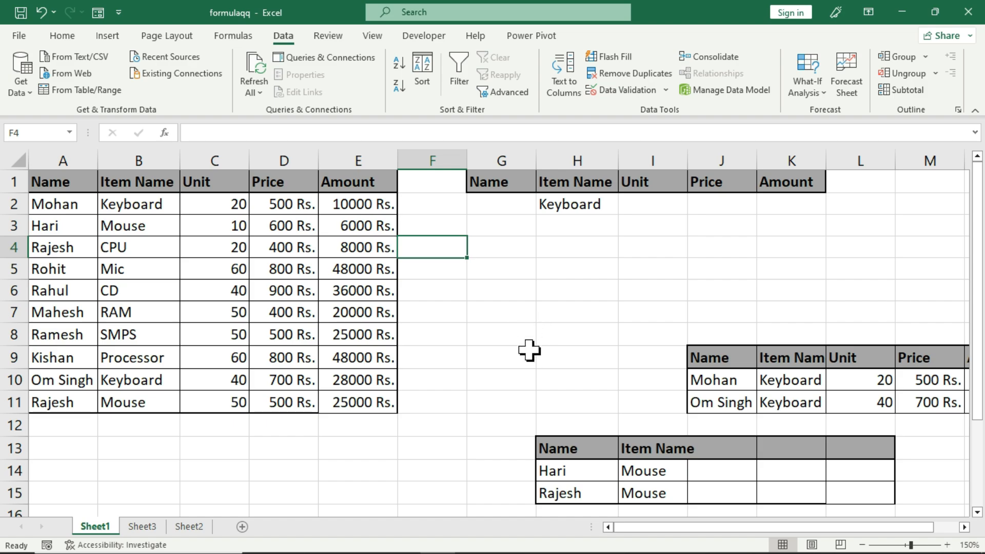
left_click_drag(517, 334, 965, 488)
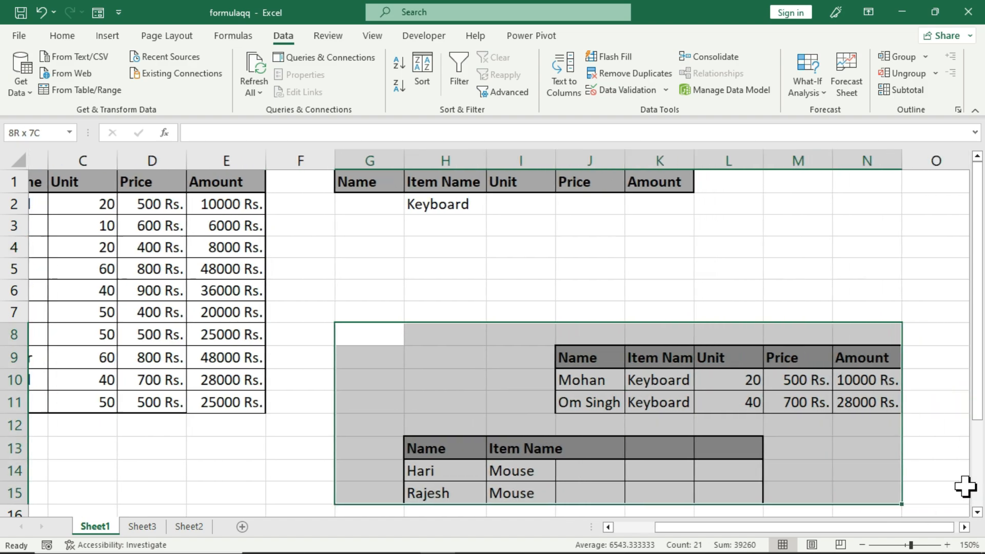
left_click(70, 38)
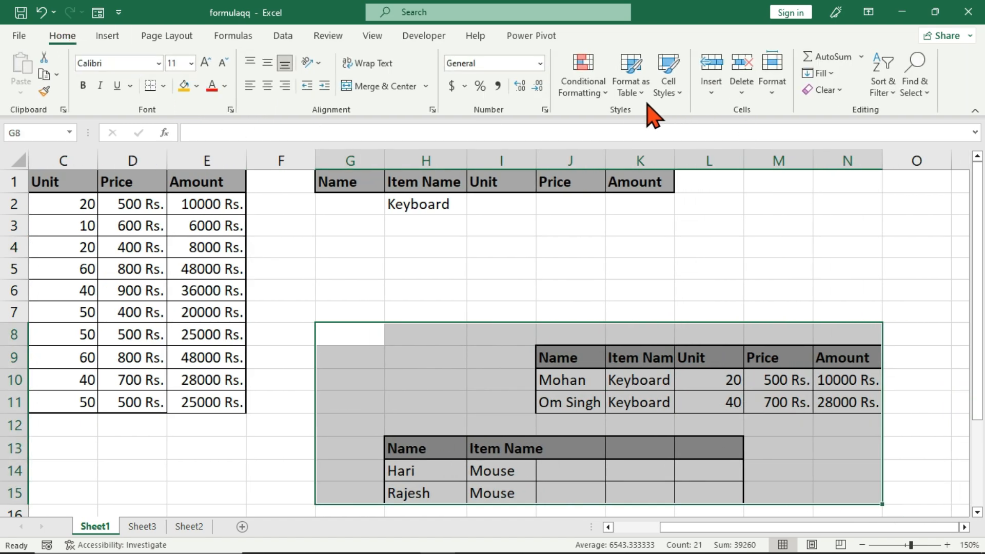
left_click(820, 91)
left_click(834, 106)
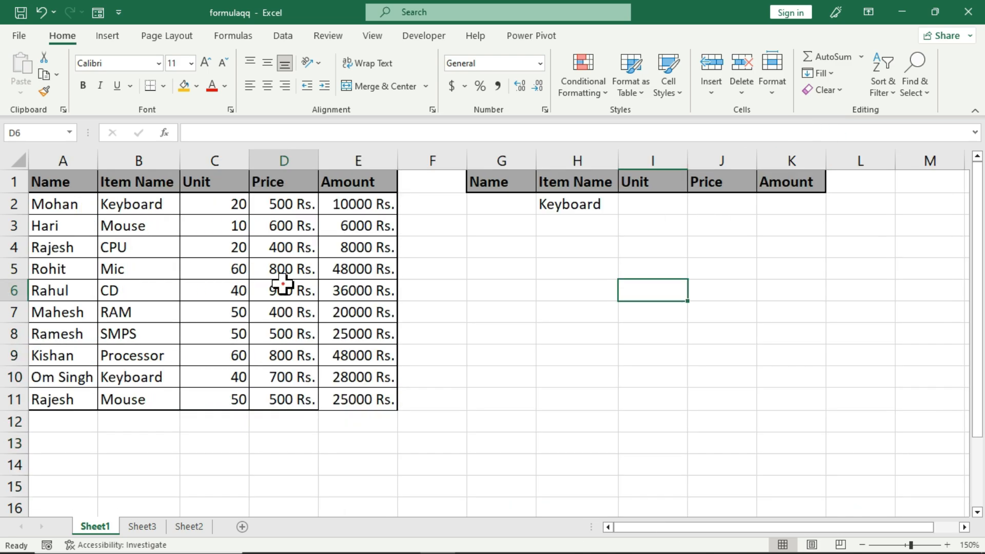
Enter the criterion >500 in J2 beneath the Price heading of the criteria table
left_click(282, 287)
left_click_drag(283, 180, 286, 390)
left_click(472, 315)
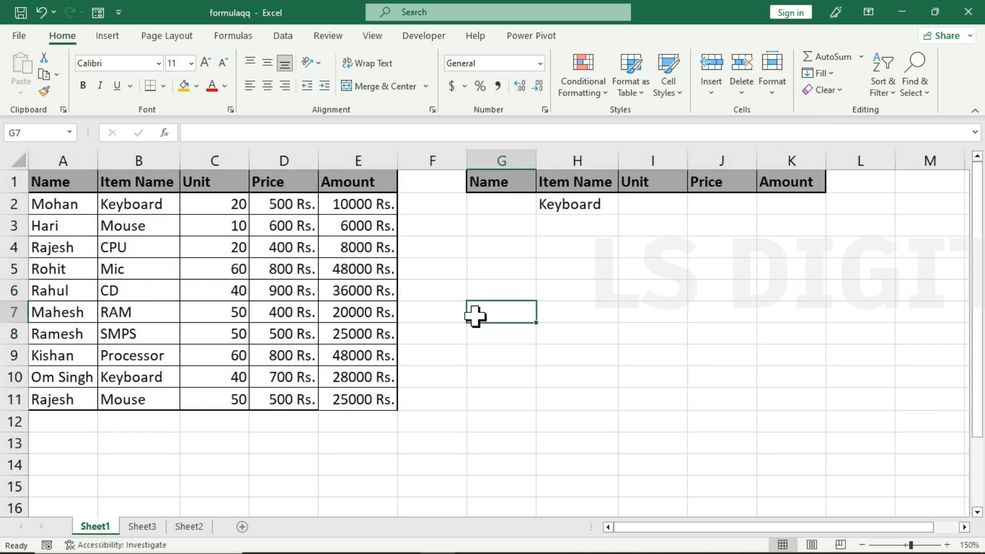
left_click(741, 205)
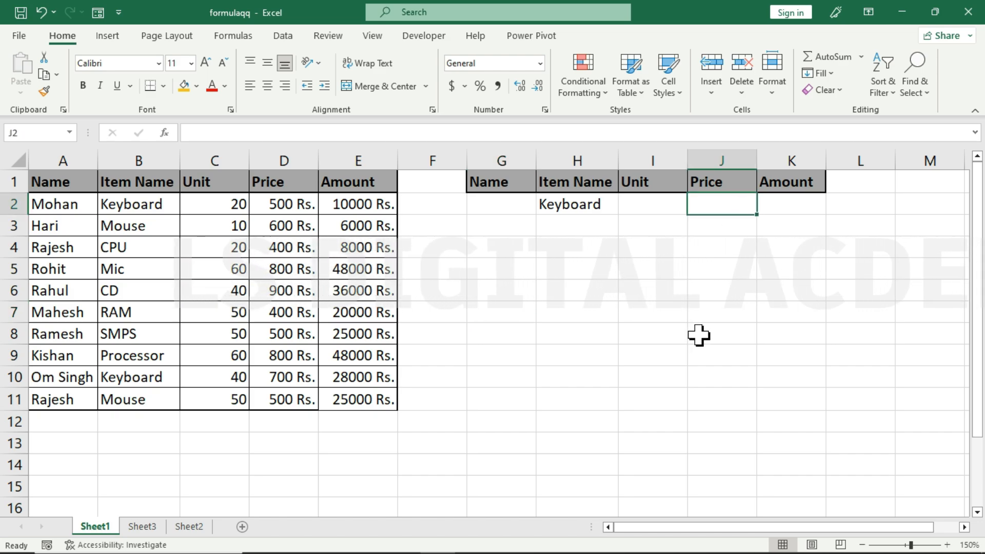
type(">500")
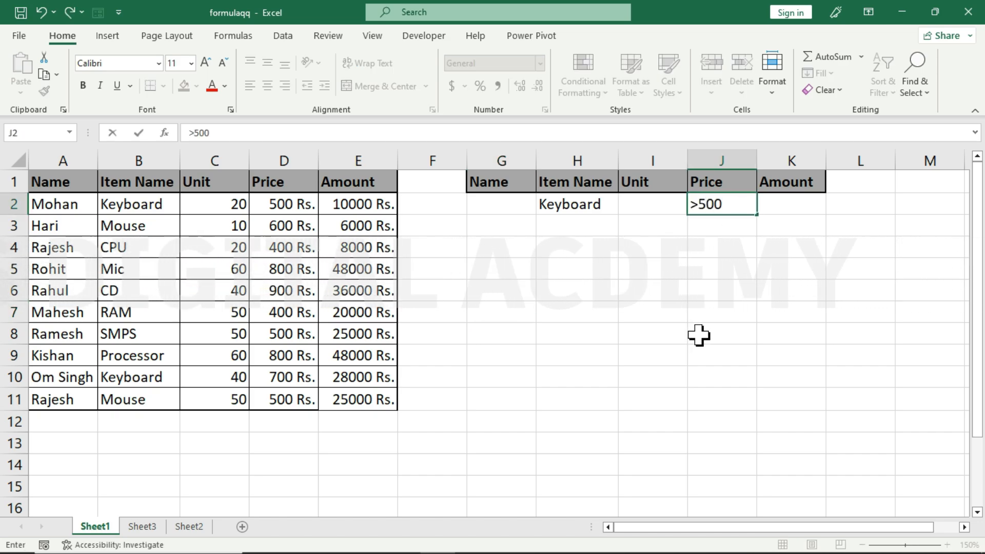
key("Return")
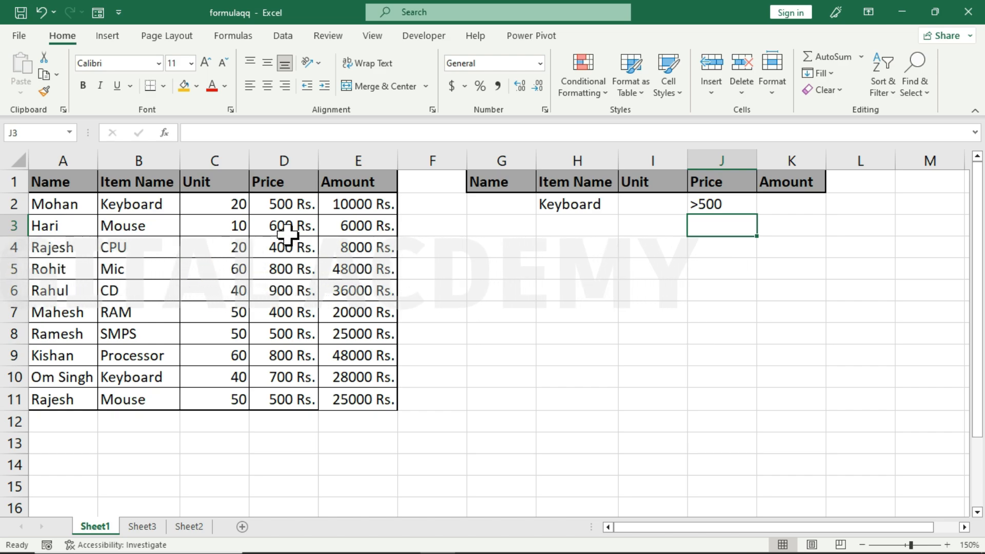
left_click_drag(286, 205, 287, 333)
left_click(567, 356)
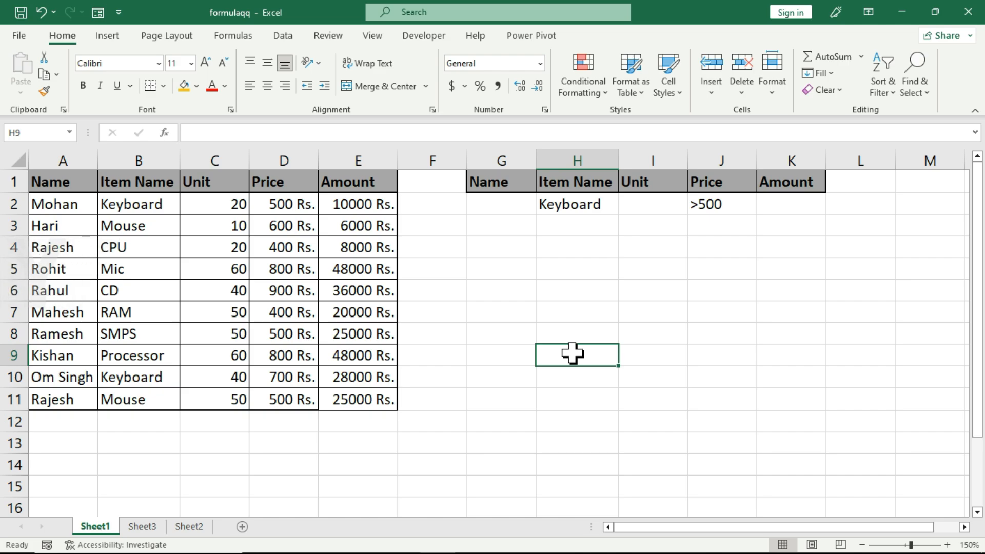
left_click(589, 378)
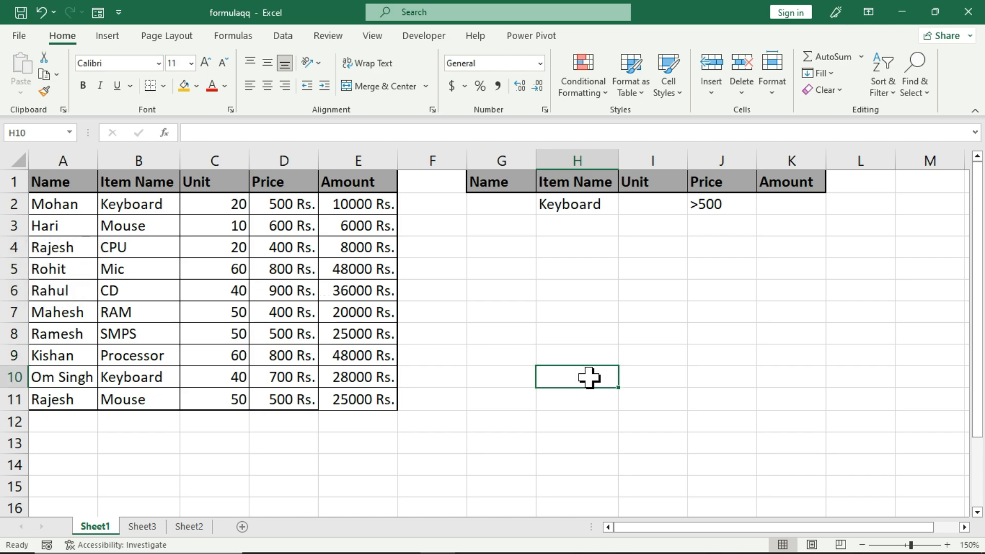
Run an Advanced Filter on A1:E11 with criteria range Sheet1 J1:J2, copying the matching records to G10:K10
left_click(278, 291)
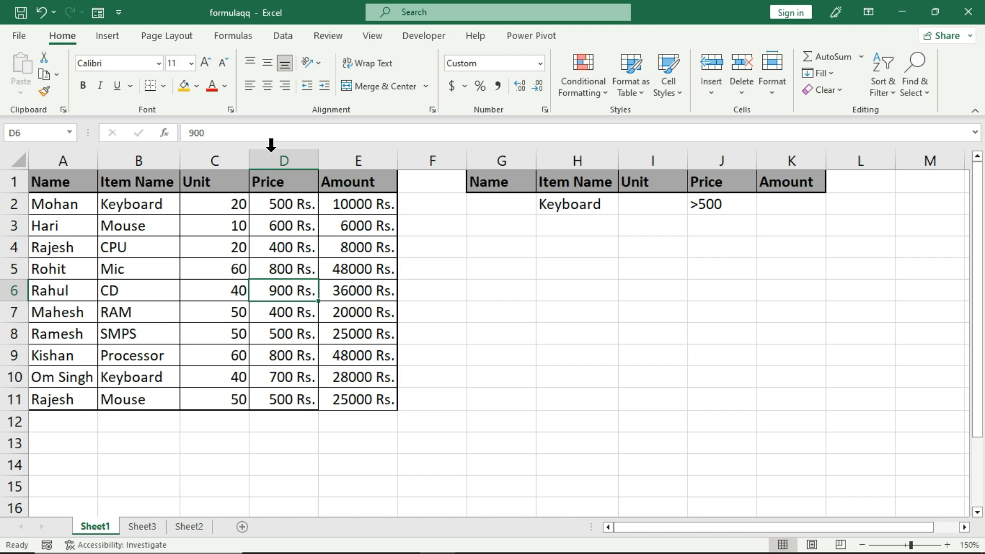
left_click(282, 35)
left_click(493, 94)
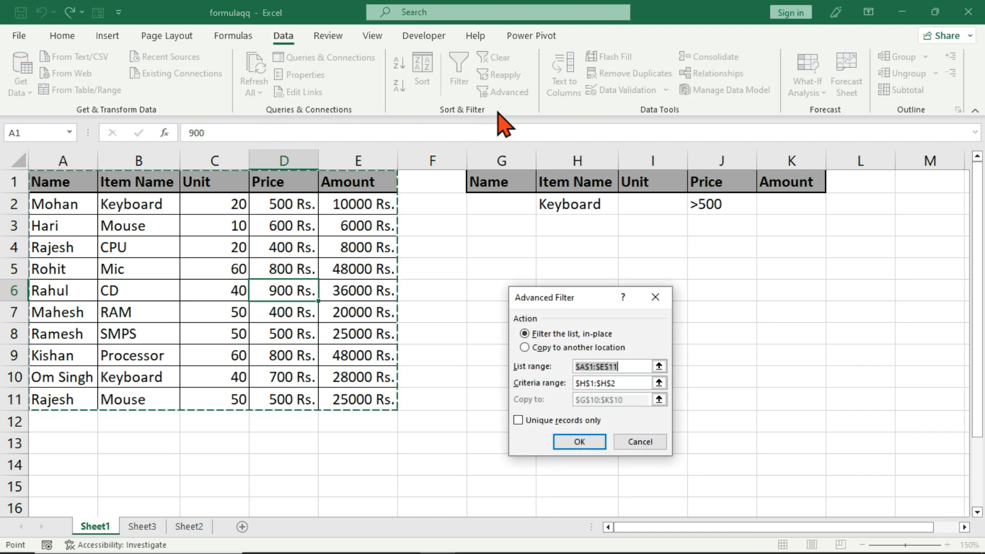
left_click_drag(552, 300, 554, 296)
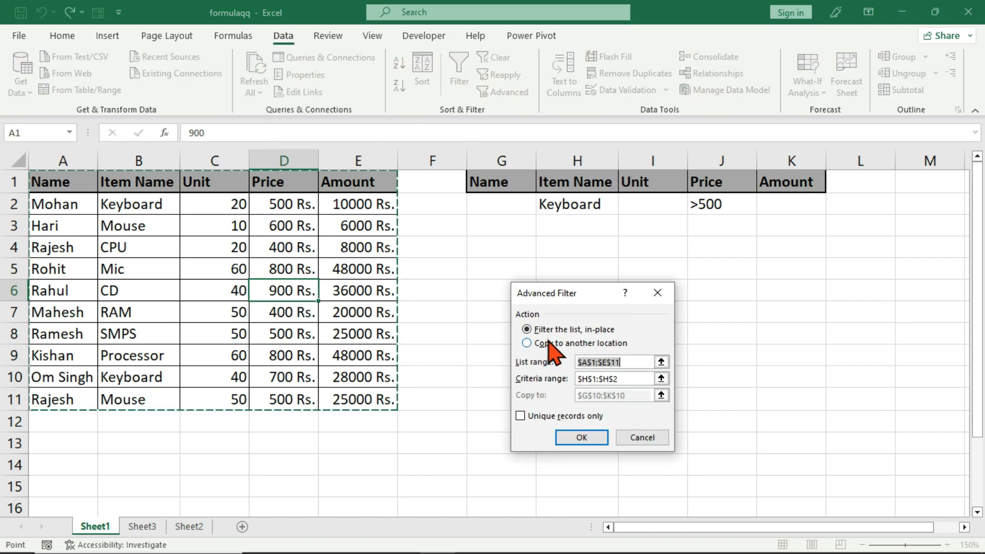
left_click(548, 343)
left_click(631, 362)
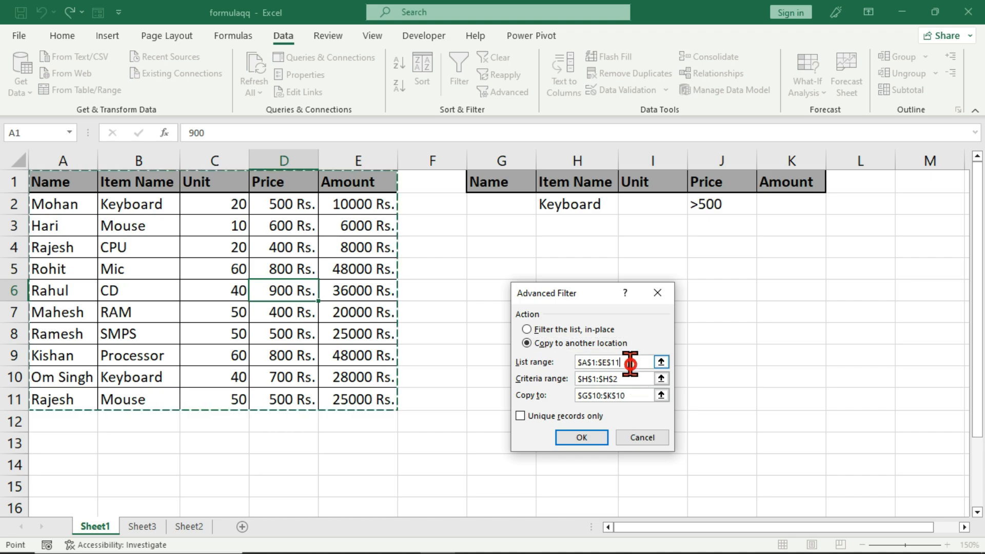
left_click(622, 379)
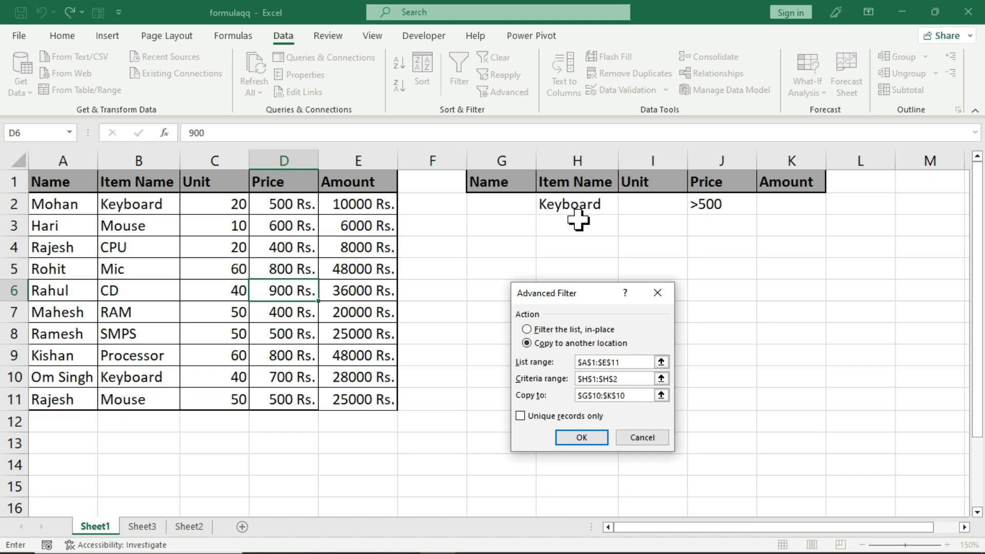
left_click_drag(623, 379, 573, 382)
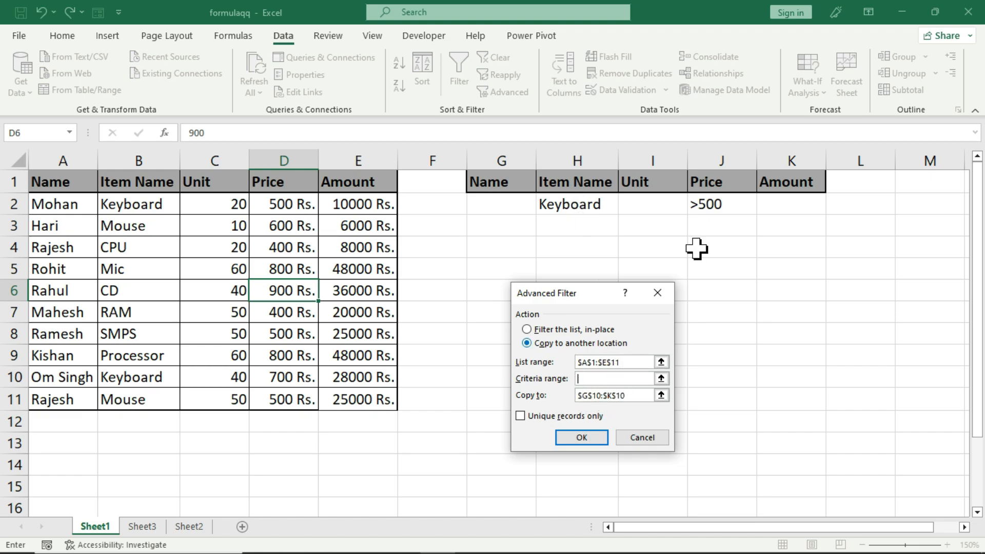
left_click_drag(710, 179, 710, 205)
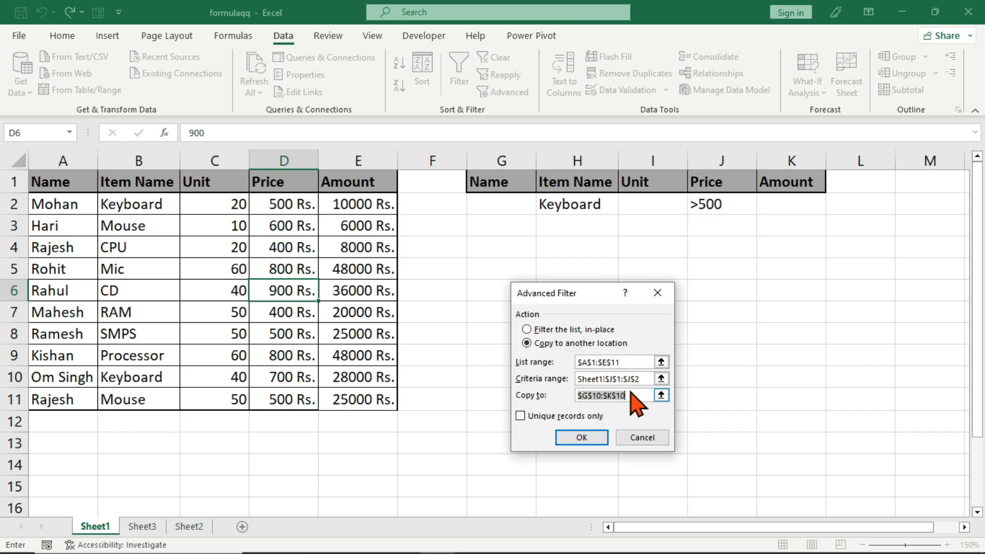
left_click_drag(569, 293, 769, 241)
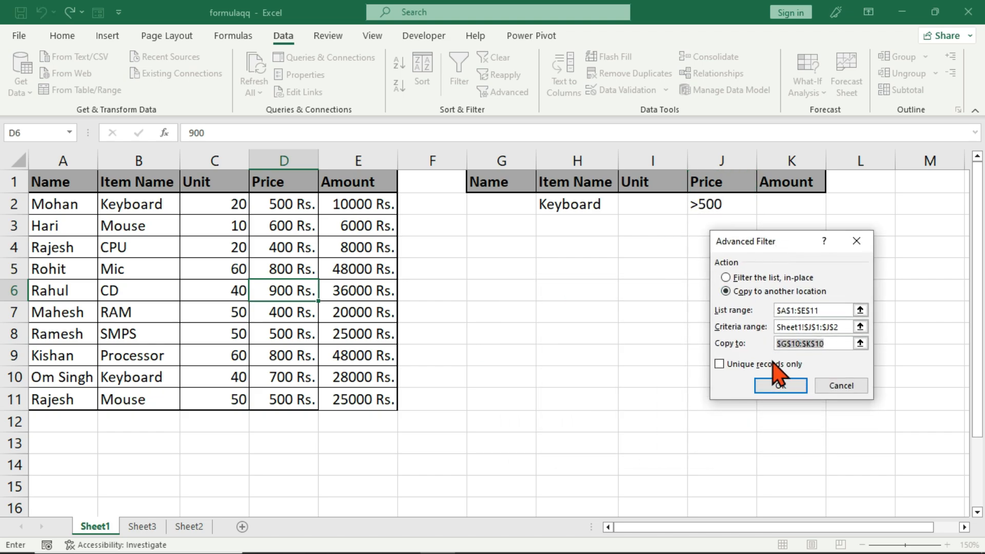
left_click(781, 385)
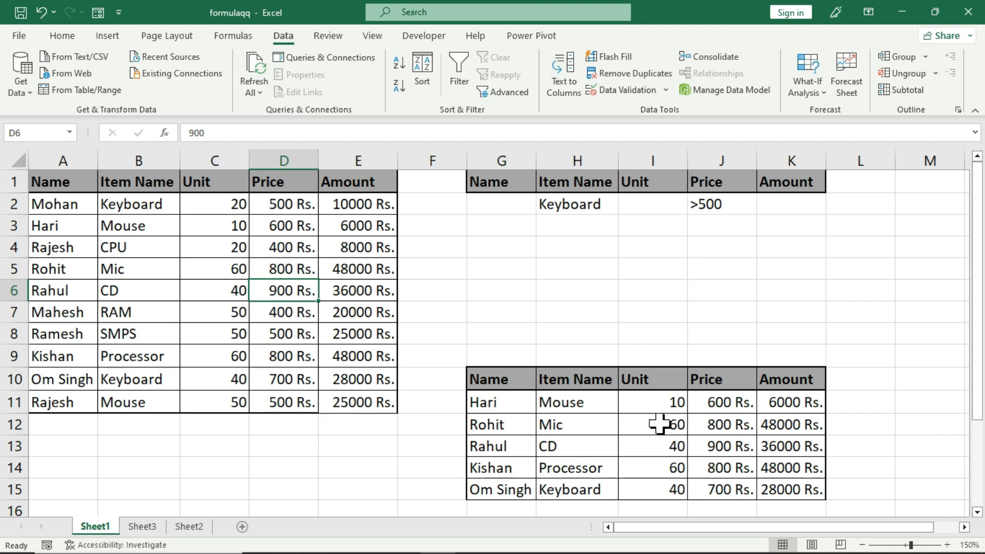
Compare the prices and item names extracted in H11:J15 with the source prices in column D against the price criterion
scroll(666, 410, "down", 1)
scroll(723, 341, "up", 1)
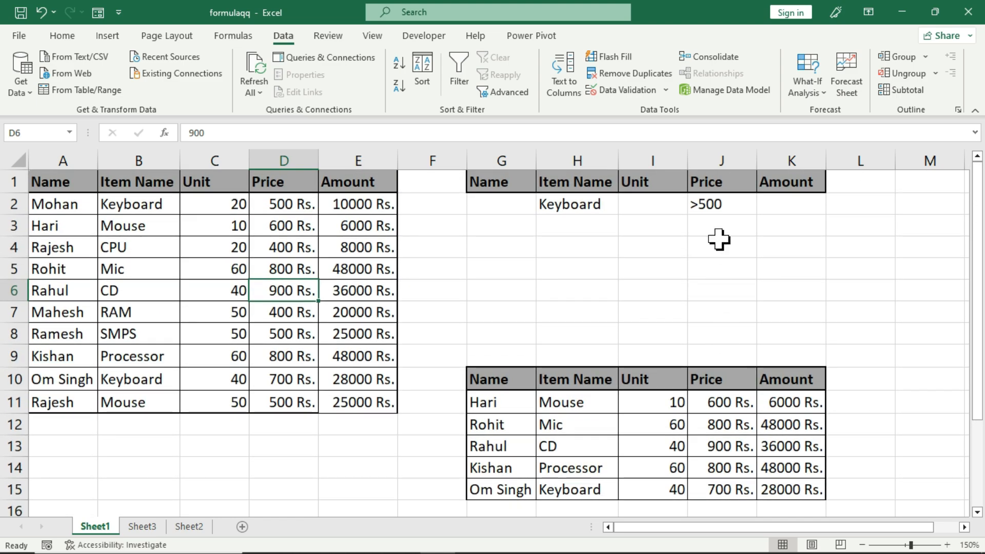
left_click_drag(720, 404, 715, 490)
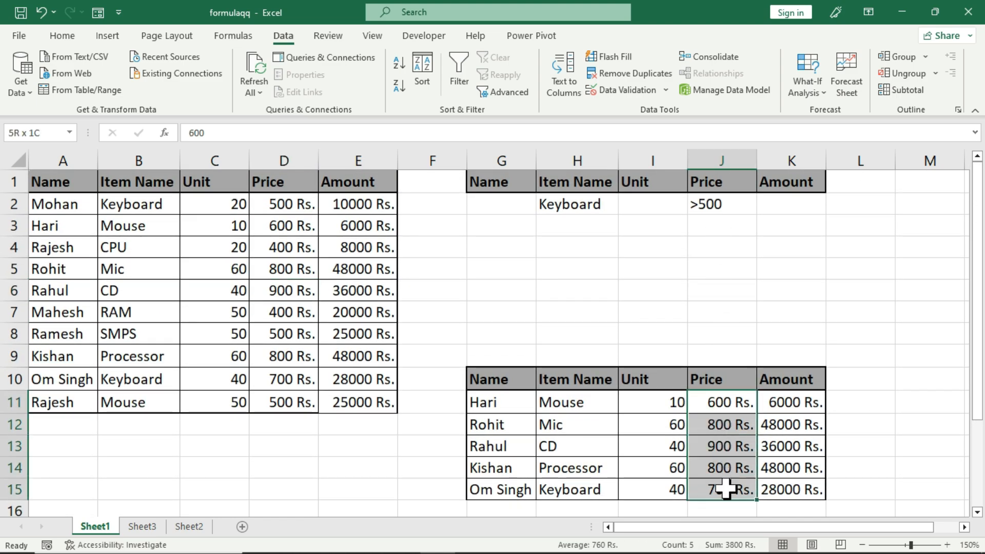
left_click(562, 405)
left_click_drag(563, 425, 568, 488)
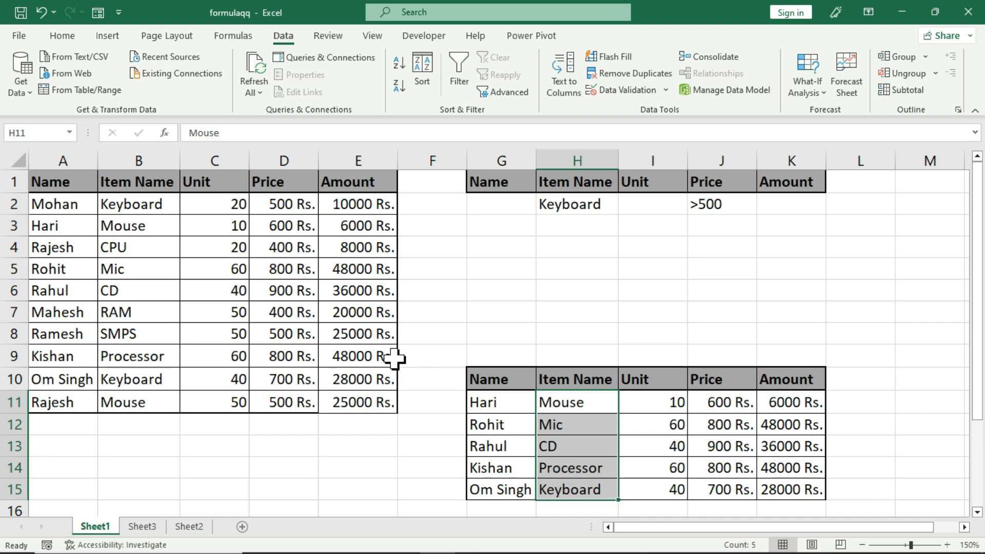
left_click(293, 204)
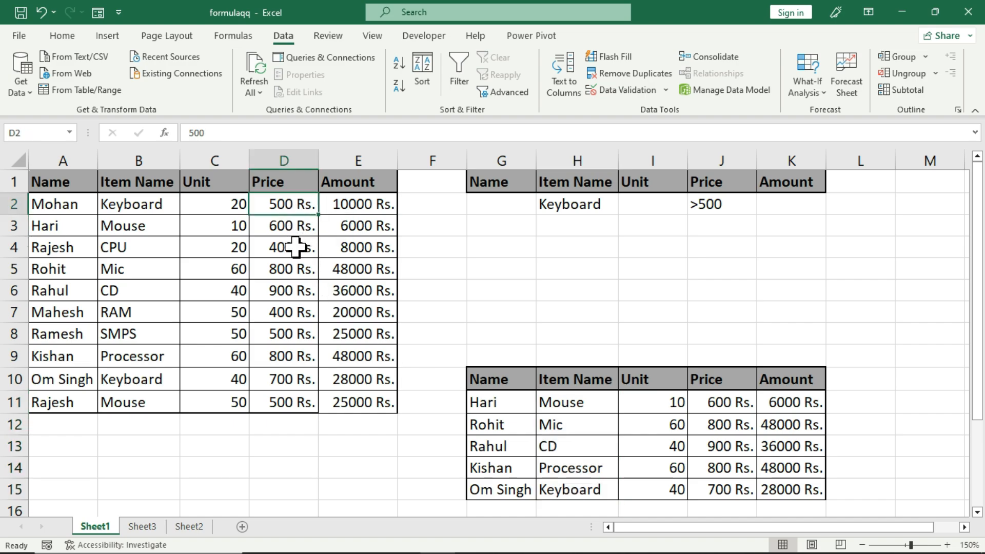
left_click(295, 248)
left_click(296, 314)
left_click(296, 341)
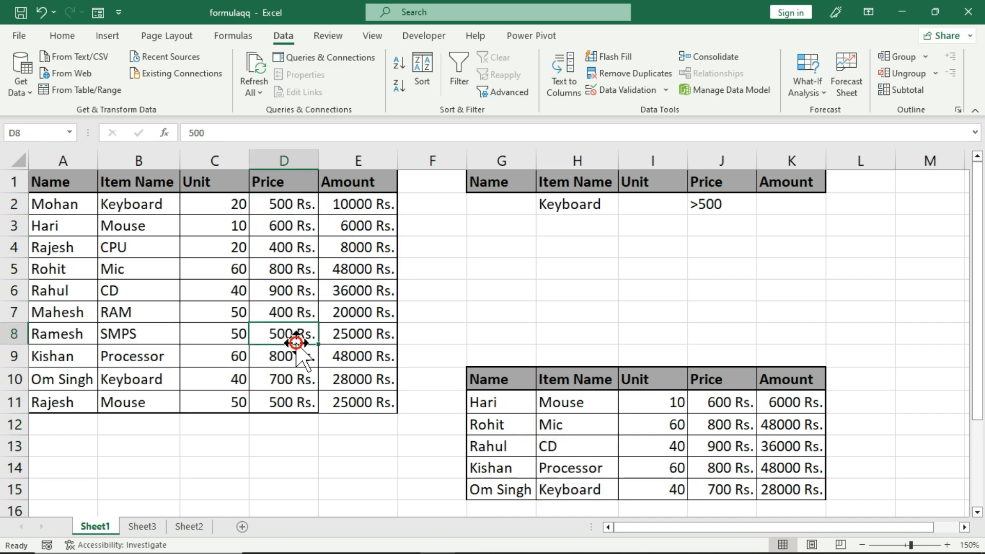
left_click(295, 400)
left_click_drag(732, 400, 731, 488)
left_click(619, 321)
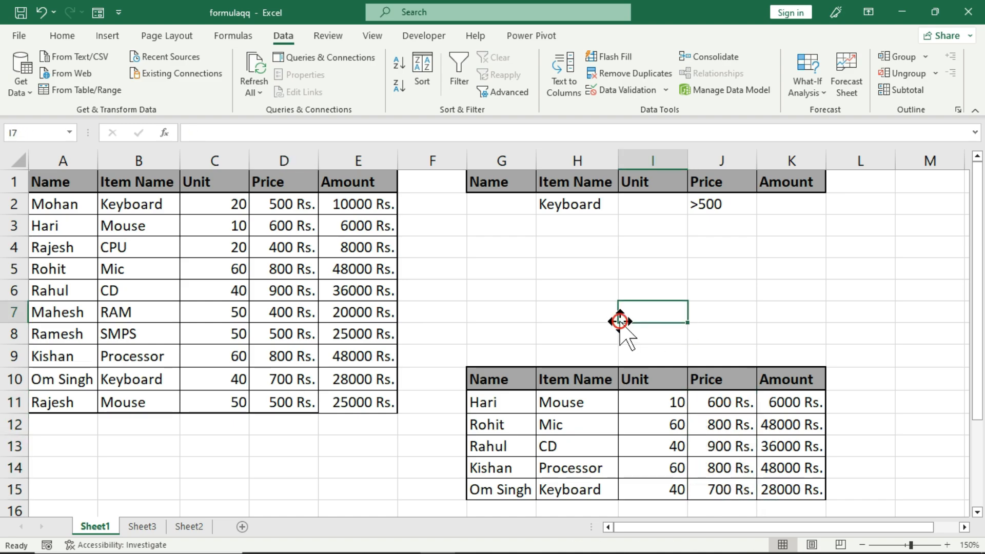